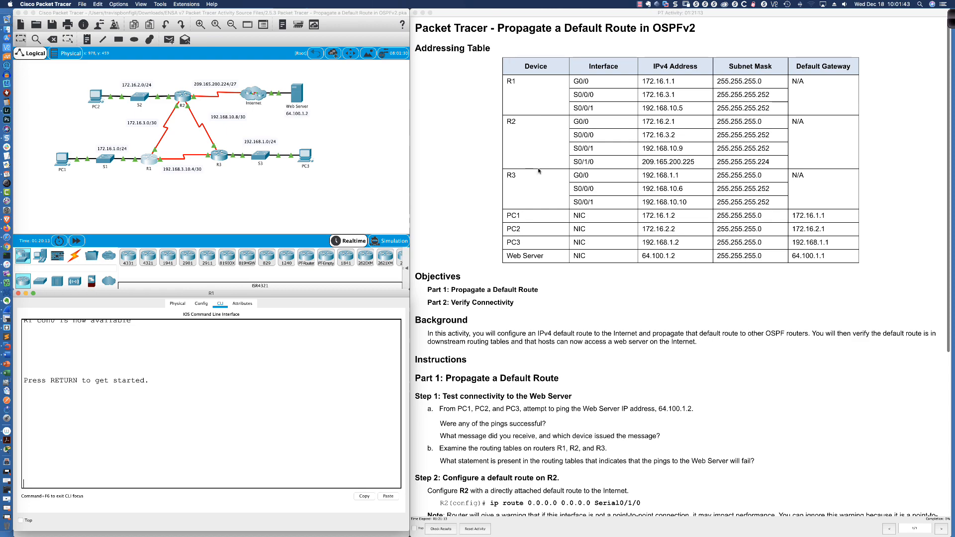
- Ping the Web Server at 64.100.1.2 from PC1's Command Prompt and enlarge the PC1 window for reading
{"action": "scroll", "coordinate": [440, 159], "scroll_direction": "down", "scroll_amount": 1}
{"action": "scroll", "coordinate": [440, 159], "scroll_direction": "down", "scroll_amount": 15}
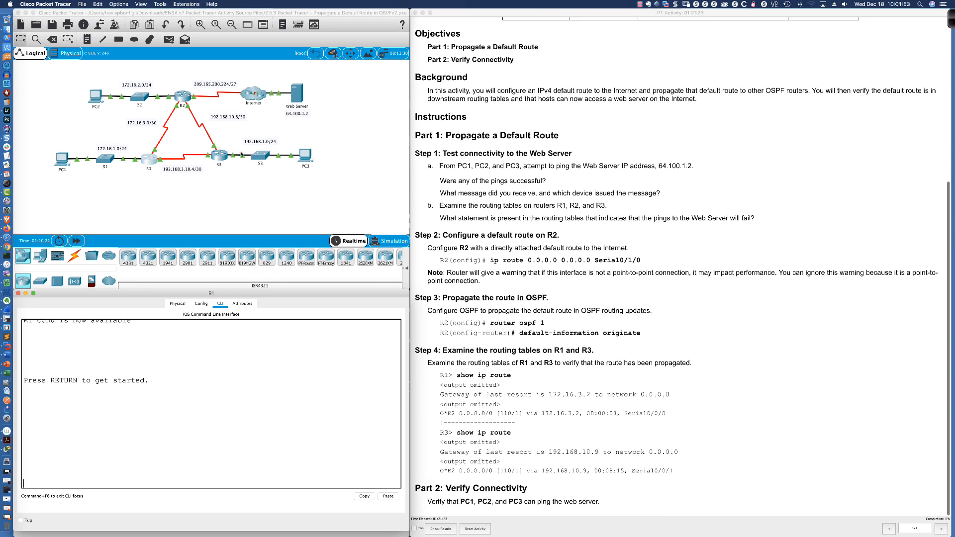
{"action": "left_click", "coordinate": [59, 157]}
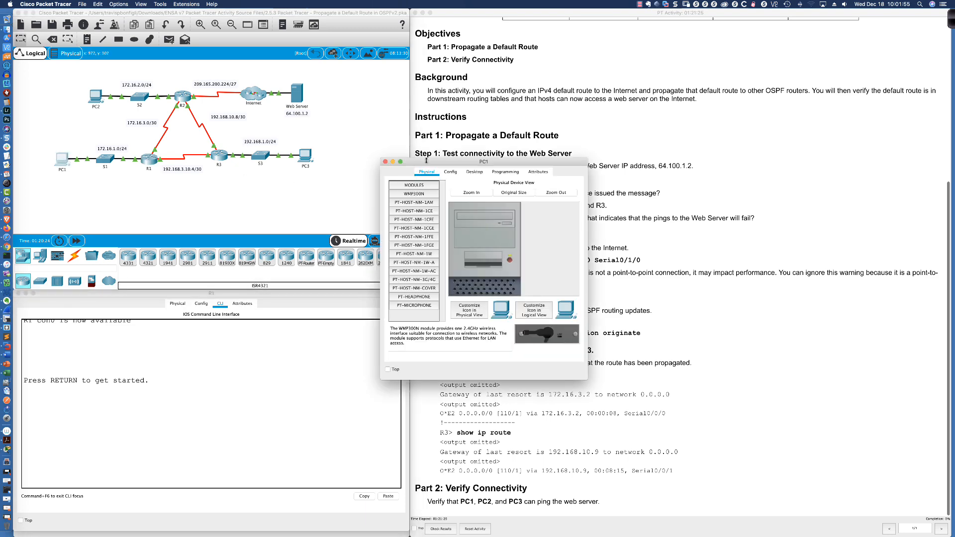
{"action": "left_click_drag", "start_coordinate": [427, 162], "coordinate": [158, 273]}
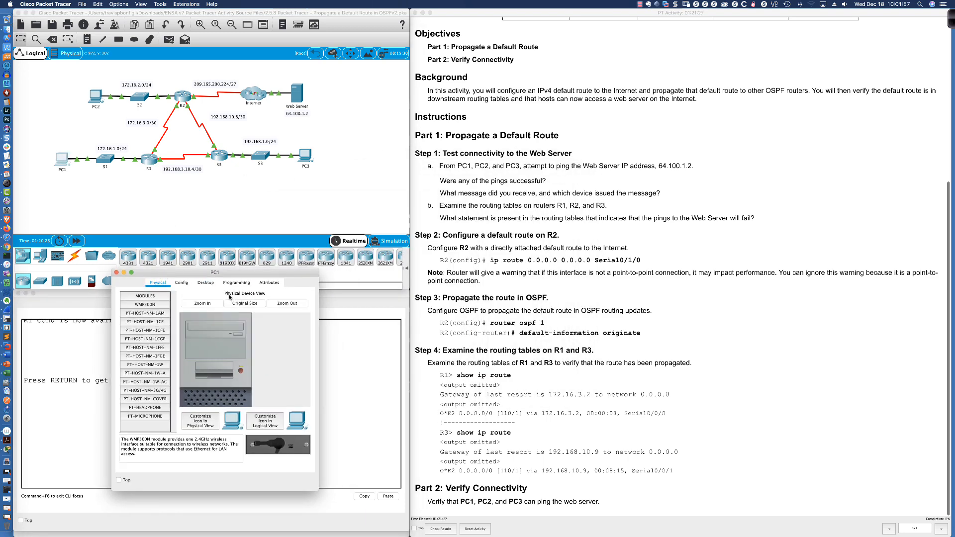
{"action": "left_click", "coordinate": [210, 284]}
{"action": "left_click", "coordinate": [233, 309]}
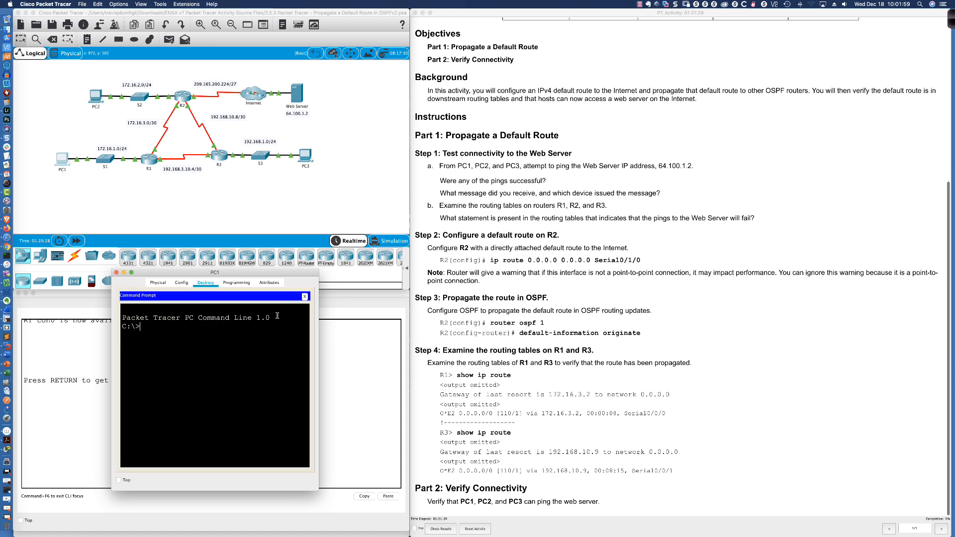
{"action": "type", "text": "ping 64.100.1.2"}
{"action": "key", "text": "Return"}
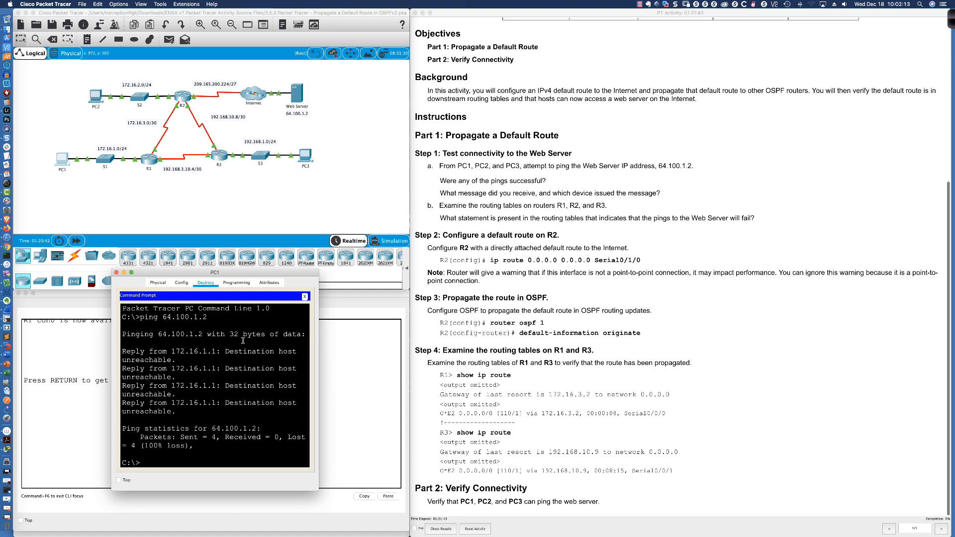
{"action": "left_click_drag", "start_coordinate": [224, 275], "coordinate": [130, 296]}
{"action": "left_click_drag", "start_coordinate": [221, 510], "coordinate": [393, 508]}
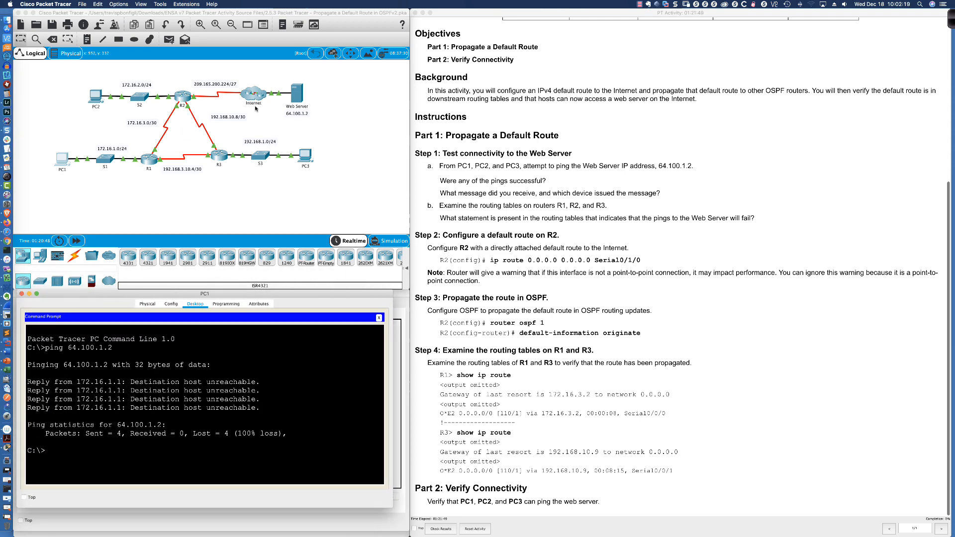
- Ping the Web Server at 64.100.1.2 from the Command Prompt on PC2
{"action": "left_click", "coordinate": [95, 96]}
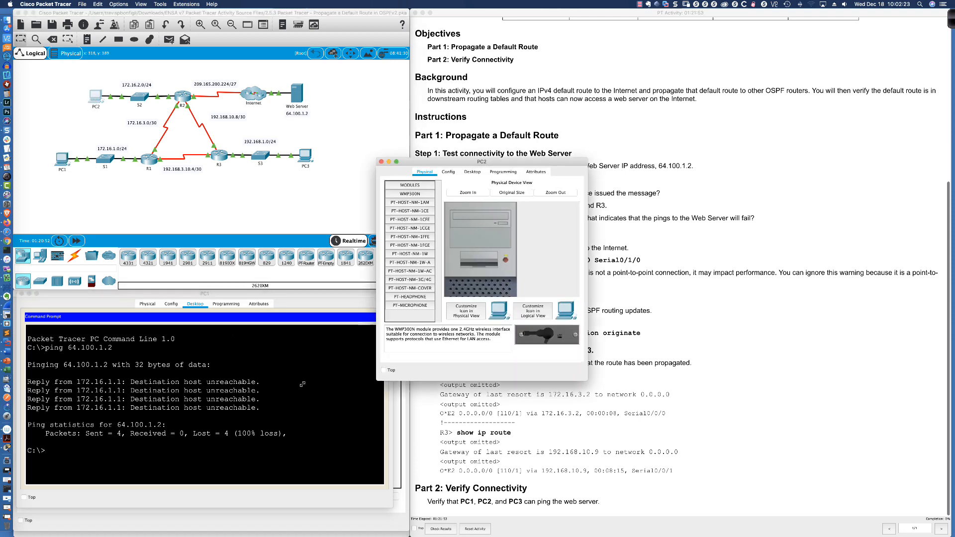
{"action": "left_click_drag", "start_coordinate": [382, 377], "coordinate": [168, 397]}
{"action": "left_click_drag", "start_coordinate": [358, 161], "coordinate": [219, 290]}
{"action": "left_click", "coordinate": [225, 301]}
{"action": "left_click", "coordinate": [327, 333]}
{"action": "type", "text": "pingn"}
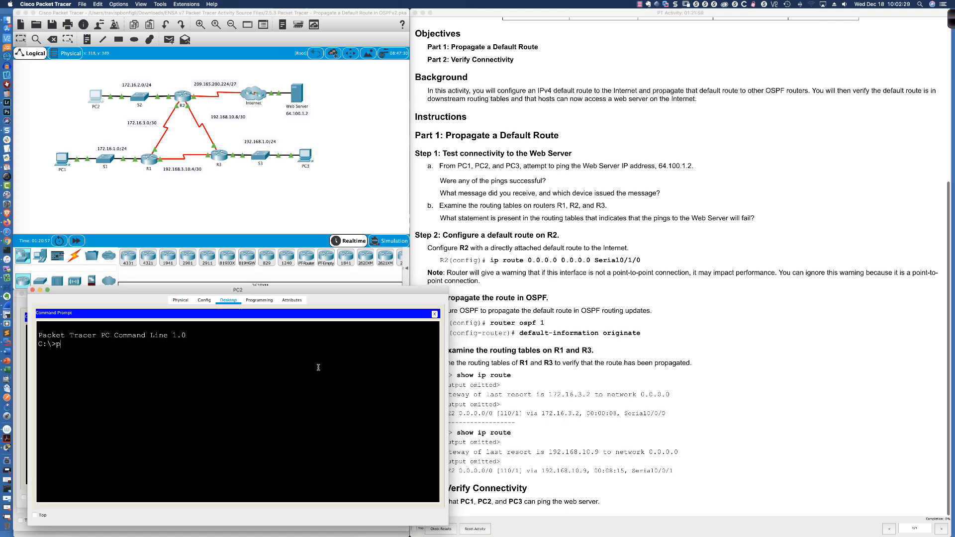
{"action": "key", "text": "BackSpace"}
{"action": "key", "text": "BackSpace"}
{"action": "type", "text": "g 64.100.1.2"}
{"action": "key", "text": "Return"}
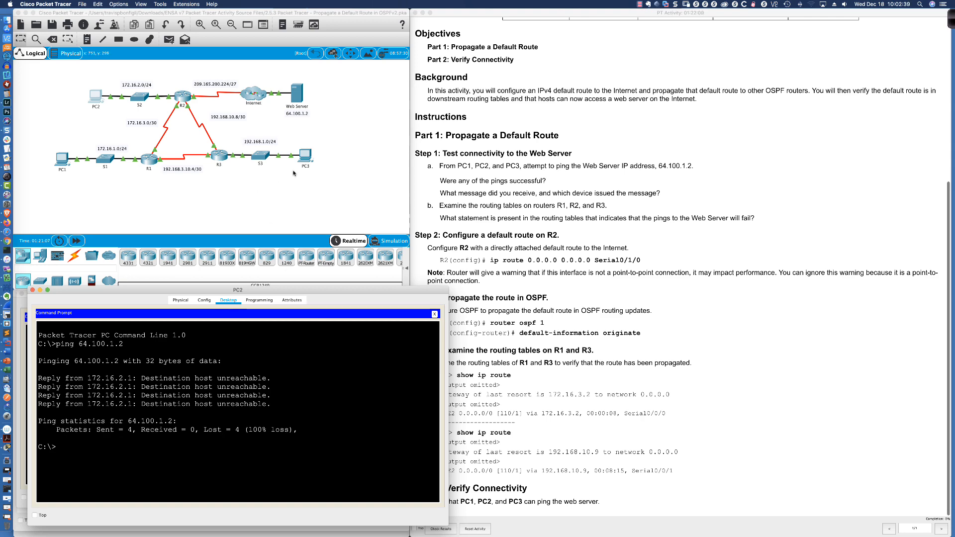
- Enlarge PC3's window and ping the Web Server at 64.100.1.2 from its Command Prompt
{"action": "left_click", "coordinate": [305, 156]}
{"action": "left_click_drag", "start_coordinate": [411, 163], "coordinate": [55, 305]}
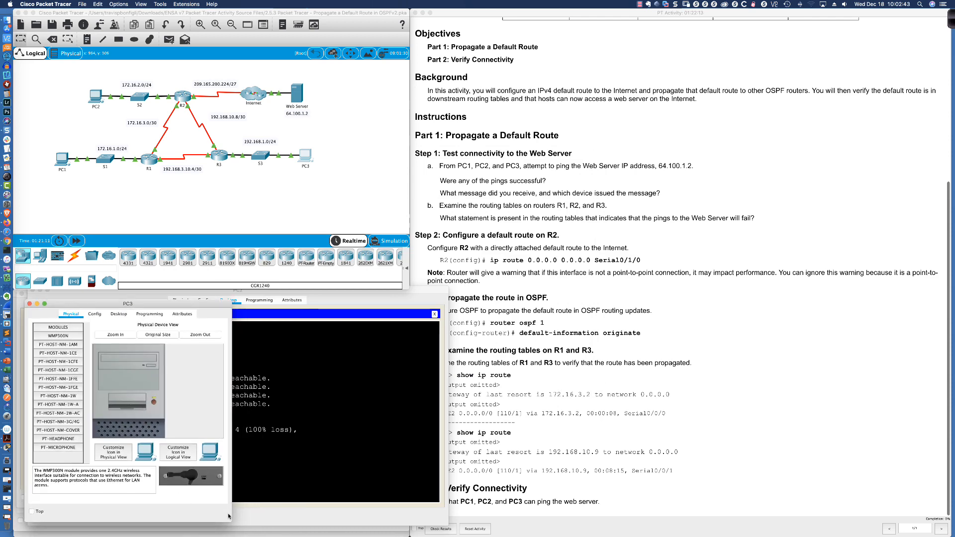
{"action": "left_click_drag", "start_coordinate": [231, 522], "coordinate": [409, 535]}
{"action": "left_click", "coordinate": [445, 521]}
{"action": "left_click", "coordinate": [301, 154]}
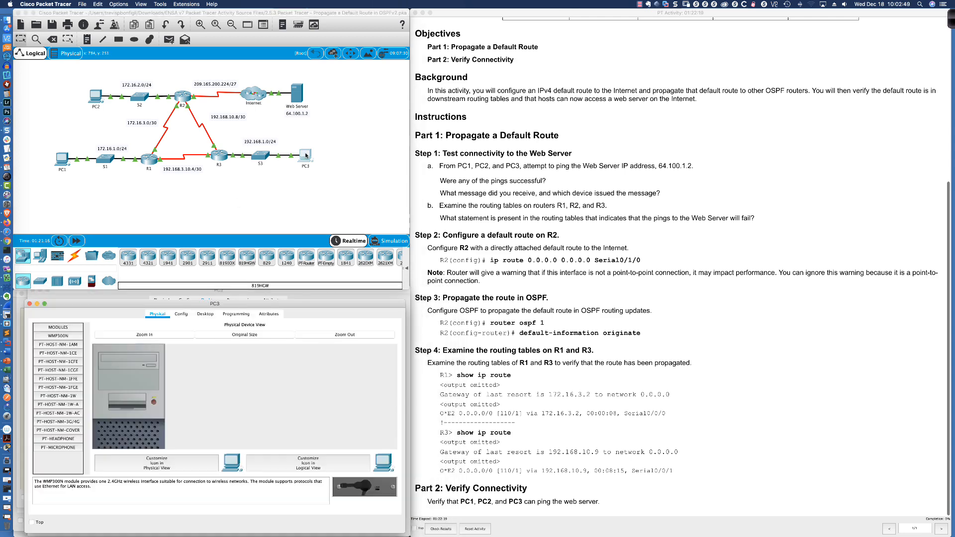
{"action": "left_click", "coordinate": [293, 348]}
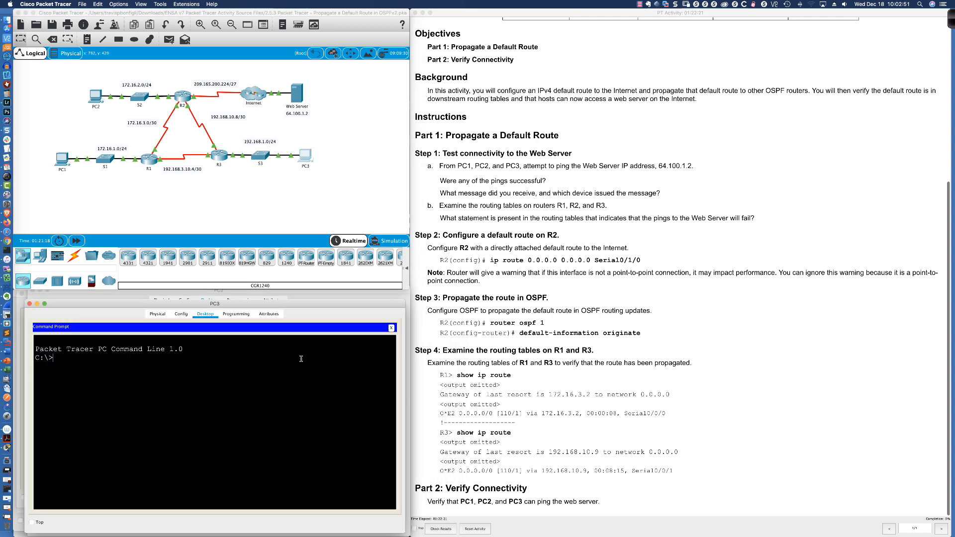
{"action": "type", "text": "ping 64.100.1.2"}
{"action": "key", "text": "Return"}
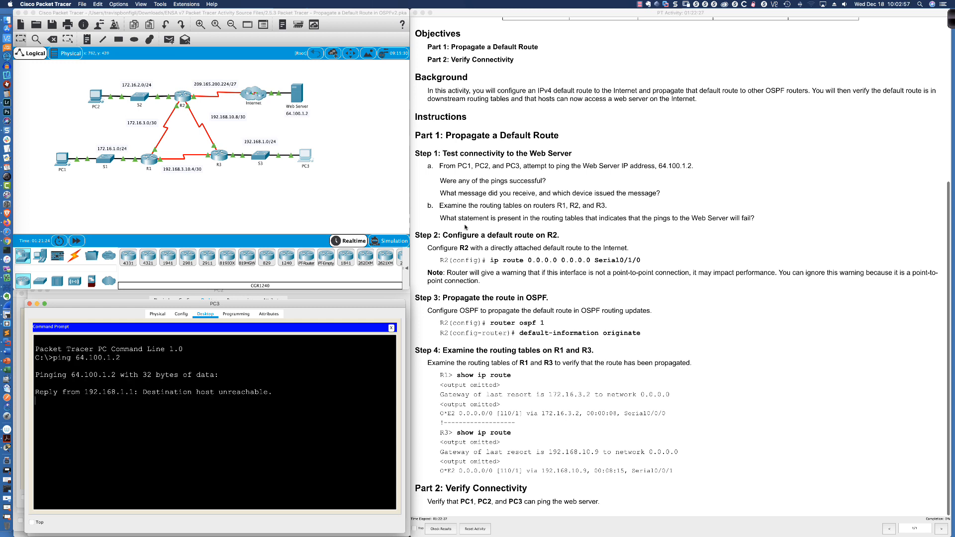
- Compare the address replying to PC3's ping with the default gateway in PC3's IP Configuration
{"action": "left_click_drag", "start_coordinate": [440, 181], "coordinate": [547, 184]}
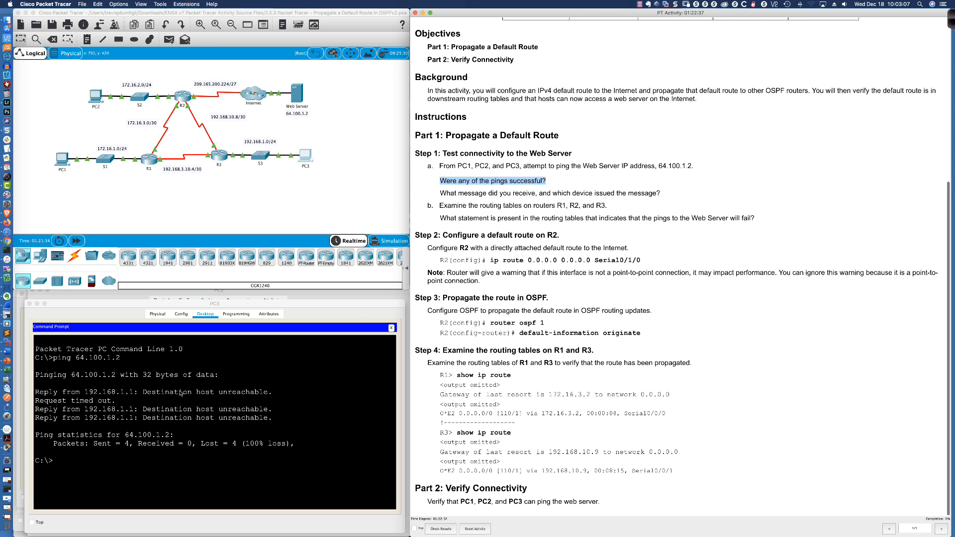
{"action": "left_click_drag", "start_coordinate": [85, 393], "coordinate": [136, 393]}
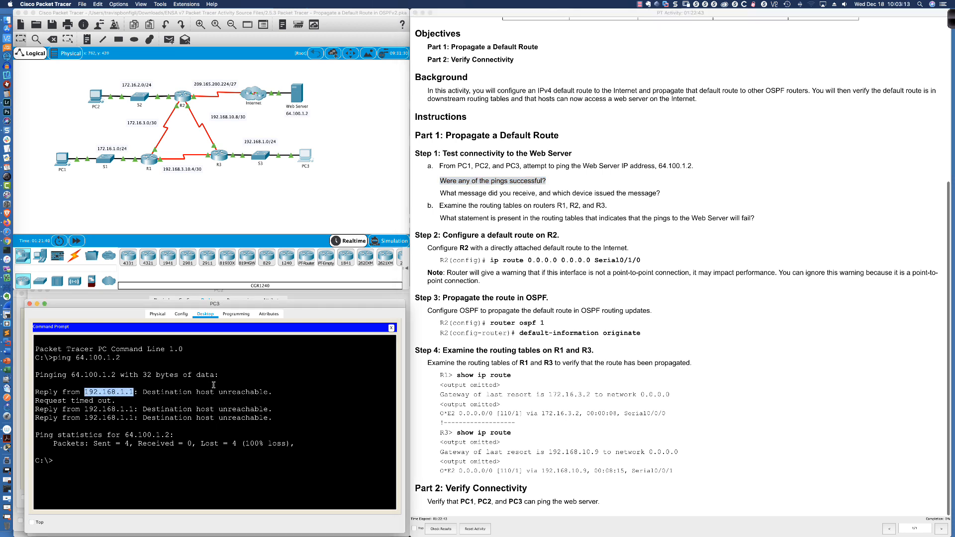
{"action": "left_click", "coordinate": [204, 316]}
{"action": "left_click", "coordinate": [391, 328]}
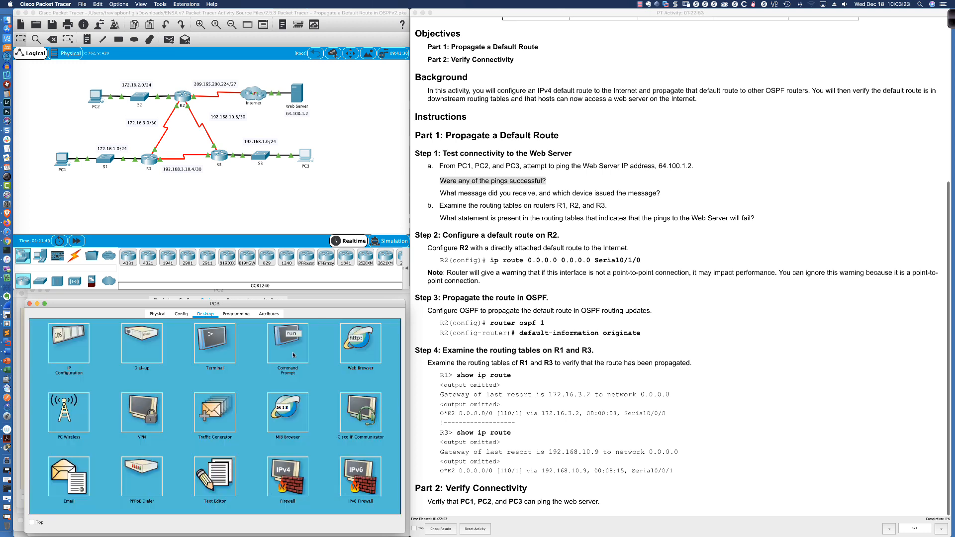
{"action": "left_click", "coordinate": [59, 347]}
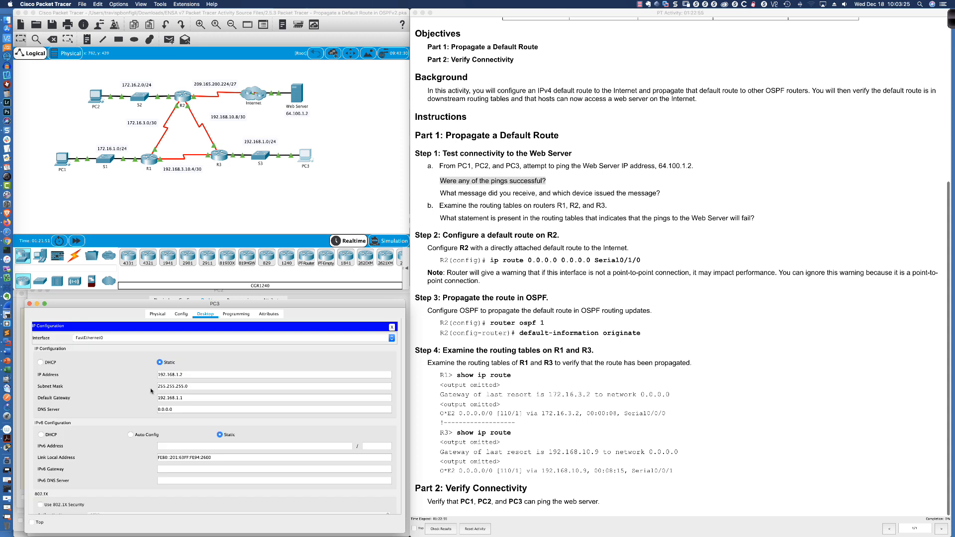
{"action": "left_click", "coordinate": [185, 398]}
{"action": "left_click_drag", "start_coordinate": [185, 398], "coordinate": [158, 397]}
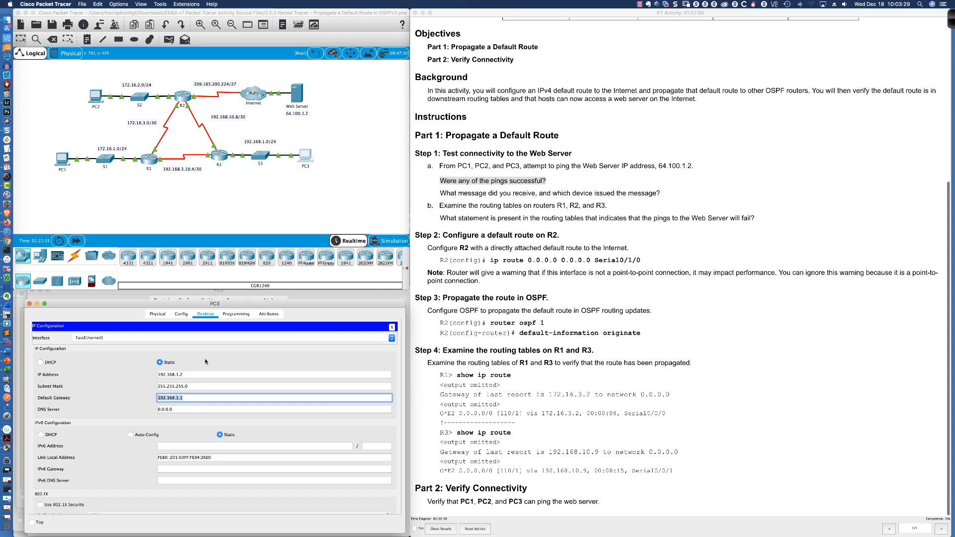
- Enter privileged mode on R3, run "sh ip int bri", and highlight the GigabitEthernet0/0 interface and its address
{"action": "left_click", "coordinate": [219, 158]}
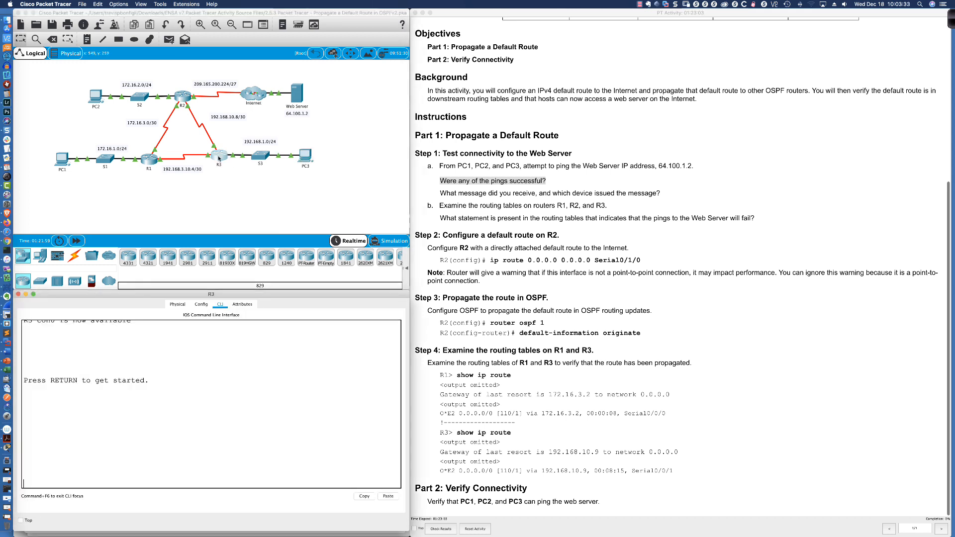
{"action": "key", "text": "Return"}
{"action": "key", "text": "Return"}
{"action": "key", "text": "Return"}
{"action": "key", "text": "Return"}
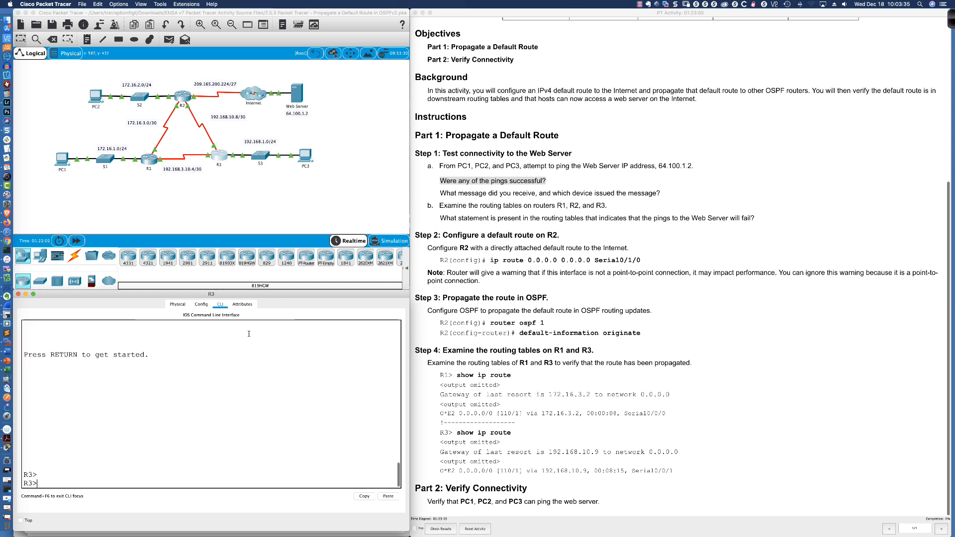
{"action": "type", "text": "en"}
{"action": "key", "text": "Return"}
{"action": "type", "text": "sh ip int bri"}
{"action": "key", "text": "Return"}
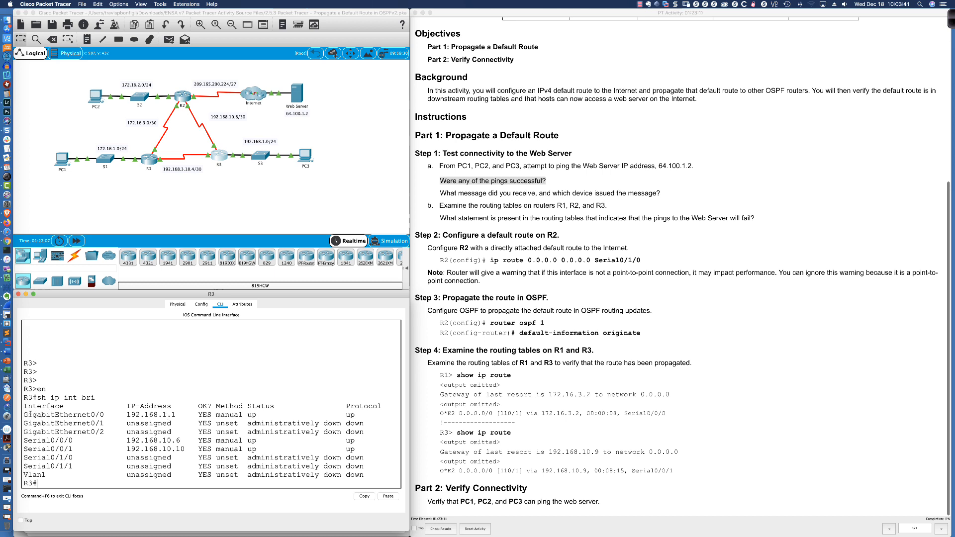
{"action": "left_click_drag", "start_coordinate": [24, 414], "coordinate": [176, 414]}
- Mark R3's LAN interface with the red pen and draw an arrow from PC3 back to R3 on the topology
{"action": "left_click", "coordinate": [951, 22]}
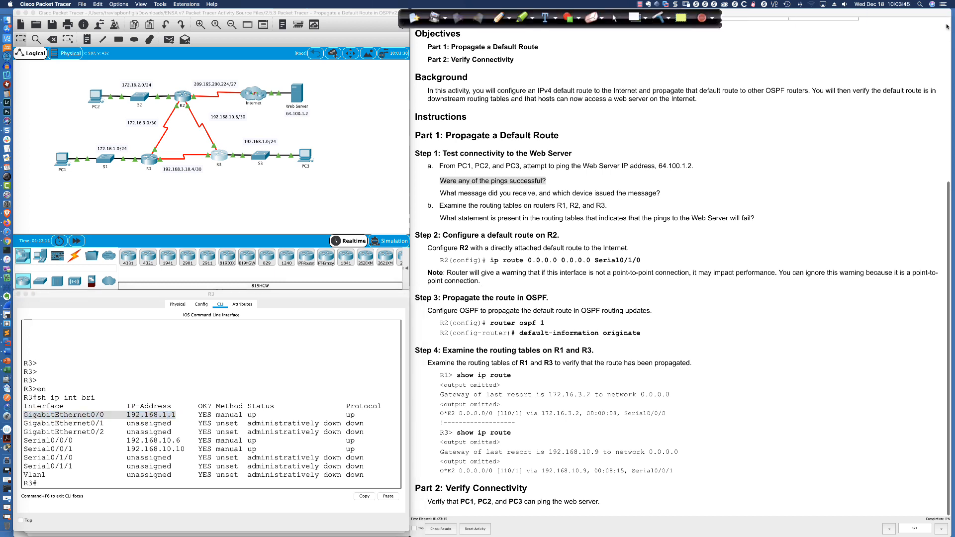
{"action": "left_click", "coordinate": [393, 19]}
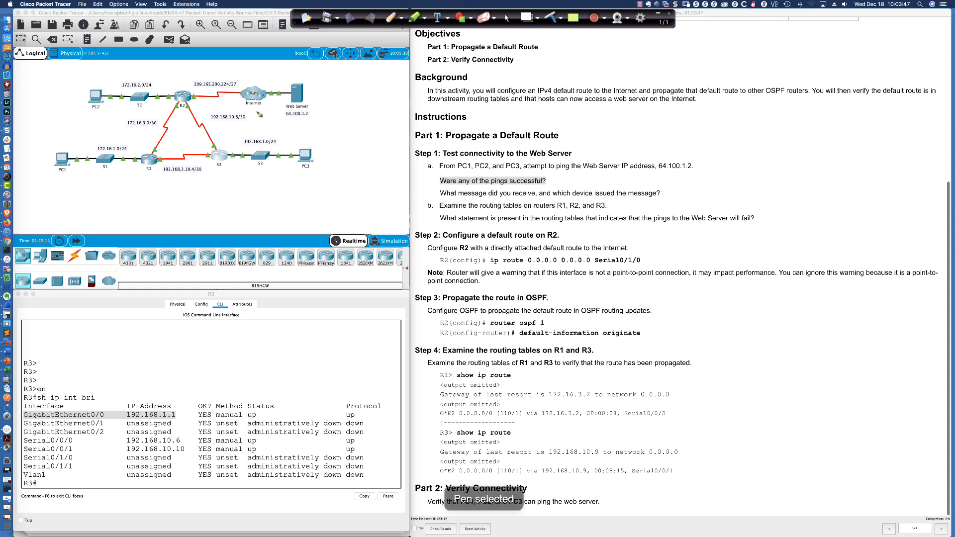
{"action": "left_click", "coordinate": [401, 20]}
{"action": "left_click", "coordinate": [397, 35]}
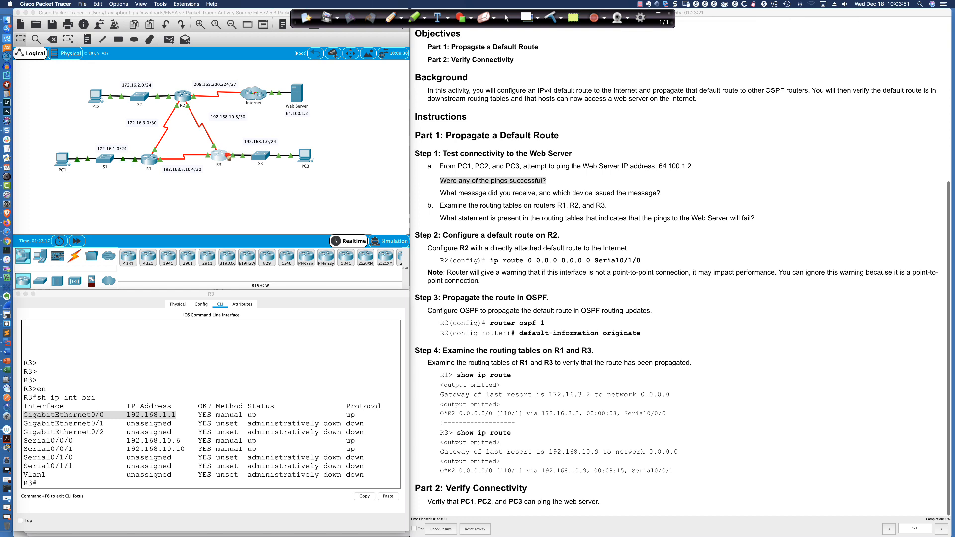
{"action": "left_click", "coordinate": [227, 156]}
{"action": "left_click_drag", "start_coordinate": [305, 162], "coordinate": [223, 163]}
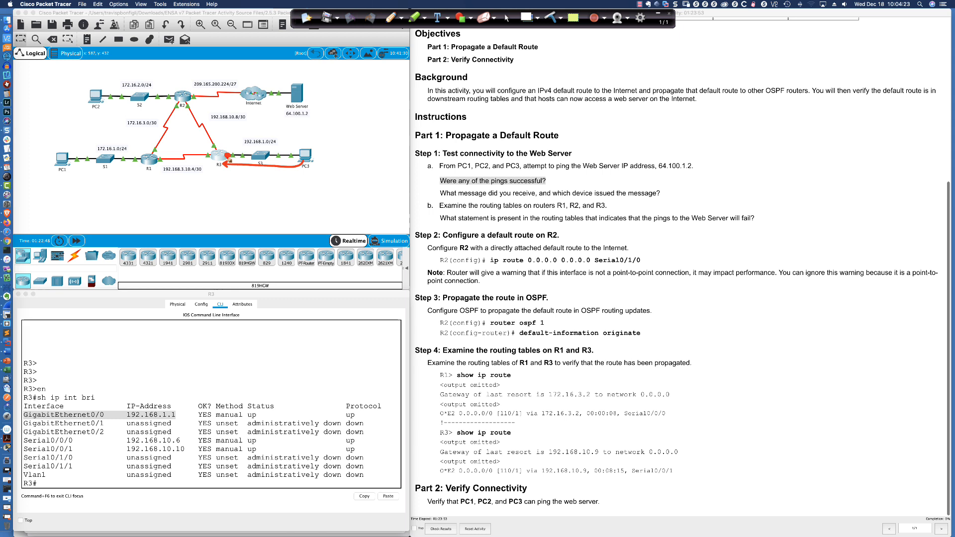
{"action": "left_click", "coordinate": [508, 18]}
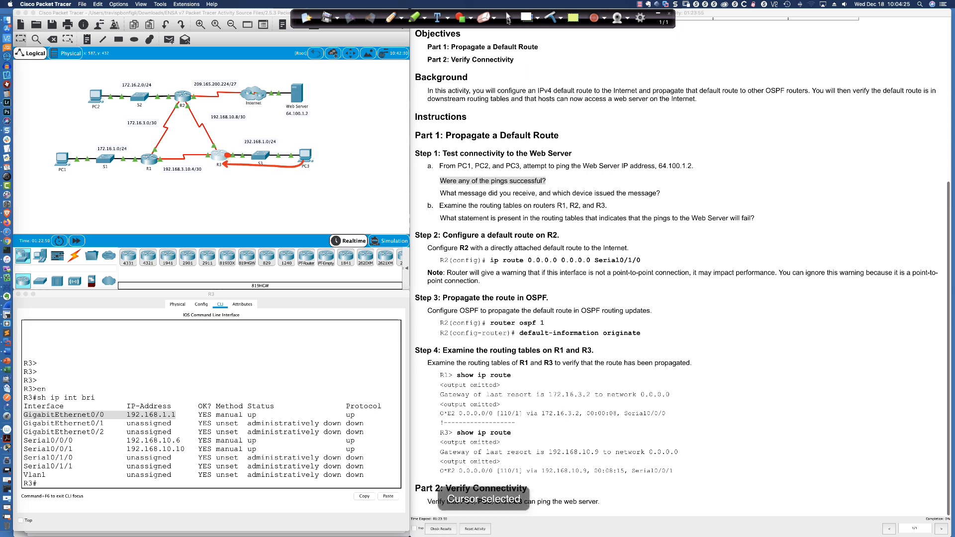
- Show R3's routing table with "sh ip route" and examine its routes and the gateway of last resort line
{"action": "left_click", "coordinate": [193, 381]}
{"action": "key", "text": "Return"}
{"action": "key", "text": "Return"}
{"action": "key", "text": "Return"}
{"action": "type", "text": "sh ip"}
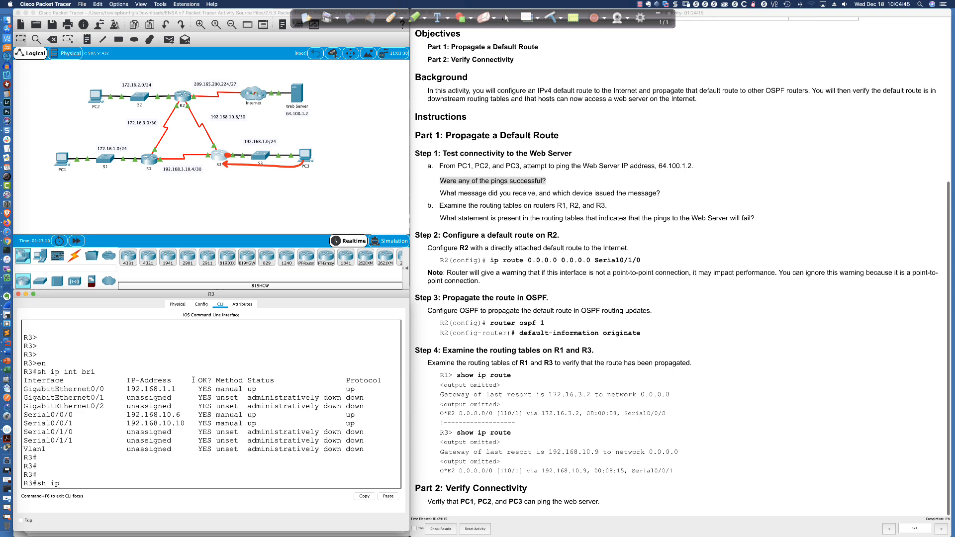
{"action": "type", "text": "route"}
{"action": "key", "text": "Return"}
{"action": "key", "text": "space"}
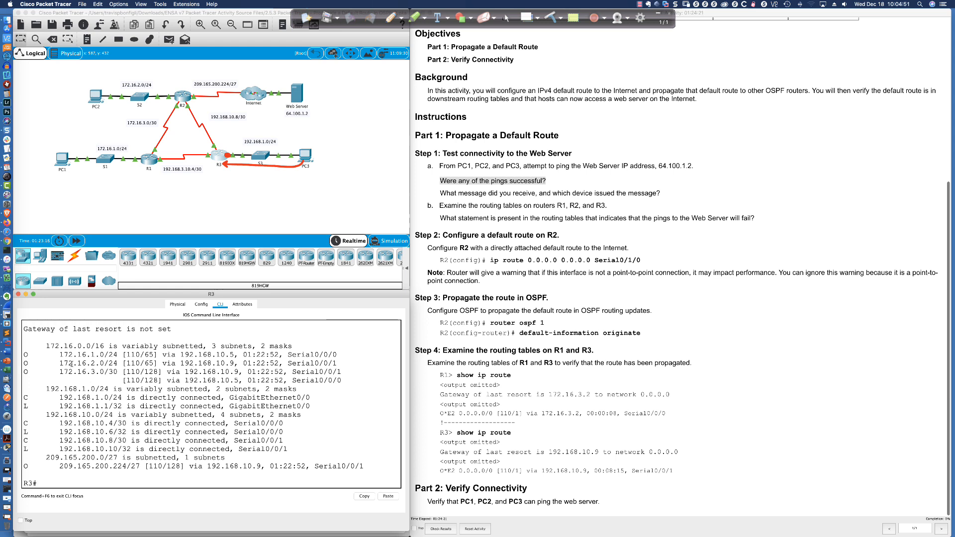
{"action": "left_click_drag", "start_coordinate": [37, 344], "coordinate": [372, 468]}
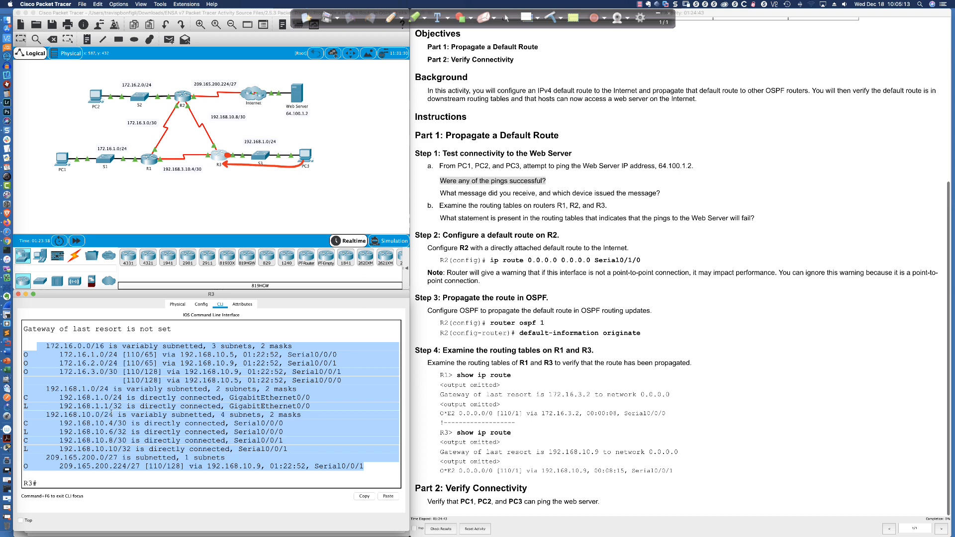
{"action": "left_click", "coordinate": [110, 420]}
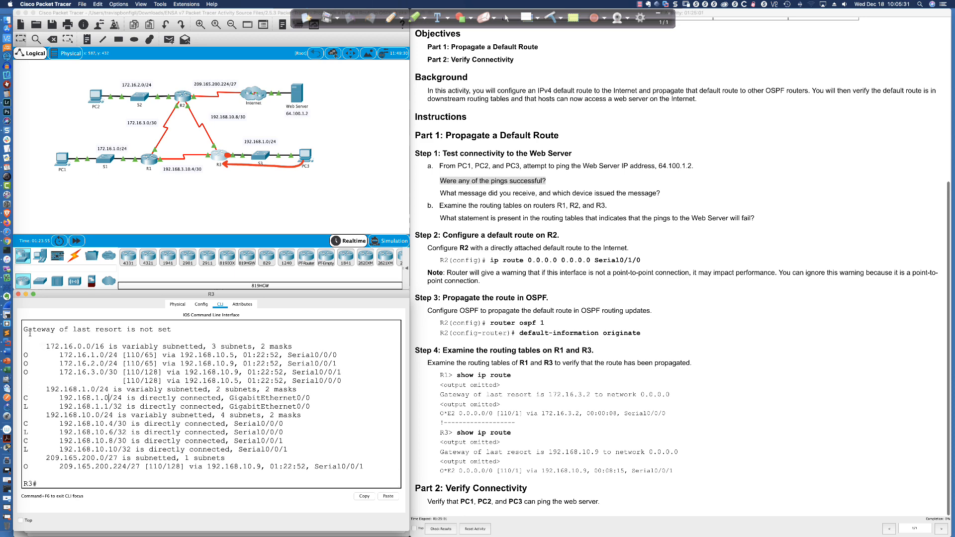
{"action": "left_click_drag", "start_coordinate": [25, 329], "coordinate": [171, 331]}
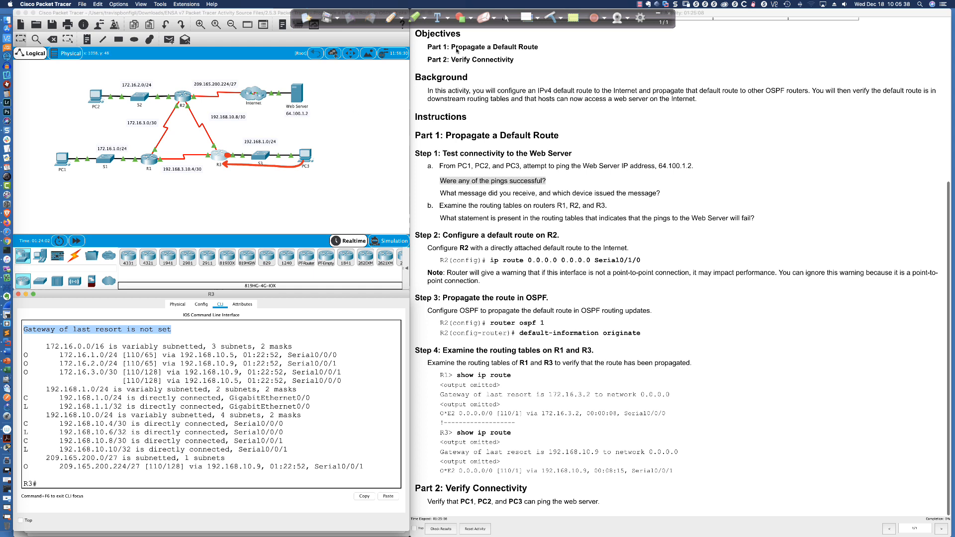
- Annotate R3's routing table output with the pen, clear all annotations, and return to the normal cursor
{"action": "left_click", "coordinate": [507, 18]}
{"action": "left_click", "coordinate": [390, 17]}
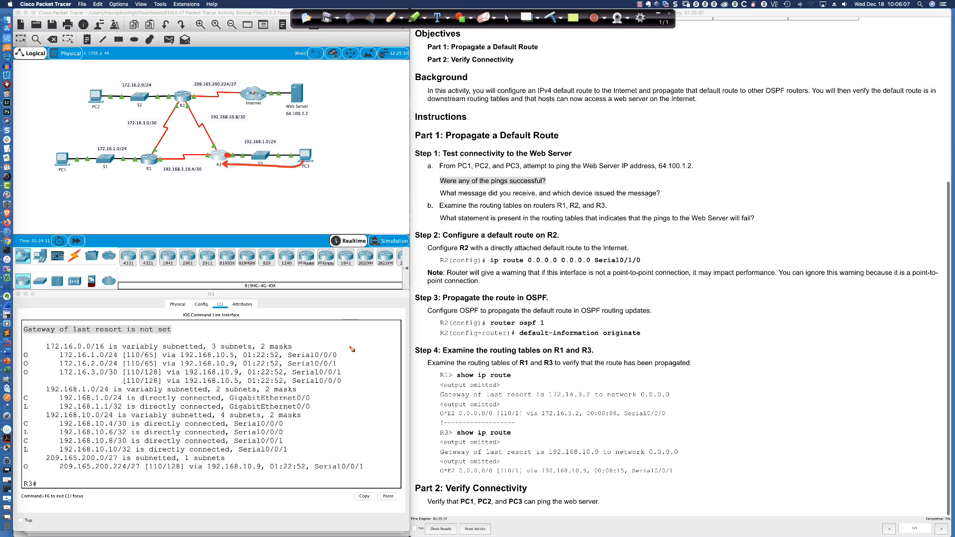
{"action": "left_click_drag", "start_coordinate": [349, 347], "coordinate": [345, 356]}
{"action": "left_click_drag", "start_coordinate": [199, 326], "coordinate": [180, 328]}
{"action": "left_click", "coordinate": [508, 19]}
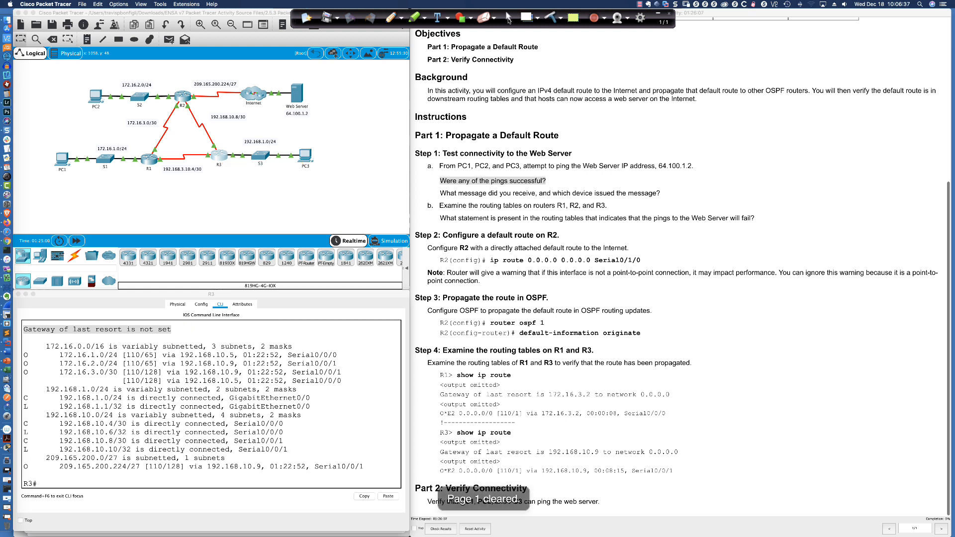
- Close PC3's IP Configuration and reopen its Command Prompt to review the ping replies
{"action": "left_click", "coordinate": [305, 155]}
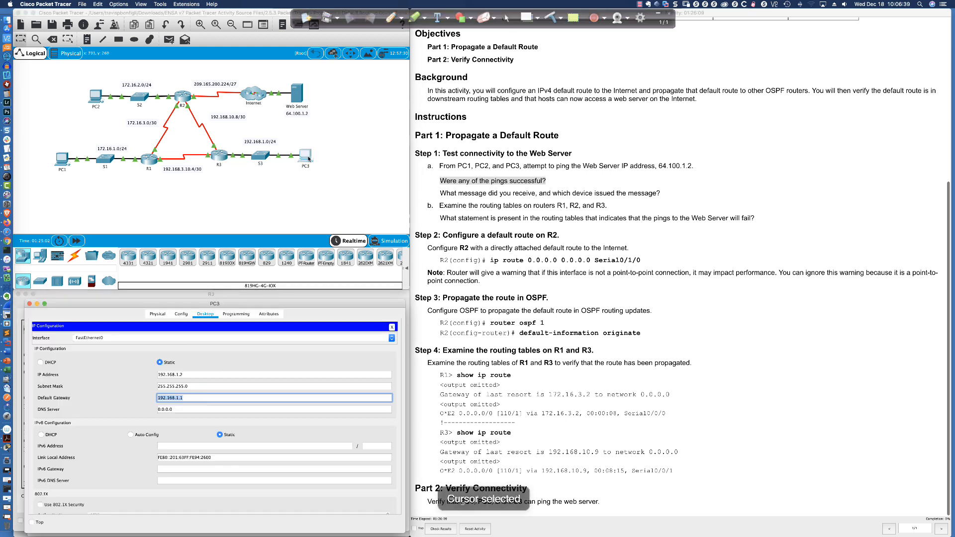
{"action": "left_click", "coordinate": [393, 327]}
{"action": "left_click", "coordinate": [289, 339]}
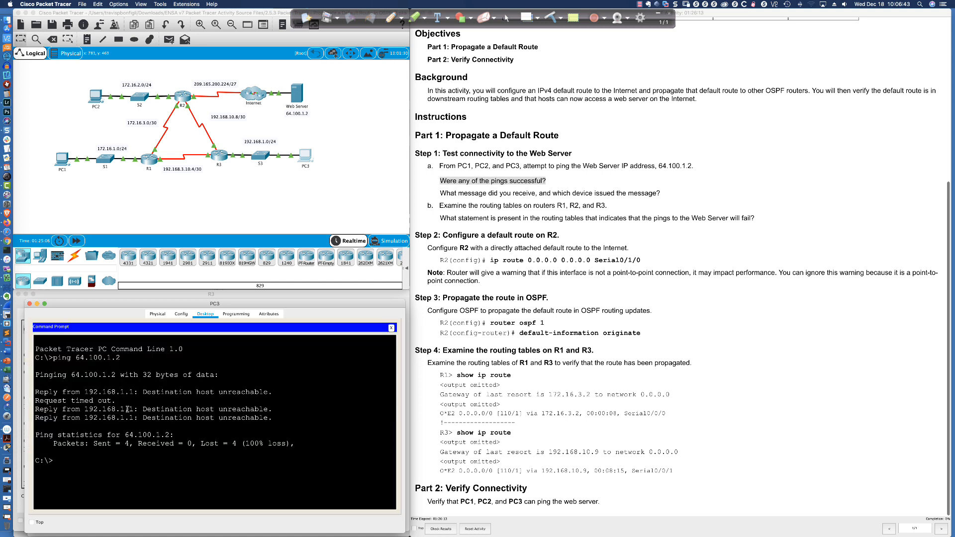
- Review the ping replies on PC3 and PC1, highlighting the unreachable message and the address of the device that issued it
{"action": "left_click_drag", "start_coordinate": [140, 409], "coordinate": [272, 409]}
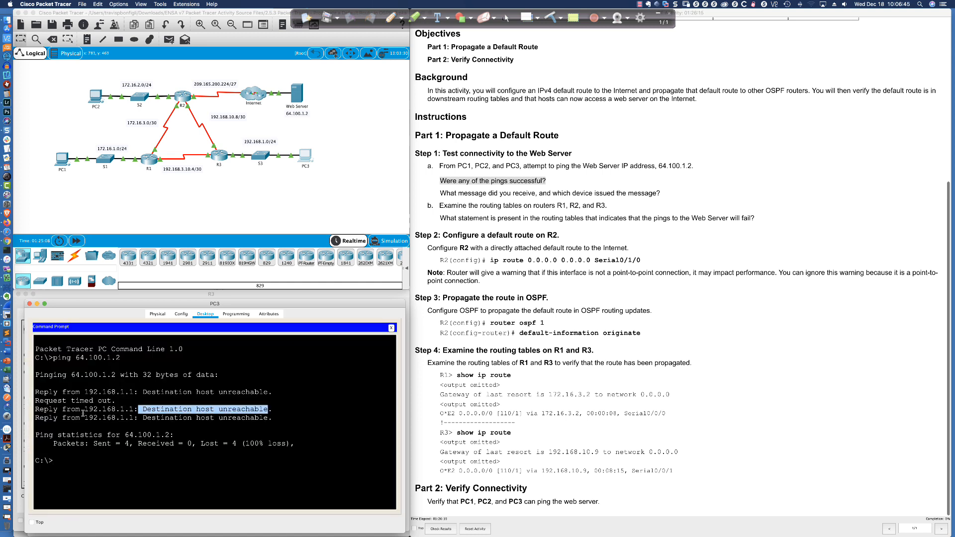
{"action": "left_click_drag", "start_coordinate": [65, 409], "coordinate": [134, 411]}
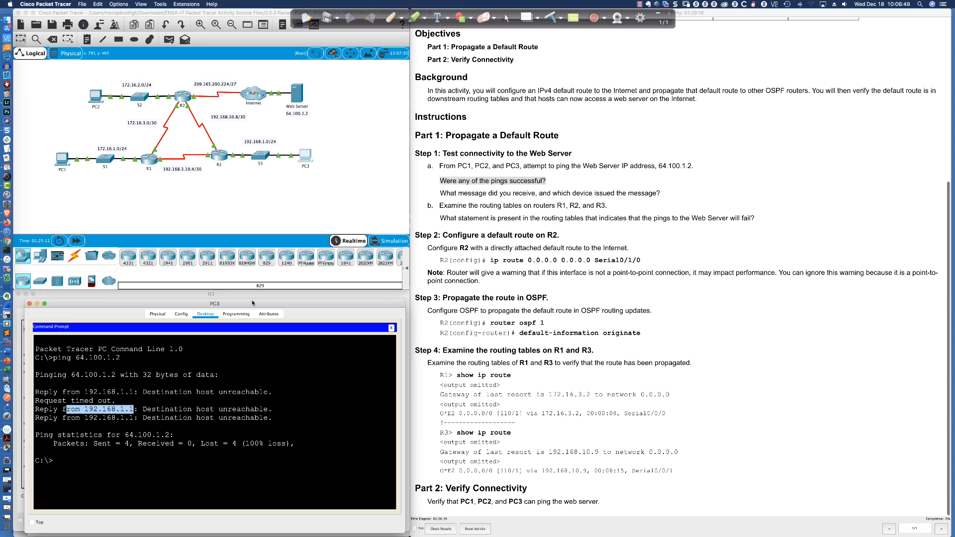
{"action": "left_click", "coordinate": [61, 161]}
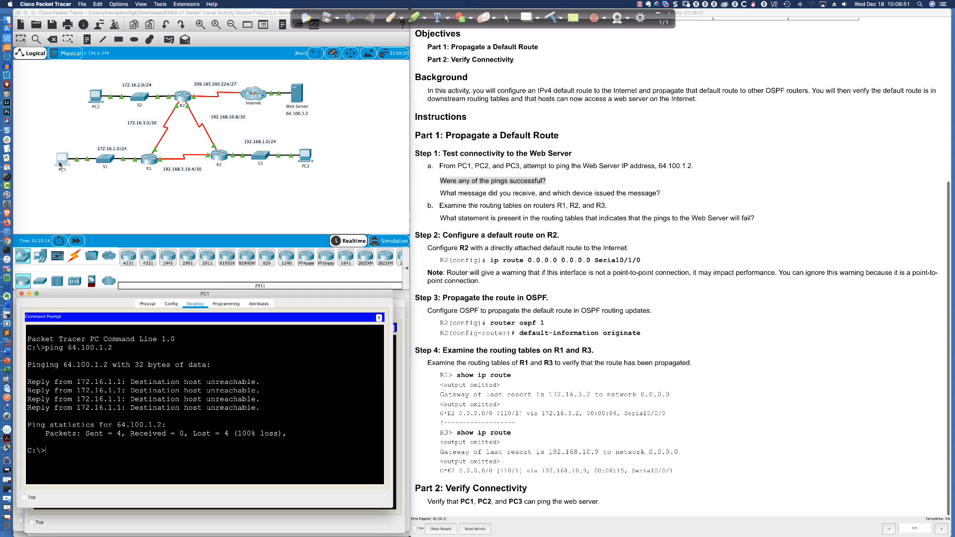
{"action": "left_click_drag", "start_coordinate": [73, 382], "coordinate": [122, 382]}
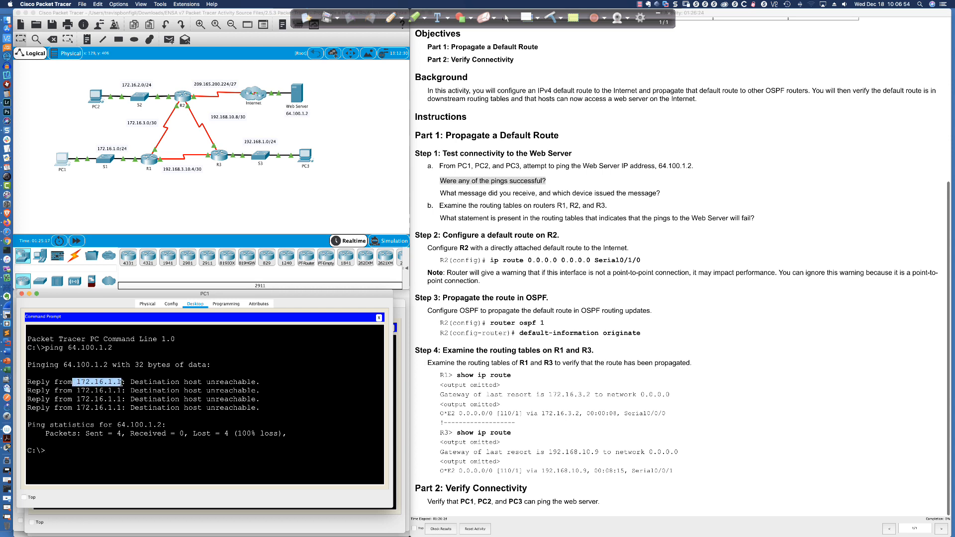
- Enter privileged mode on R1, list its interfaces with "sh ip int bri", and highlight the GigabitEthernet0/0 address
{"action": "left_click", "coordinate": [150, 160]}
{"action": "key", "text": "Return"}
{"action": "key", "text": "Return"}
{"action": "type", "text": "en"}
{"action": "key", "text": "Return"}
{"action": "type", "text": "sh ip int bri"}
{"action": "key", "text": "Return"}
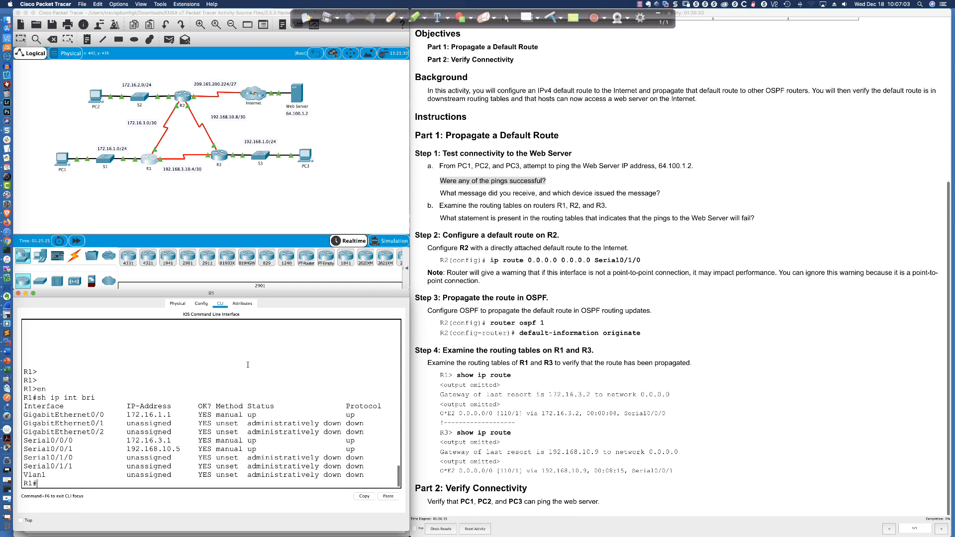
{"action": "left_click_drag", "start_coordinate": [126, 414], "coordinate": [172, 415]}
- Review PC2's ping replies, then enter privileged mode on R2 and list its interfaces with "sh ip int bri"
{"action": "left_click", "coordinate": [95, 98]}
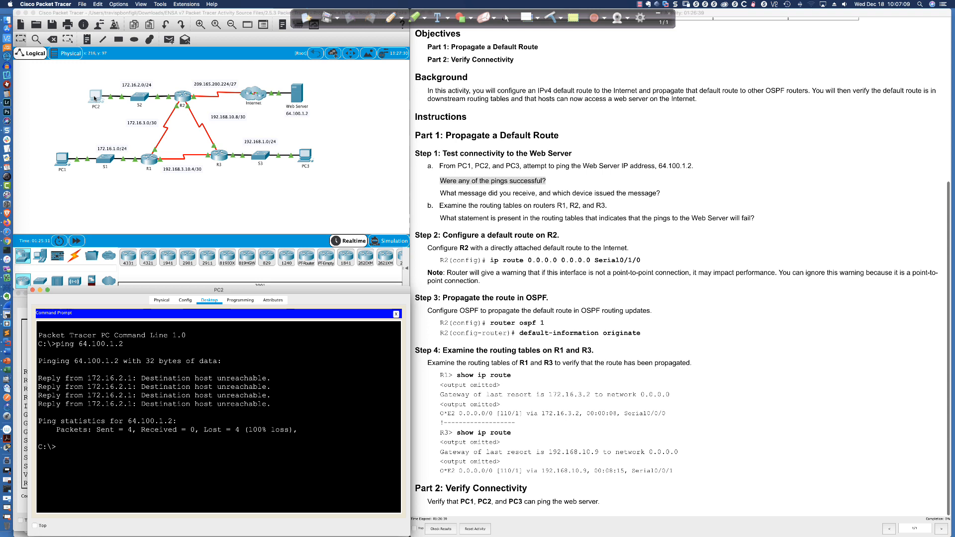
{"action": "left_click", "coordinate": [173, 98]}
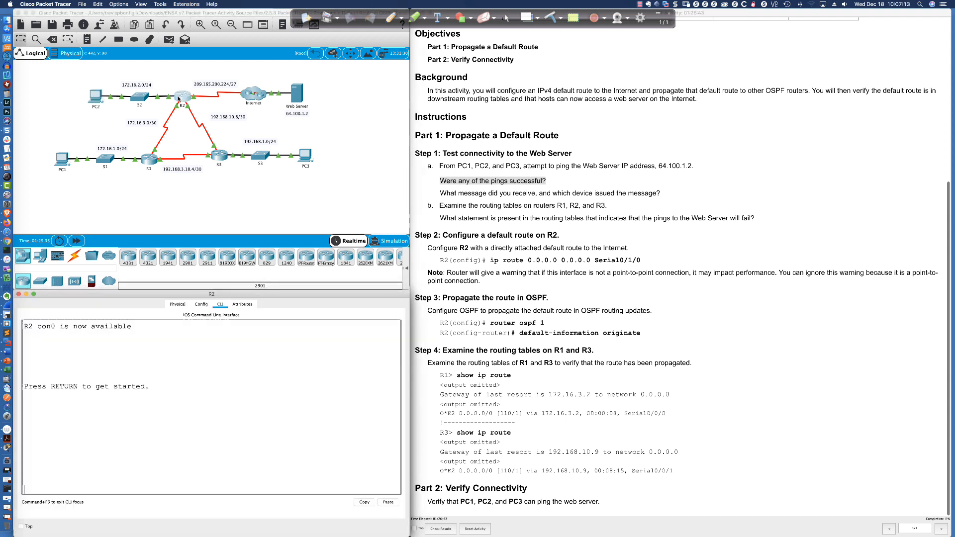
{"action": "key", "text": "Return"}
{"action": "key", "text": "Return"}
{"action": "type", "text": "en"}
{"action": "key", "text": "Return"}
{"action": "type", "text": "sh ip int bri"}
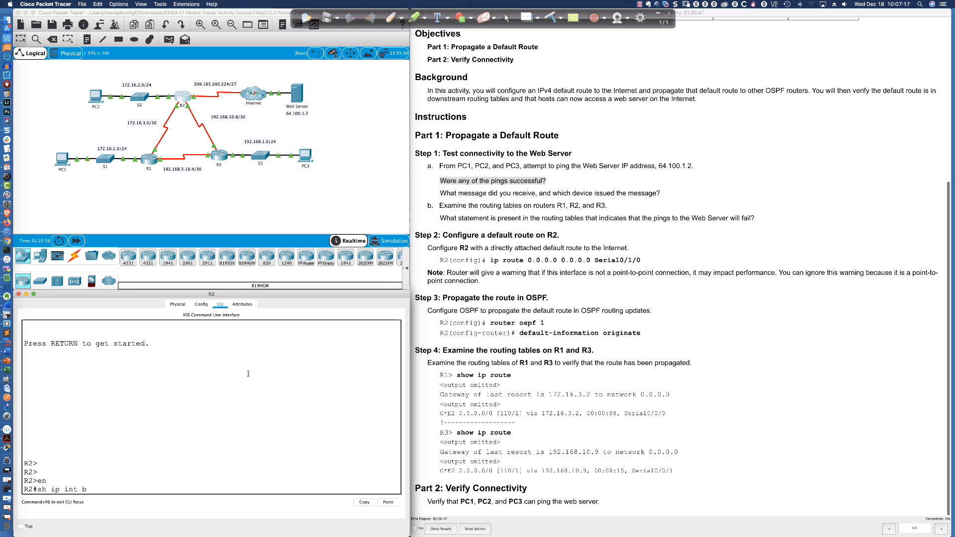
{"action": "key", "text": "Return"}
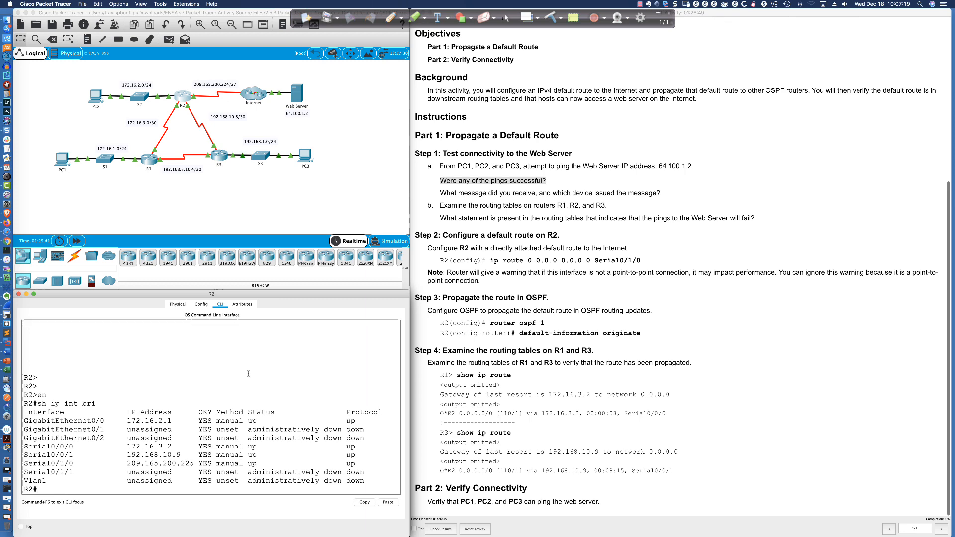
- Show R2's full routing table with "sh ip route" and highlight the gateway of last resort line
{"action": "type", "text": "sh ip route"}
{"action": "key", "text": "Return"}
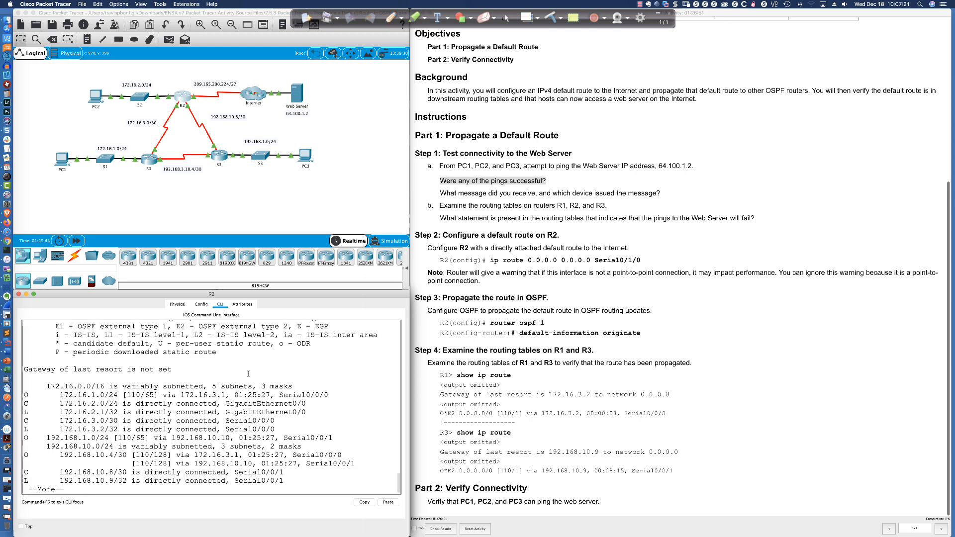
{"action": "key", "text": "space"}
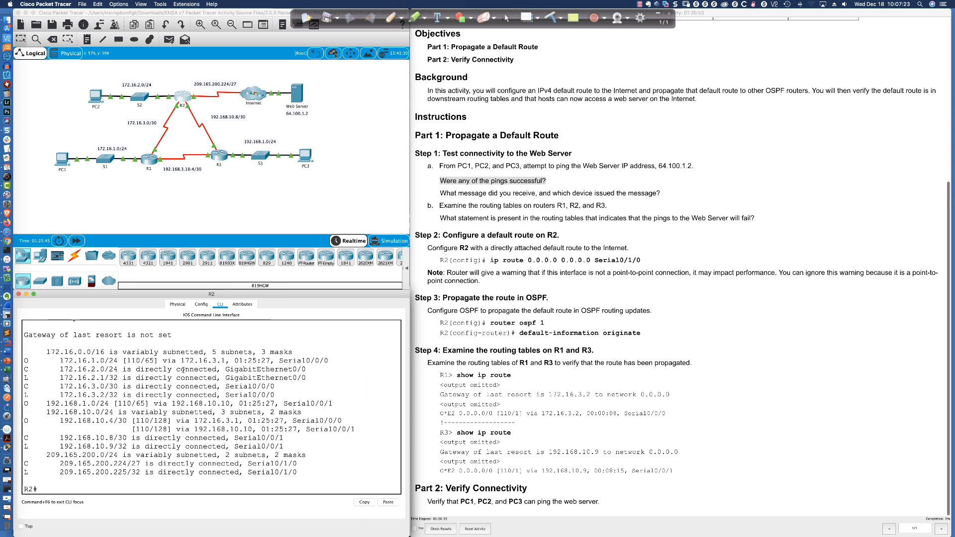
{"action": "left_click_drag", "start_coordinate": [171, 335], "coordinate": [30, 335]}
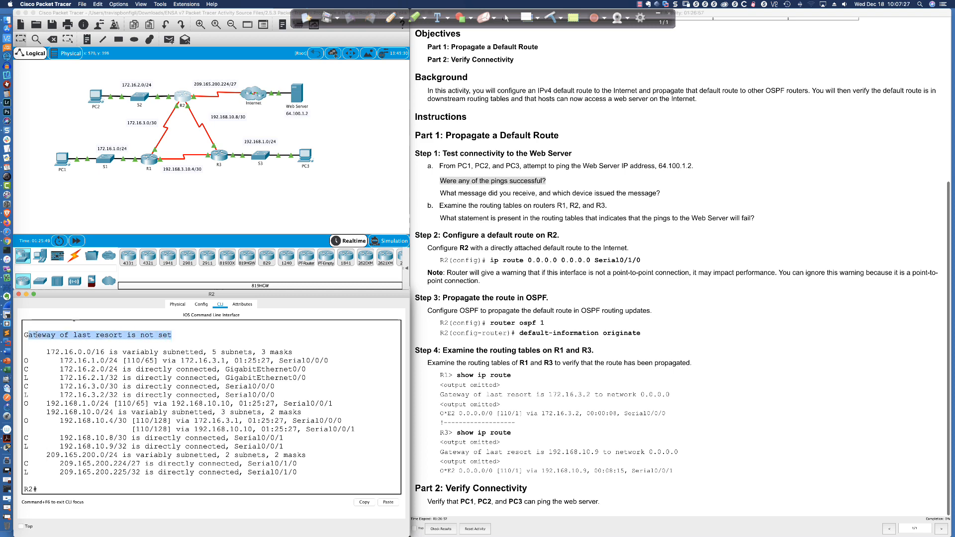
- Show R1's full routing table with "sh ip route" and examine its gateway of last resort line
{"action": "left_click", "coordinate": [147, 166]}
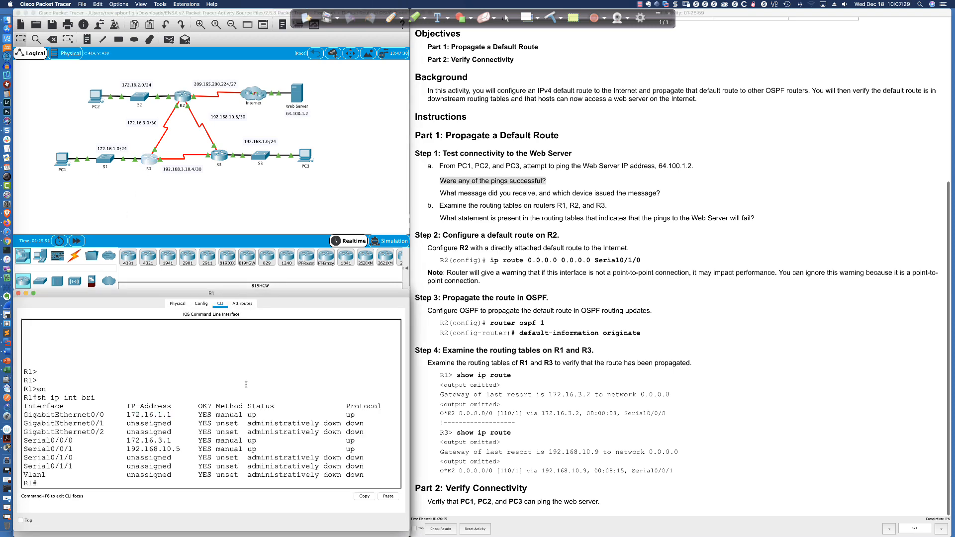
{"action": "type", "text": "sh ip route"}
{"action": "key", "text": "Return"}
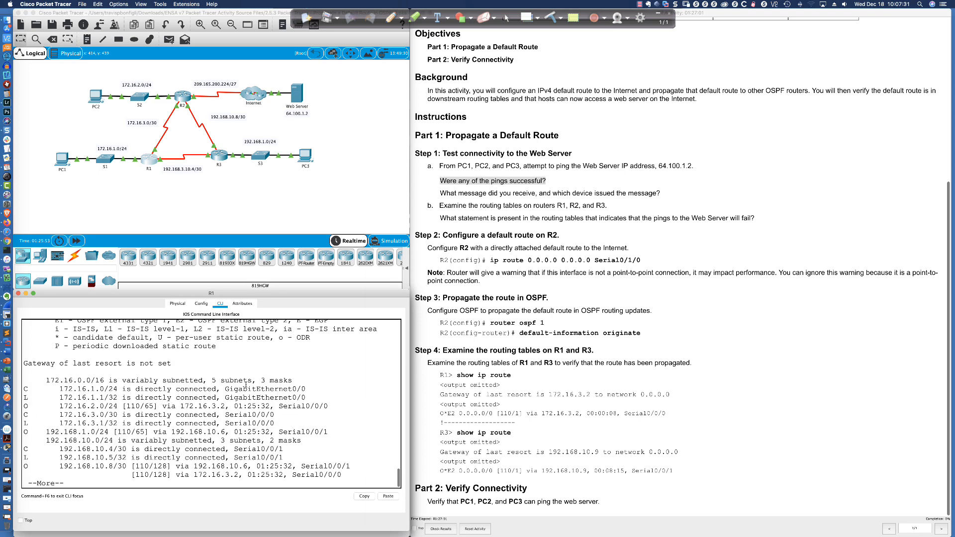
{"action": "key", "text": "space"}
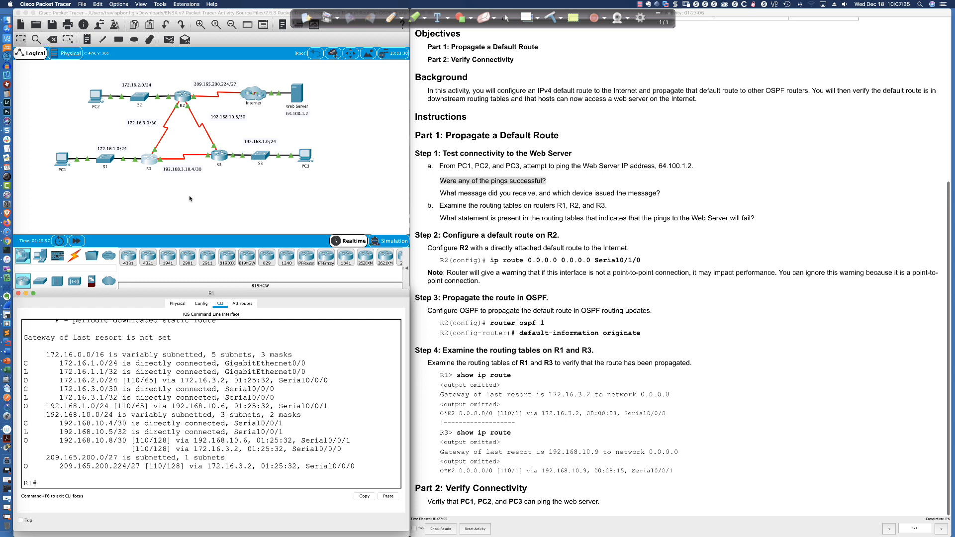
{"action": "left_click", "coordinate": [189, 197]}
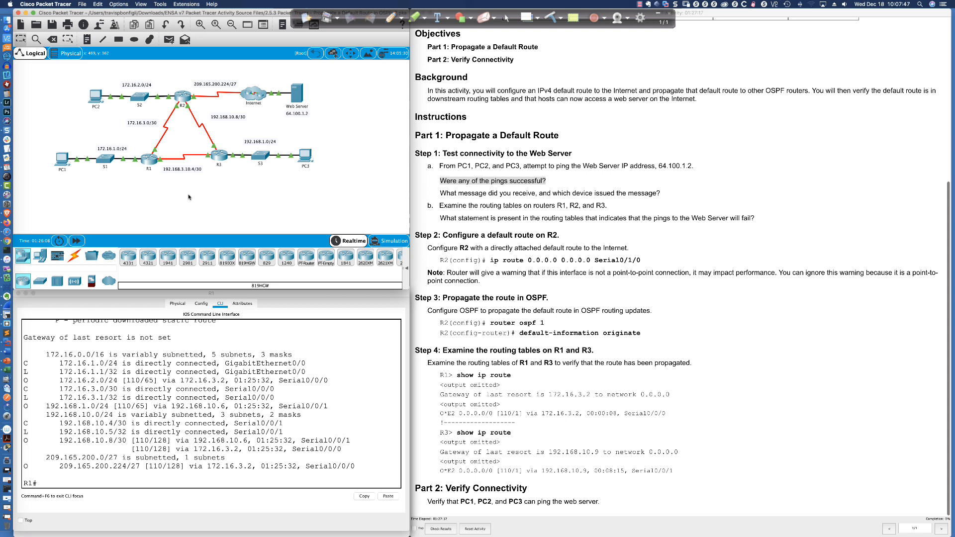
- Outline the internal network in red pen, label it A, draw arrows at R2 and its Internet link, and clear the annotations
{"action": "left_click", "coordinate": [391, 18]}
{"action": "mouse_move", "coordinate": [147, 69]}
{"action": "left_mouse_down"}
{"action": "mouse_move", "coordinate": [190, 85]}
{"action": "mouse_move", "coordinate": [235, 177]}
{"action": "left_mouse_up"}
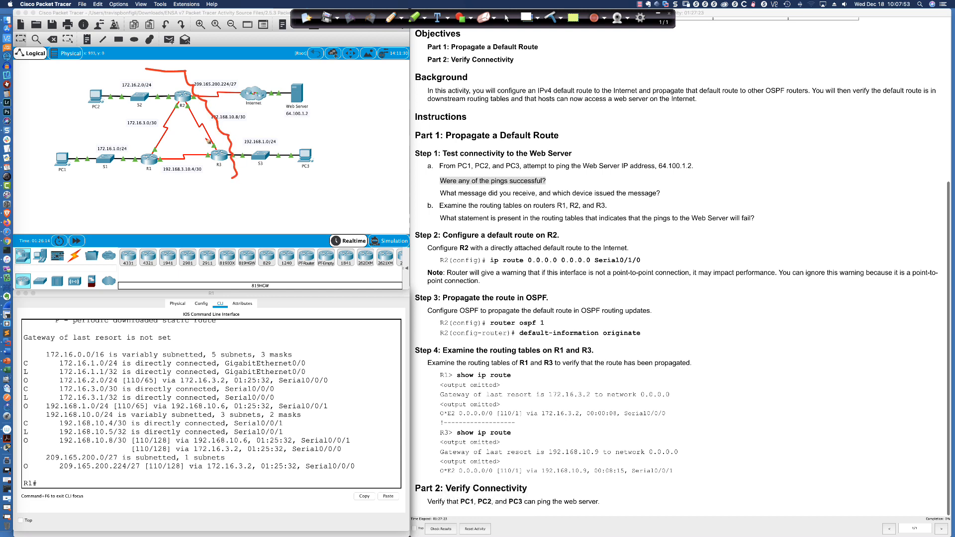
{"action": "mouse_move", "coordinate": [170, 75]}
{"action": "left_mouse_down"}
{"action": "mouse_move", "coordinate": [282, 130]}
{"action": "mouse_move", "coordinate": [288, 196]}
{"action": "mouse_move", "coordinate": [44, 184]}
{"action": "mouse_move", "coordinate": [62, 99]}
{"action": "mouse_move", "coordinate": [128, 76]}
{"action": "mouse_move", "coordinate": [173, 77]}
{"action": "left_mouse_up"}
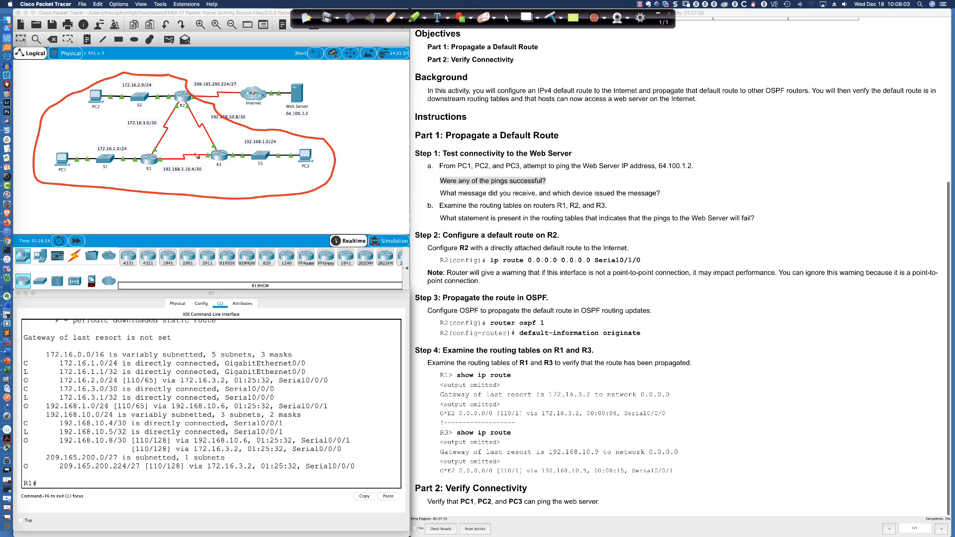
{"action": "left_click_drag", "start_coordinate": [223, 60], "coordinate": [201, 90]}
{"action": "left_click_drag", "start_coordinate": [83, 137], "coordinate": [102, 122]}
{"action": "left_click_drag", "start_coordinate": [255, 68], "coordinate": [248, 83]}
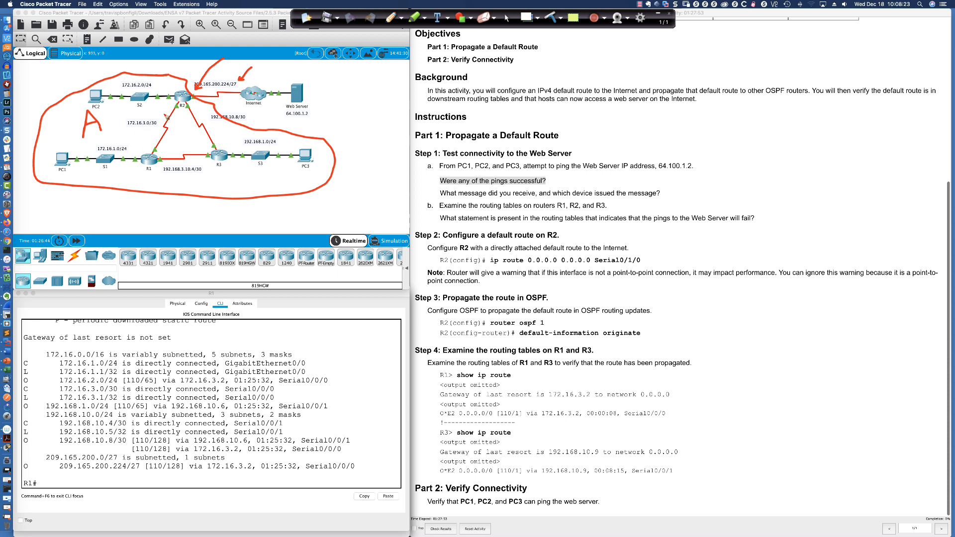
{"action": "left_click", "coordinate": [483, 18]}
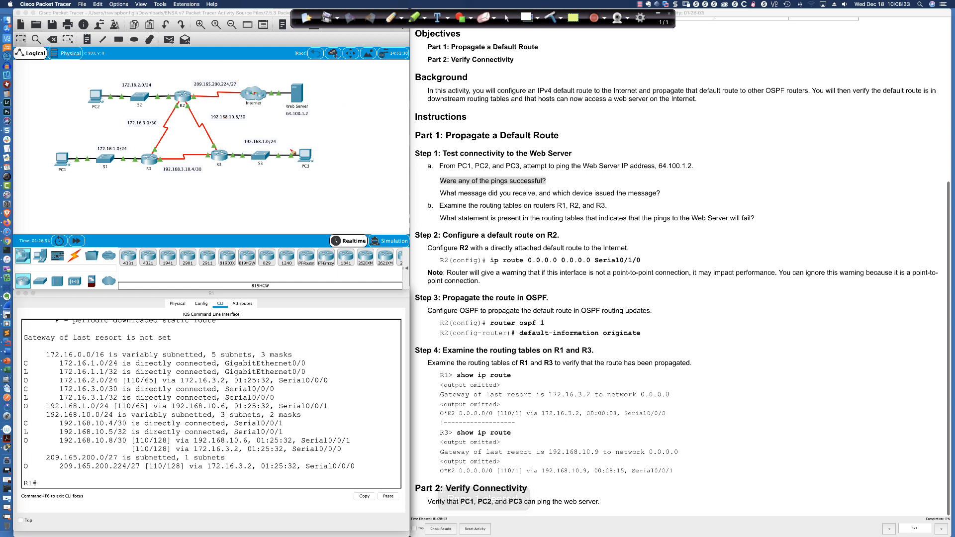
- Draw red arrows pointing at R3, R1 and R2, and circle the Web Server's address on the topology
{"action": "left_click_drag", "start_coordinate": [232, 137], "coordinate": [227, 148]}
{"action": "left_click_drag", "start_coordinate": [226, 144], "coordinate": [231, 146]}
{"action": "left_click_drag", "start_coordinate": [137, 141], "coordinate": [142, 154]}
{"action": "left_click_drag", "start_coordinate": [138, 150], "coordinate": [142, 152]}
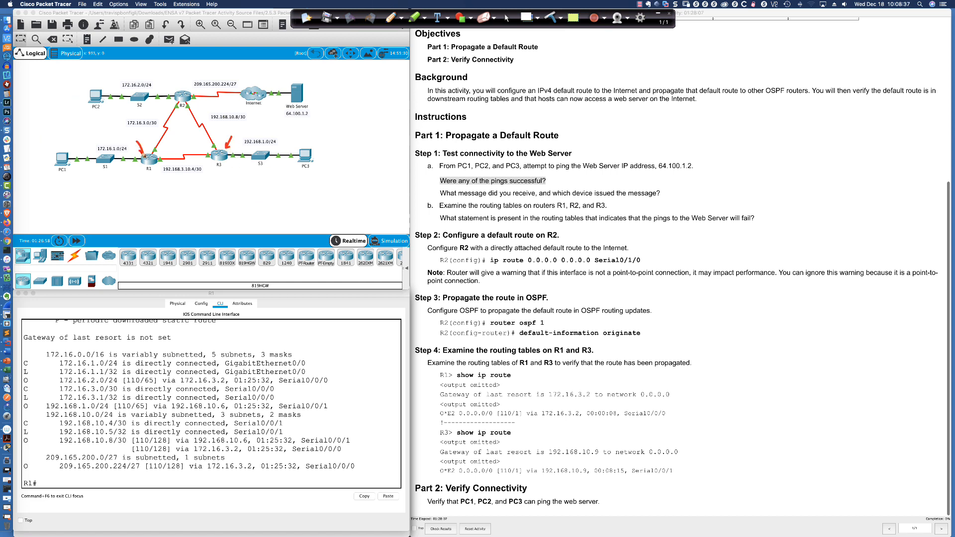
{"action": "left_click_drag", "start_coordinate": [178, 74], "coordinate": [182, 91]}
{"action": "left_click_drag", "start_coordinate": [182, 91], "coordinate": [184, 86]}
{"action": "mouse_move", "coordinate": [304, 103]}
{"action": "left_mouse_down"}
{"action": "mouse_move", "coordinate": [286, 103]}
{"action": "mouse_move", "coordinate": [300, 106]}
{"action": "left_mouse_up"}
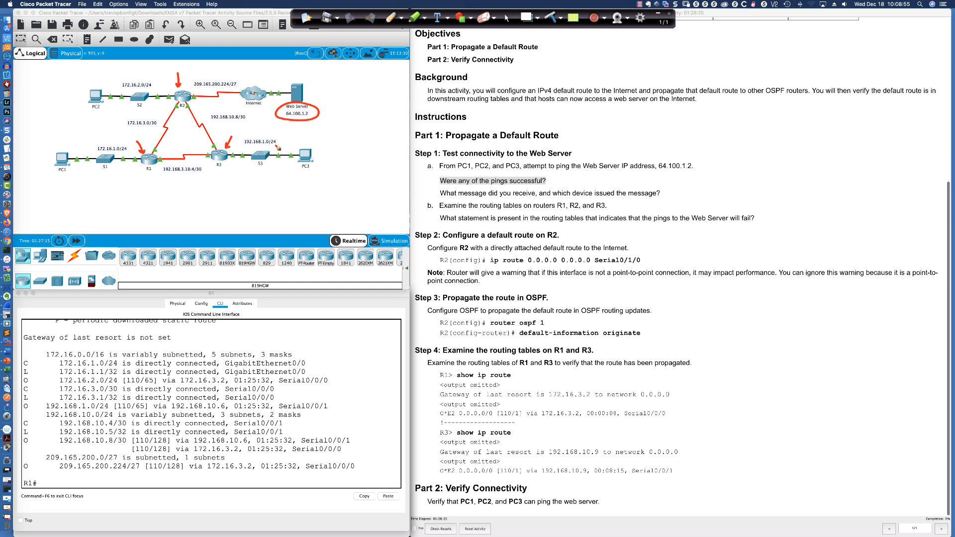
- Add more arrows at the routers and Web Server, sketch another device linked to the Internet cloud, clear all annotations, and restore the normal cursor
{"action": "left_click_drag", "start_coordinate": [223, 191], "coordinate": [229, 173]}
{"action": "left_click_drag", "start_coordinate": [144, 188], "coordinate": [151, 175]}
{"action": "left_click_drag", "start_coordinate": [195, 78], "coordinate": [194, 88]}
{"action": "left_click_drag", "start_coordinate": [330, 94], "coordinate": [325, 105]}
{"action": "mouse_move", "coordinate": [268, 92]}
{"action": "left_mouse_down"}
{"action": "mouse_move", "coordinate": [300, 58]}
{"action": "mouse_move", "coordinate": [312, 65]}
{"action": "mouse_move", "coordinate": [296, 50]}
{"action": "mouse_move", "coordinate": [299, 64]}
{"action": "left_mouse_up"}
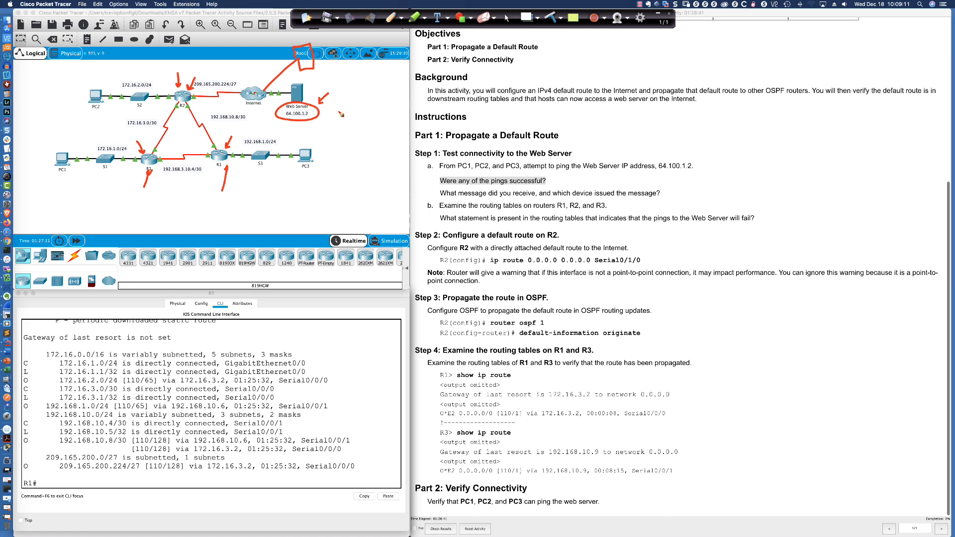
{"action": "left_click_drag", "start_coordinate": [214, 184], "coordinate": [218, 169]}
{"action": "left_click_drag", "start_coordinate": [149, 190], "coordinate": [156, 171]}
{"action": "left_click_drag", "start_coordinate": [192, 73], "coordinate": [192, 83]}
{"action": "left_click", "coordinate": [556, 20]}
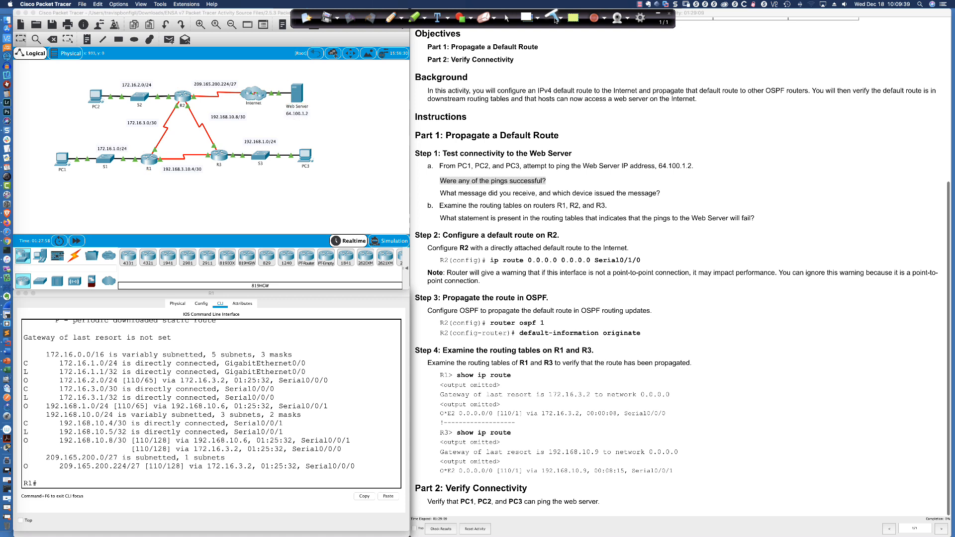
{"action": "left_click", "coordinate": [506, 18]}
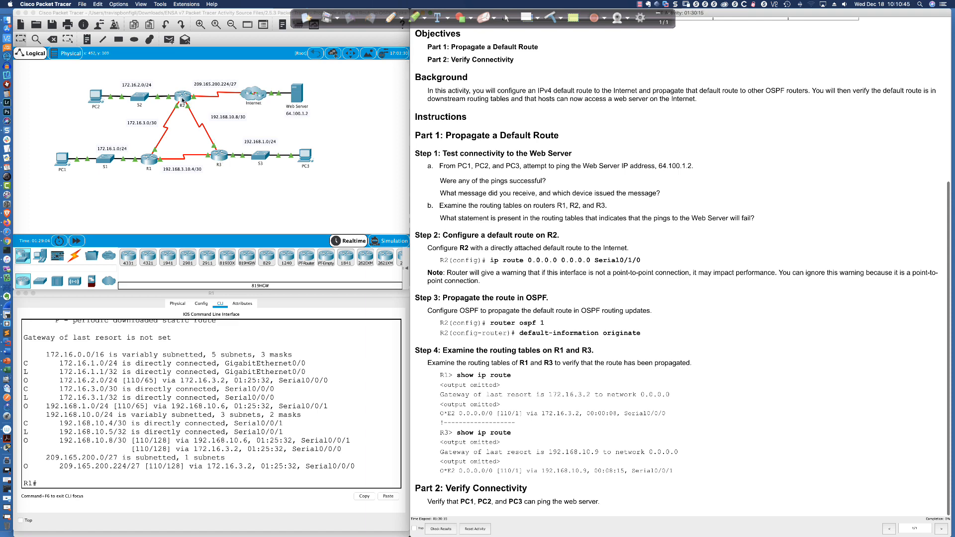
- Return to R2's command line and enter global configuration mode with "conf t"
{"action": "left_click", "coordinate": [183, 97]}
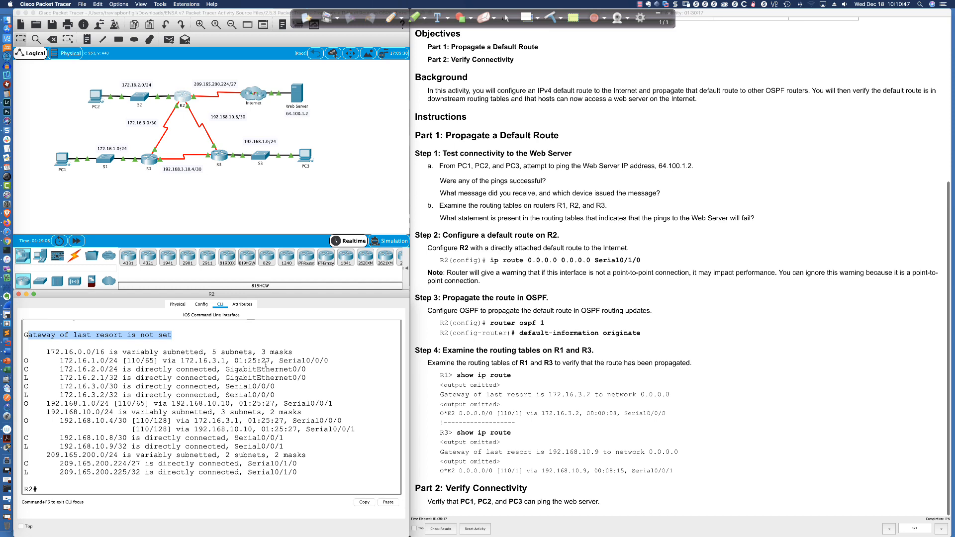
{"action": "key", "text": "Return"}
{"action": "key", "text": "Return"}
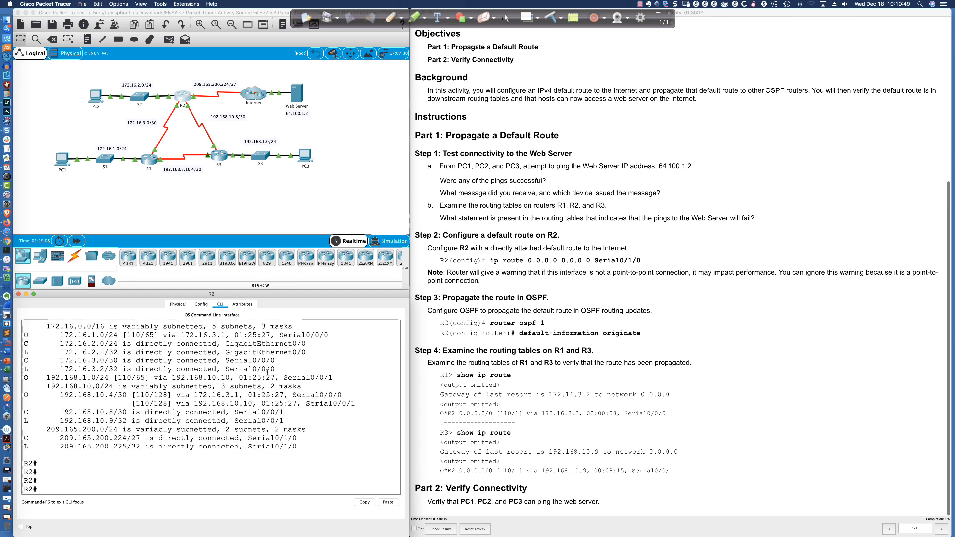
{"action": "type", "text": "conf t"}
{"action": "key", "text": "Return"}
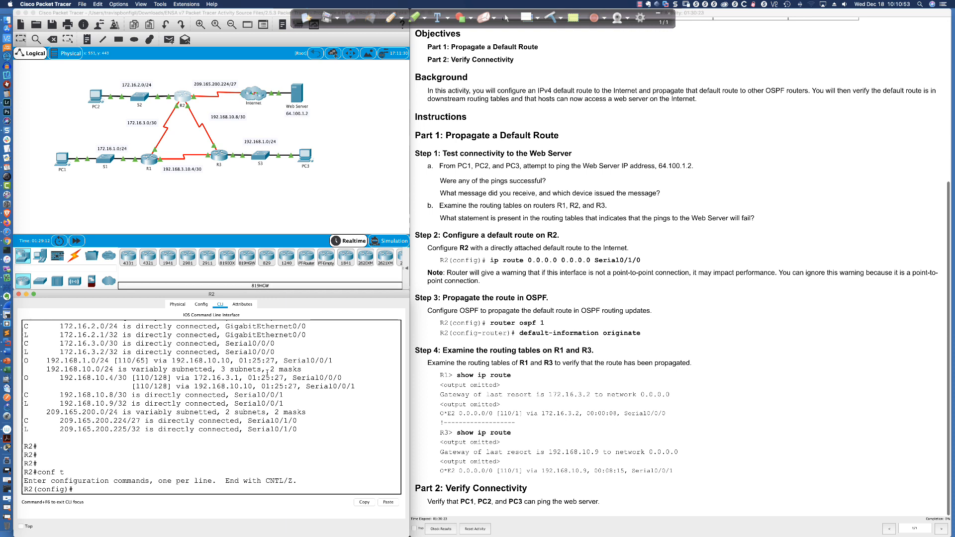
- Configure R2's directly attached default route with "ip route 0.0.0.0 0.0.0.0 s0/1/0" and highlight the entered command
{"action": "type", "text": "ip route 0.0.0.0 0.0.0.0"}
{"action": "left_click_drag", "start_coordinate": [73, 489], "coordinate": [181, 490]}
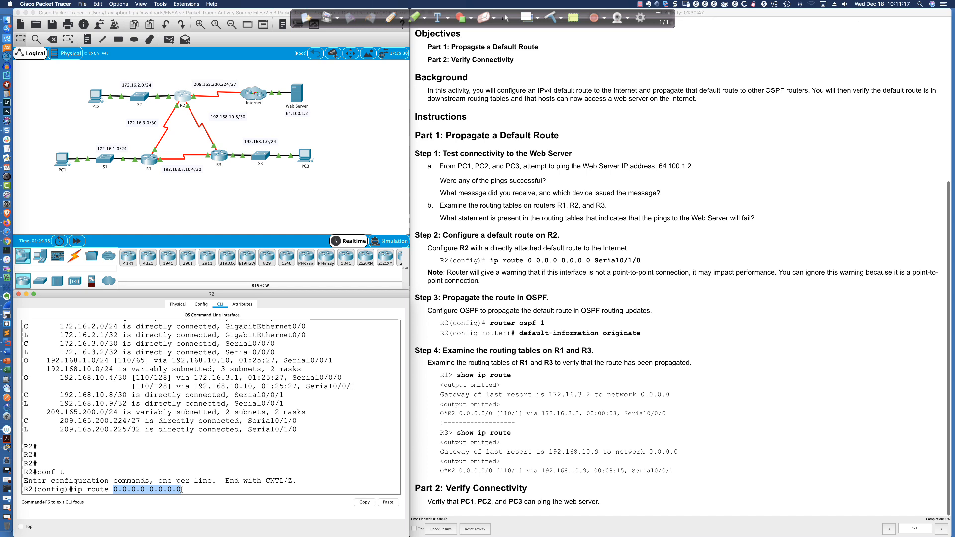
{"action": "left_click", "coordinate": [186, 490]}
{"action": "type", "text": "s0/1/0"}
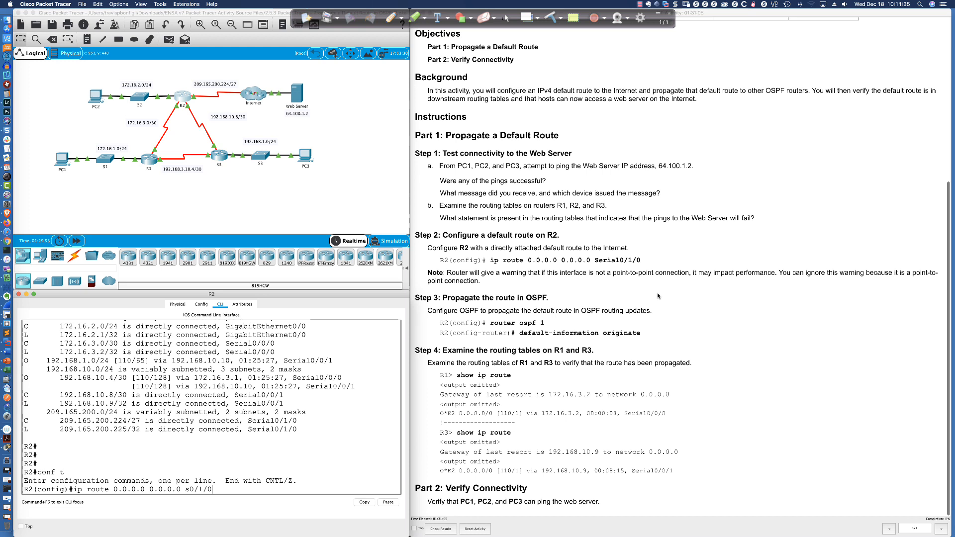
{"action": "key", "text": "Return"}
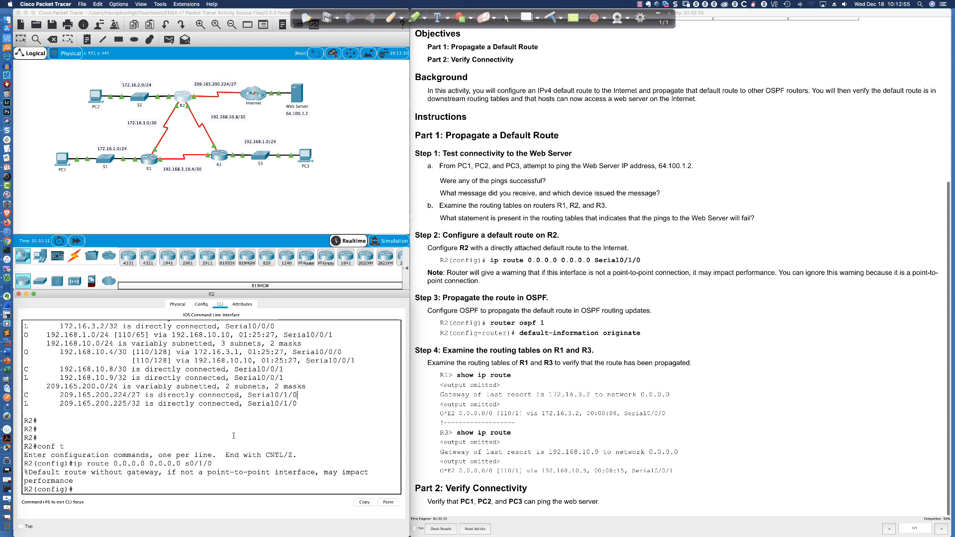
{"action": "left_click_drag", "start_coordinate": [214, 463], "coordinate": [74, 463]}
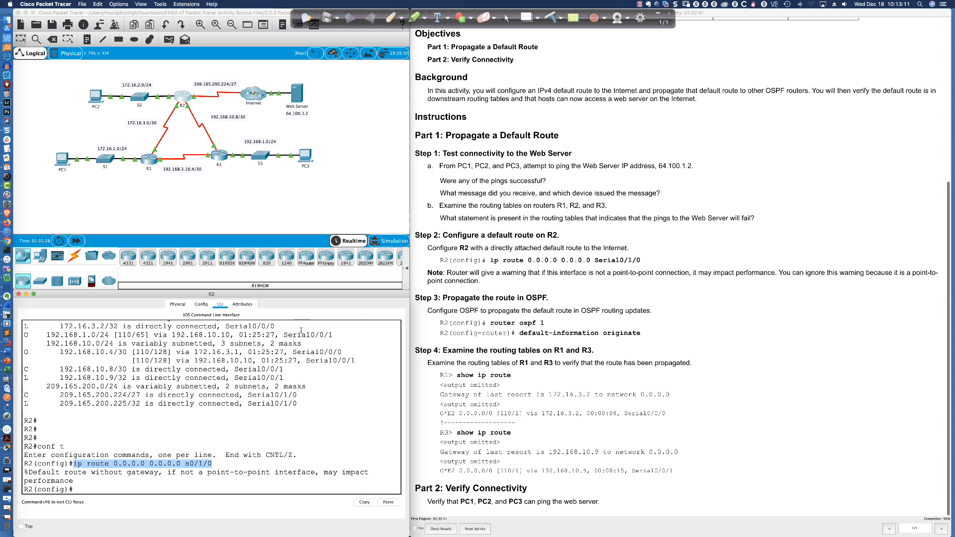
- Repeat the ping to the Web Server at 64.100.1.2 from PC3's Command Prompt
{"action": "left_click", "coordinate": [306, 157]}
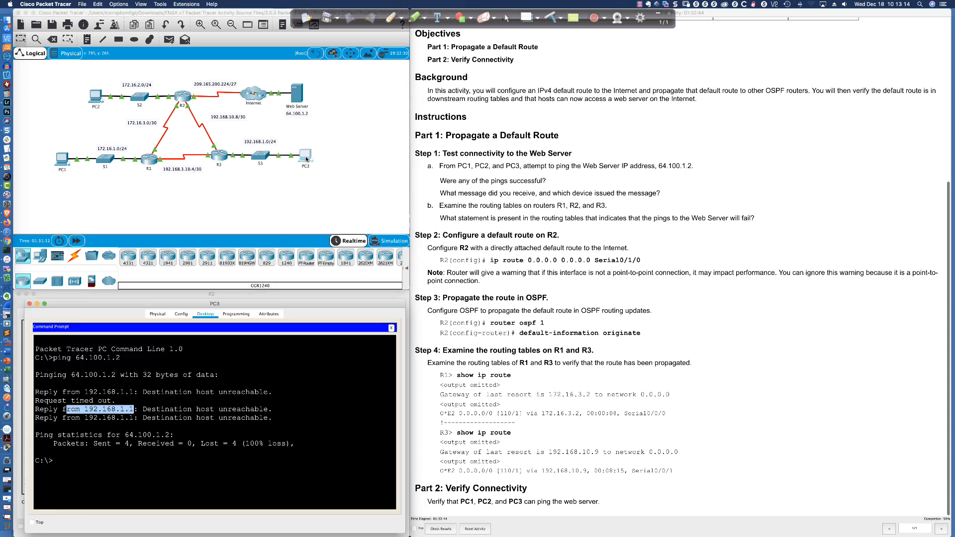
{"action": "left_click", "coordinate": [334, 457]}
{"action": "key", "text": "Up"}
{"action": "key", "text": "Return"}
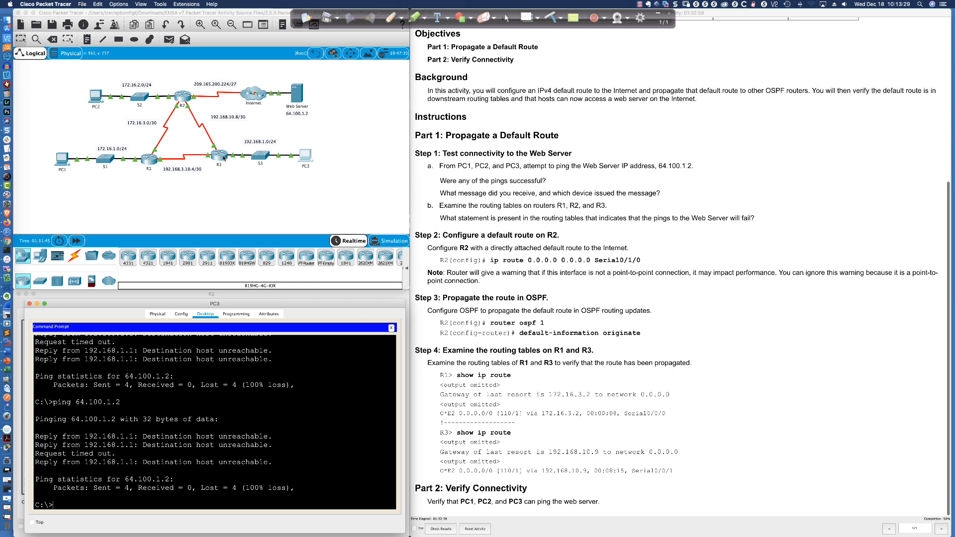
- Display R3's routing table again from its command line with "sh ip ro"
{"action": "left_click", "coordinate": [222, 158]}
{"action": "left_click", "coordinate": [257, 370]}
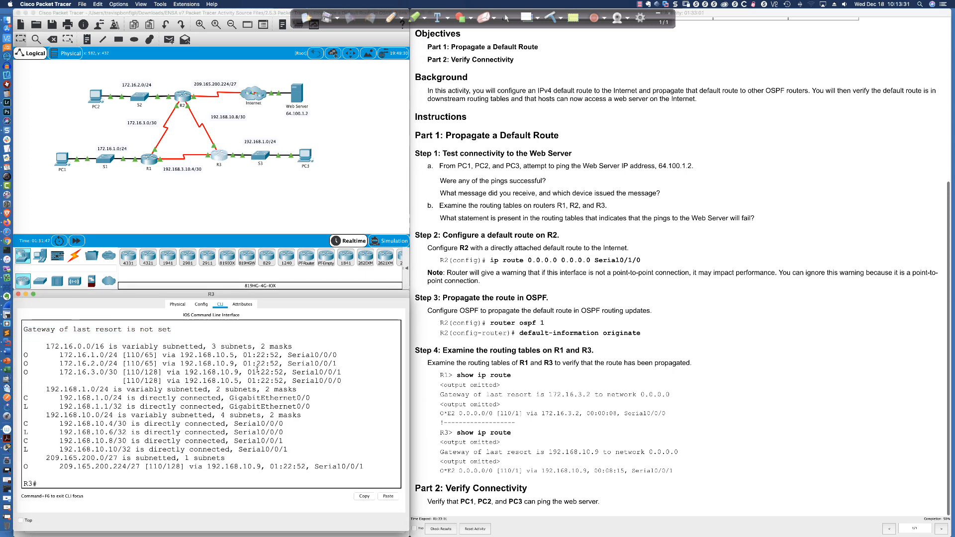
{"action": "key", "text": "Return"}
{"action": "key", "text": "Return"}
{"action": "key", "text": "Return"}
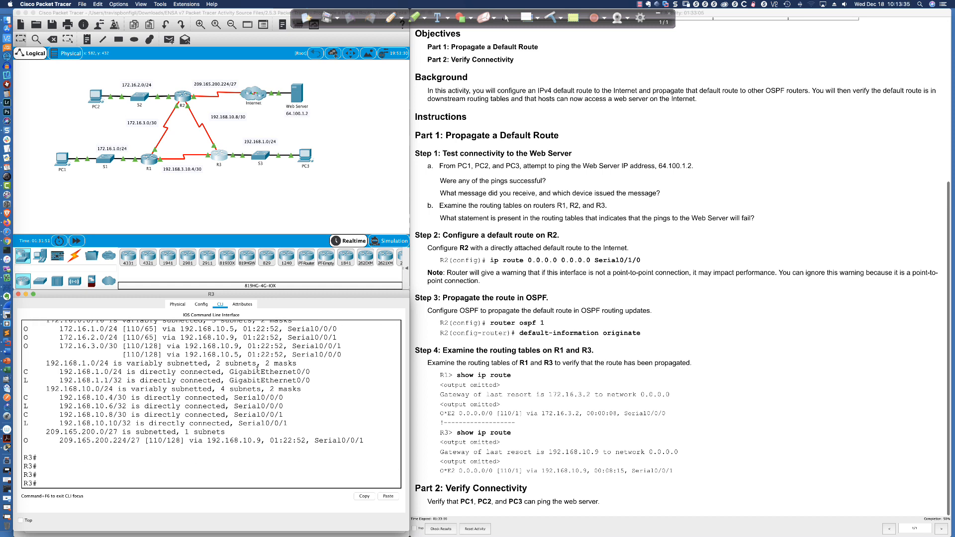
{"action": "type", "text": "sh ip ro"}
{"action": "key", "text": "Return"}
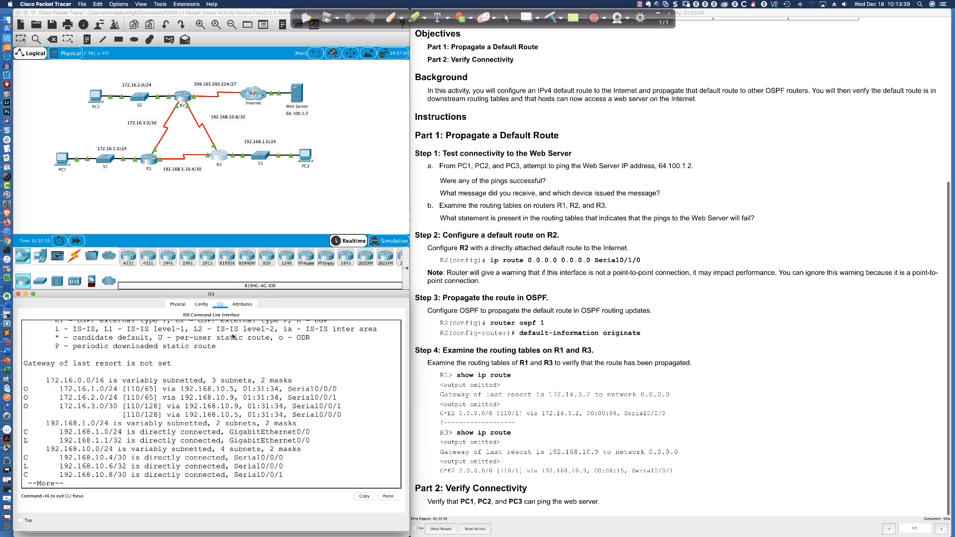
- Display R1's complete routing table from its command line with "sh ip route"
{"action": "left_click", "coordinate": [146, 163]}
{"action": "type", "text": "sh ip route"}
{"action": "key", "text": "Return"}
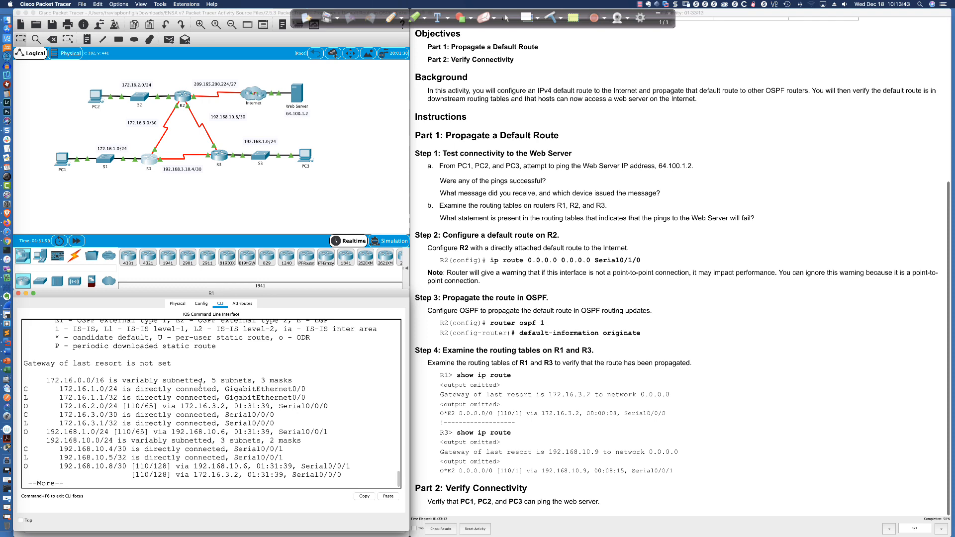
{"action": "key", "text": "space"}
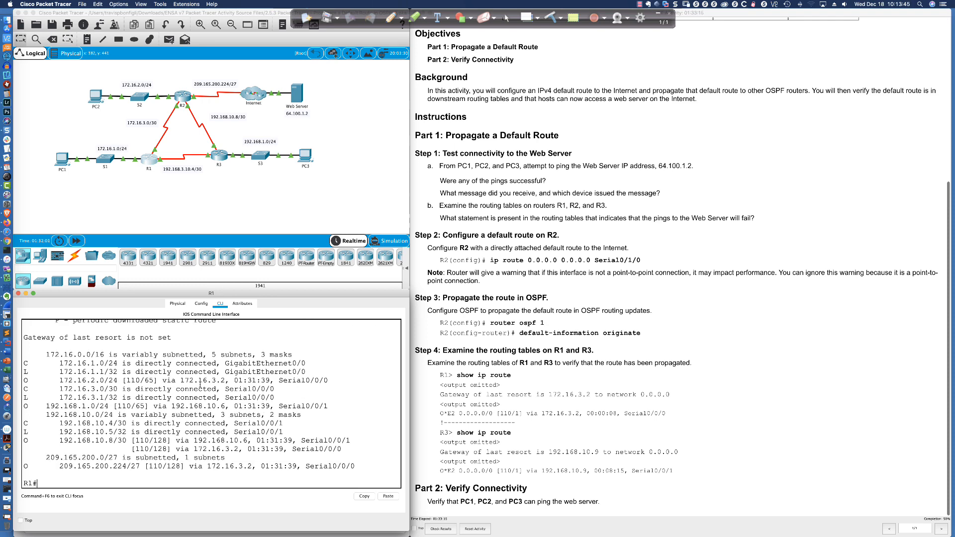
- Repeat the ping to the Web Server at 64.100.1.2 from PC1's Command Prompt
{"action": "left_click", "coordinate": [61, 163]}
{"action": "left_click", "coordinate": [257, 429]}
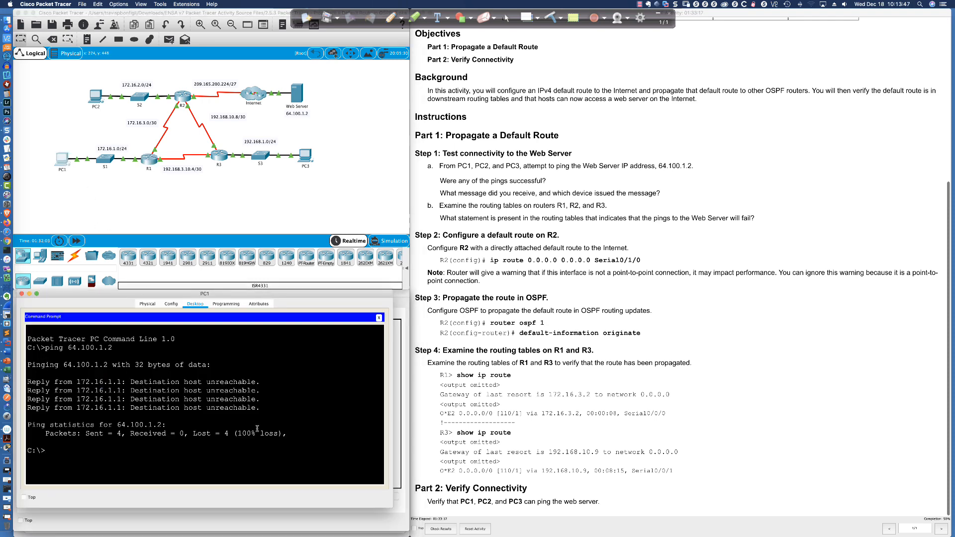
{"action": "key", "text": "Up"}
{"action": "key", "text": "Return"}
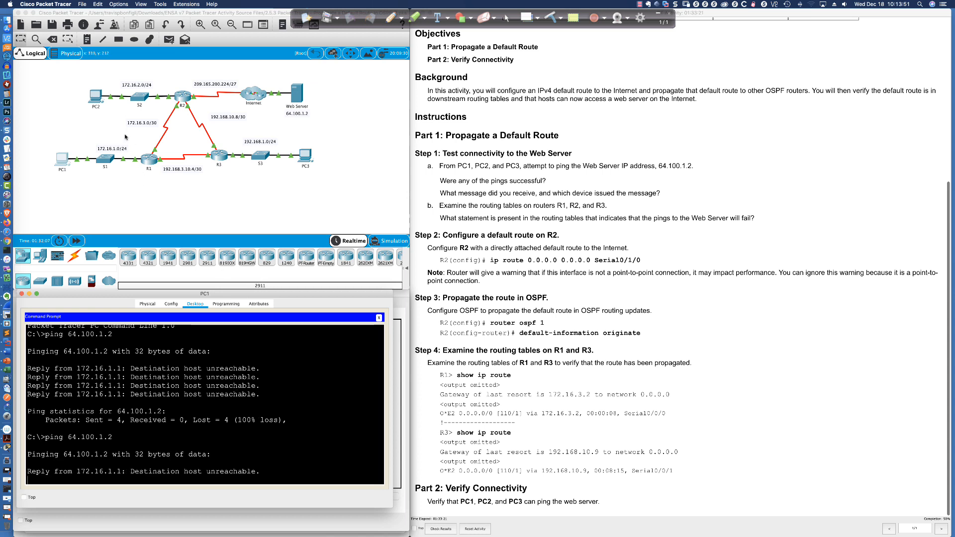
- Repeat the ping to the Web Server at 64.100.1.2 from PC2's Command Prompt
{"action": "left_click", "coordinate": [97, 105]}
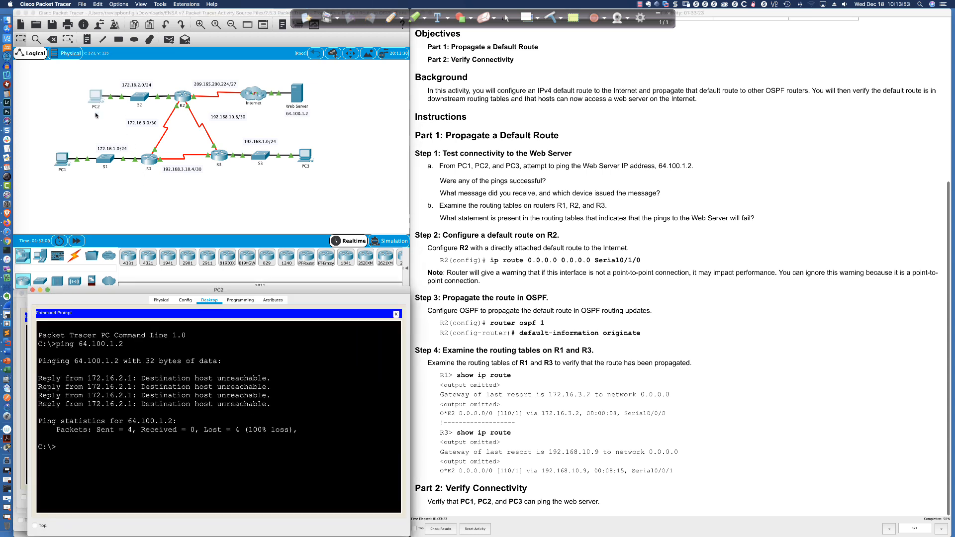
{"action": "key", "text": "Up"}
{"action": "key", "text": "Return"}
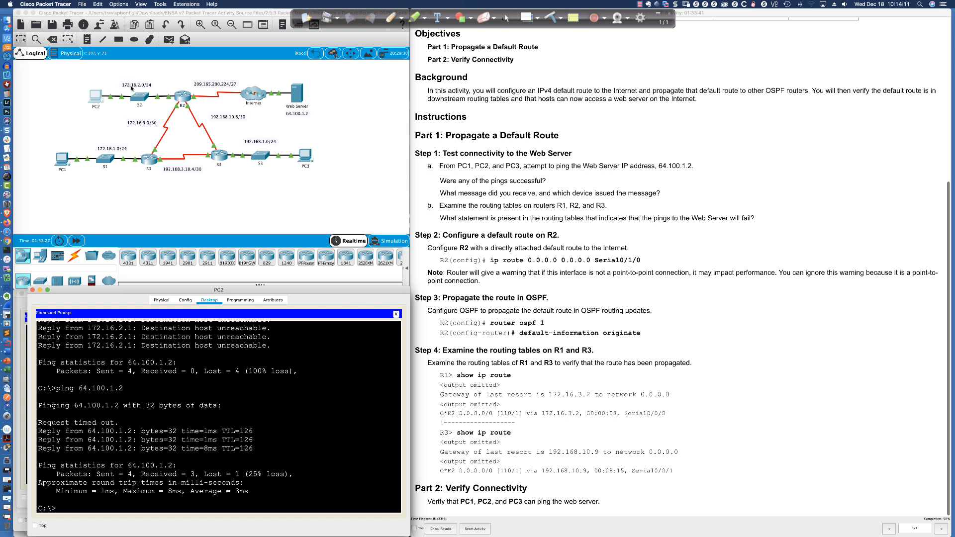
- Review R2's earlier routing table and display its current one from configuration mode with "do show ip ro"
{"action": "left_click", "coordinate": [182, 101]}
{"action": "scroll", "coordinate": [246, 412], "scroll_direction": "up", "scroll_amount": 3}
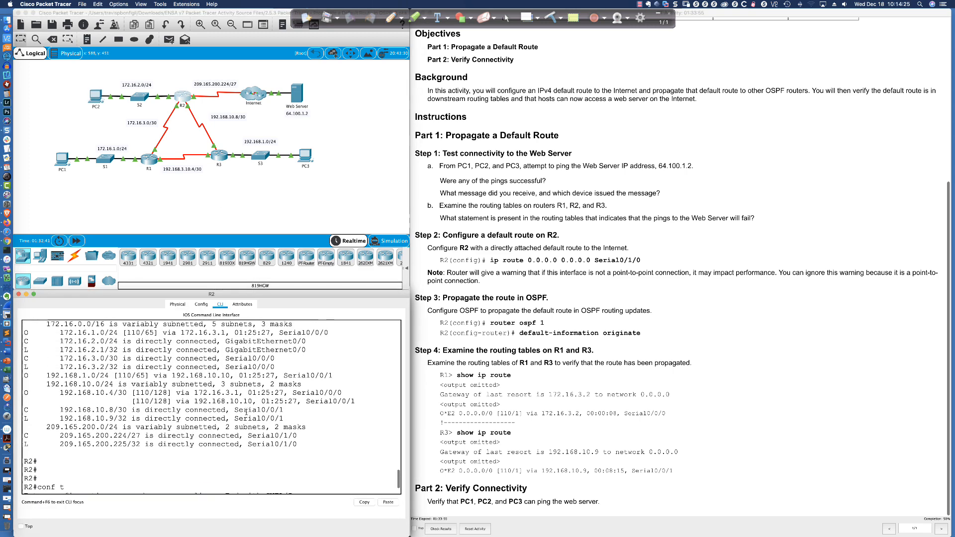
{"action": "scroll", "coordinate": [247, 412], "scroll_direction": "up", "scroll_amount": 3}
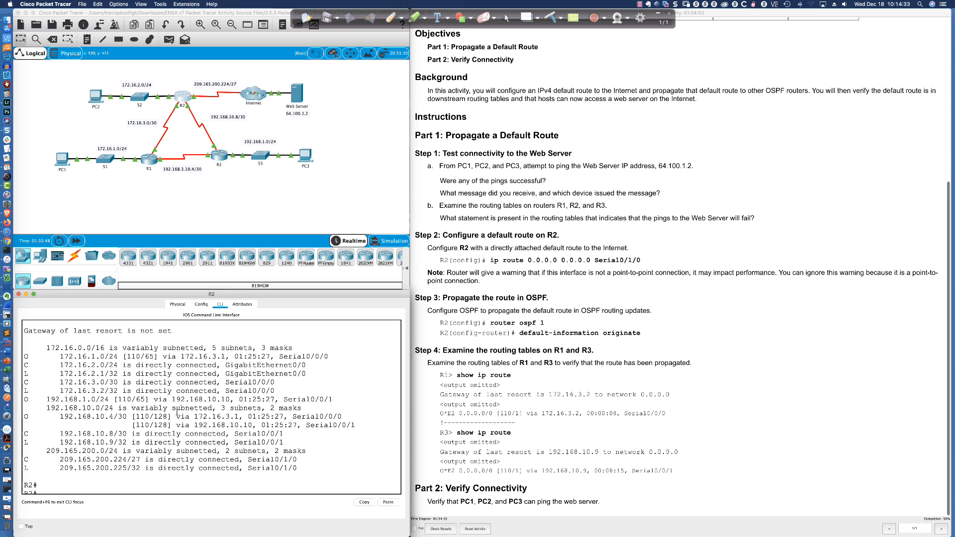
{"action": "type", "text": "conf t ip route 0.0.0.0 0.0.0.0 s0/1/0"}
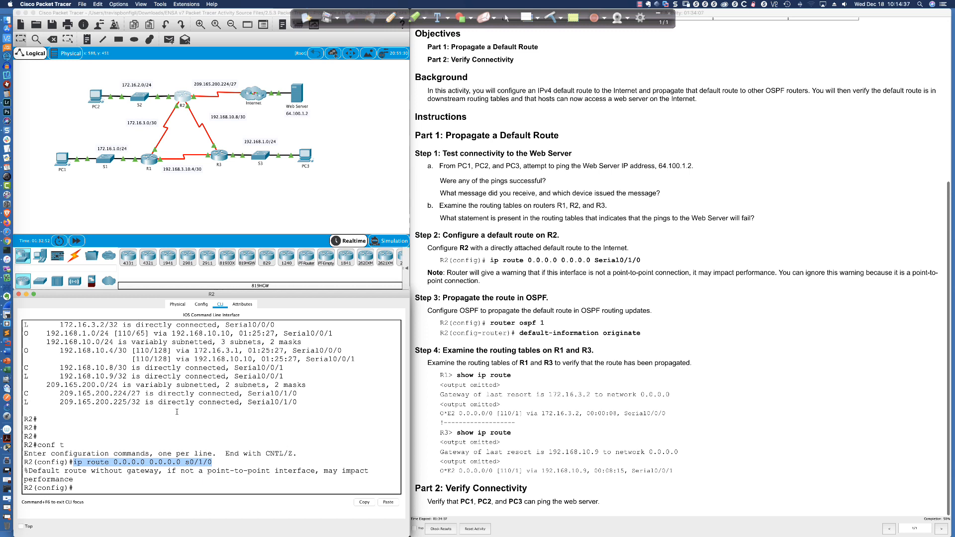
{"action": "type", "text": "do s"}
{"action": "key", "text": "BackSpace"}
{"action": "type", "text": "ip"}
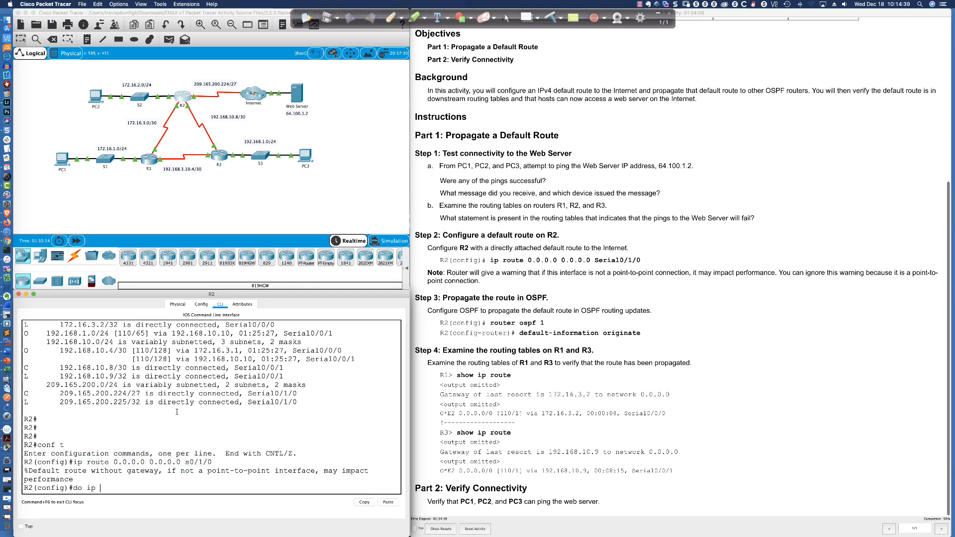
{"action": "key", "text": "BackSpace"}
{"action": "key", "text": "BackSpace"}
{"action": "key", "text": "BackSpace"}
{"action": "type", "text": "show ip ro"}
{"action": "key", "text": "Return"}
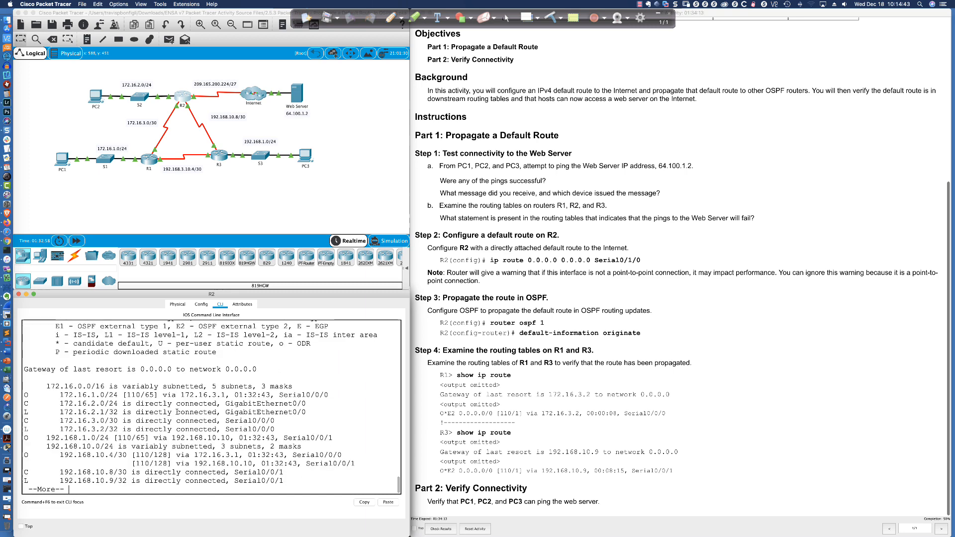
- Highlight the gateway of last resort and the static default route in R2's routing table
{"action": "left_click_drag", "start_coordinate": [259, 369], "coordinate": [30, 370]}
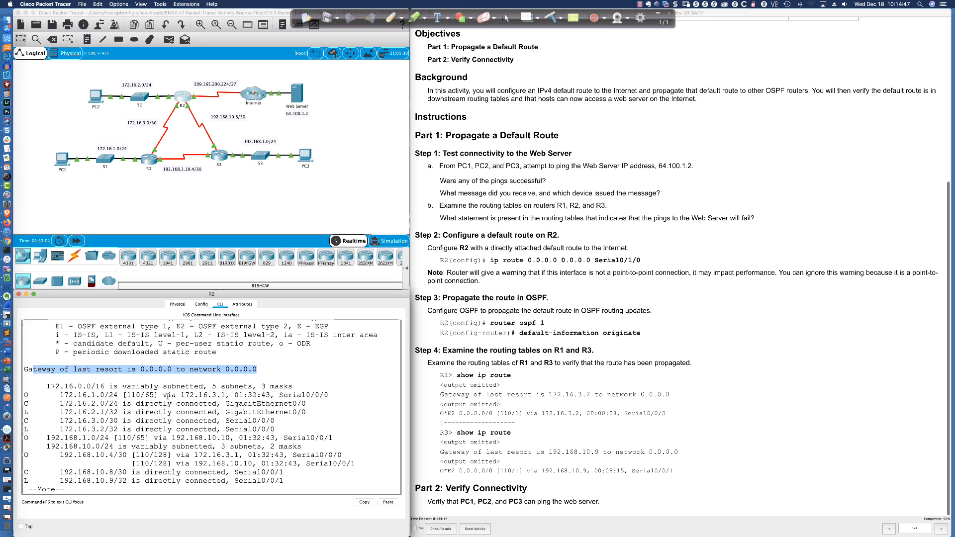
{"action": "key", "text": "space"}
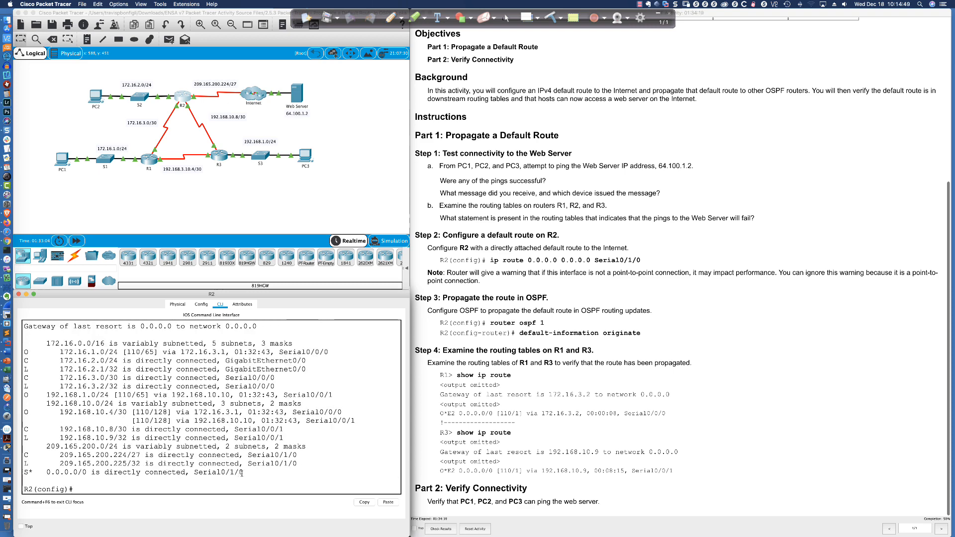
{"action": "left_click_drag", "start_coordinate": [242, 472], "coordinate": [23, 469]}
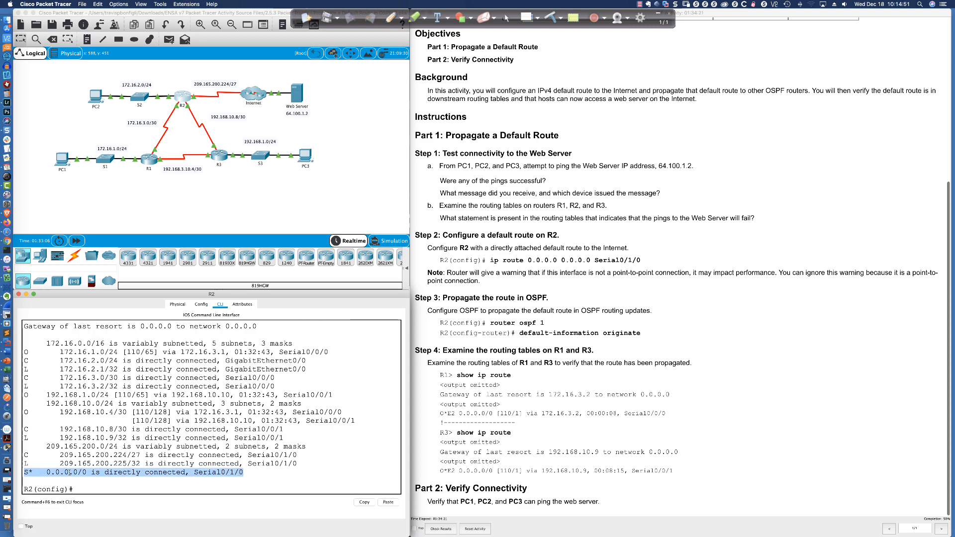
{"action": "left_click", "coordinate": [247, 474]}
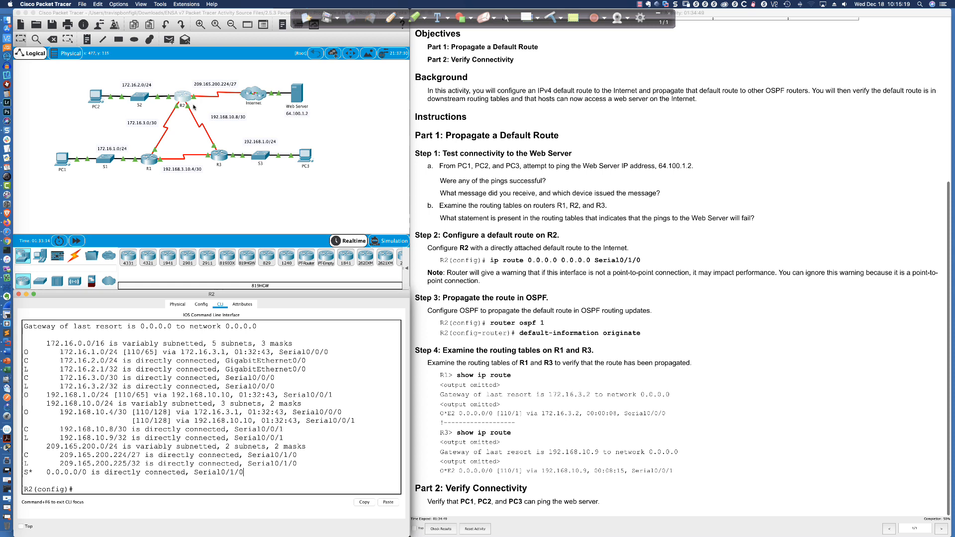
- With the pen, cross out the R2–R3 link and sketch arrows from R1 and R3 along their serial links
{"action": "left_click", "coordinate": [388, 17]}
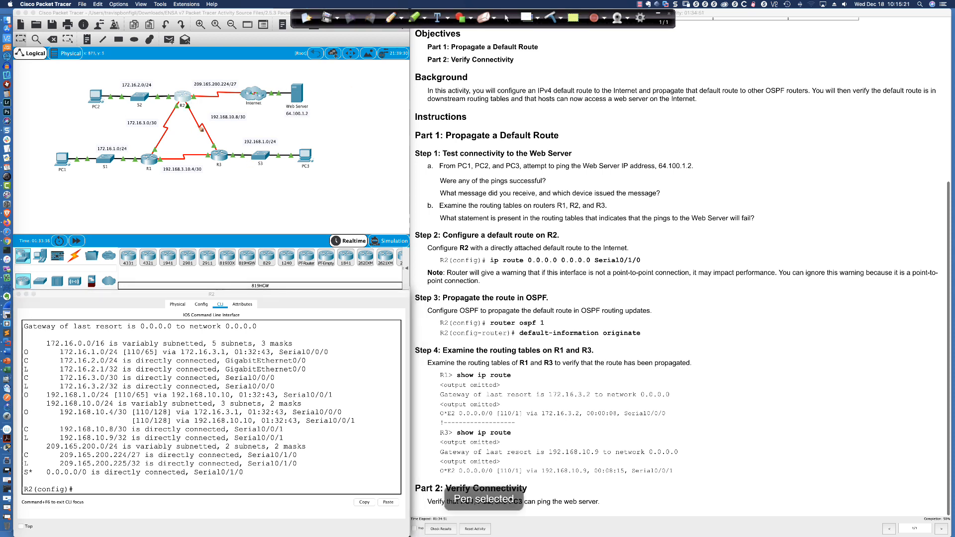
{"action": "mouse_move", "coordinate": [193, 135]}
{"action": "left_mouse_down"}
{"action": "mouse_move", "coordinate": [208, 120]}
{"action": "mouse_move", "coordinate": [218, 132]}
{"action": "left_mouse_up"}
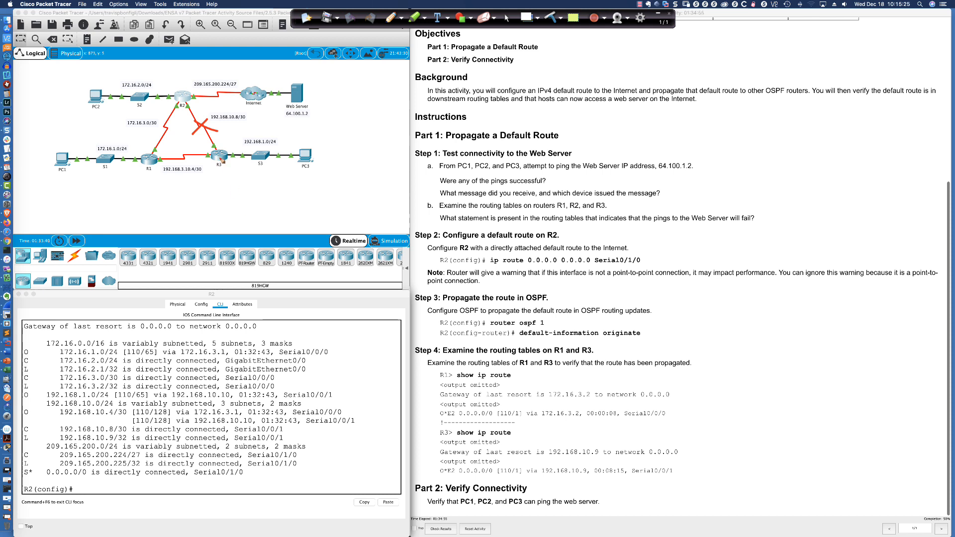
{"action": "left_click_drag", "start_coordinate": [222, 161], "coordinate": [149, 185]}
{"action": "key", "text": "super+z"}
{"action": "mouse_move", "coordinate": [148, 160]}
{"action": "left_mouse_down"}
{"action": "mouse_move", "coordinate": [159, 122]}
{"action": "mouse_move", "coordinate": [156, 173]}
{"action": "mouse_move", "coordinate": [175, 184]}
{"action": "left_mouse_up"}
{"action": "mouse_move", "coordinate": [226, 157]}
{"action": "left_mouse_down"}
{"action": "mouse_move", "coordinate": [204, 178]}
{"action": "mouse_move", "coordinate": [229, 133]}
{"action": "left_mouse_up"}
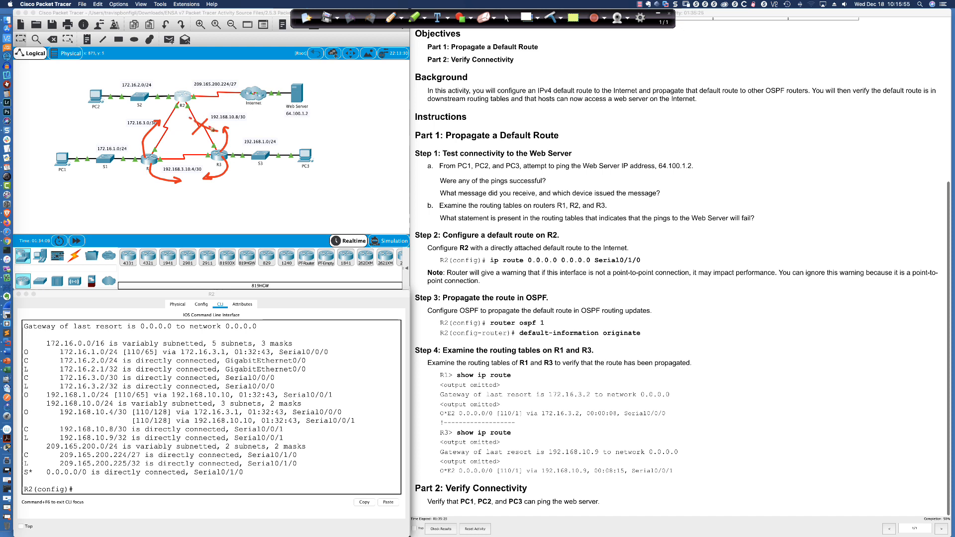
- Circle the crossed-out link and the R1–R3 area on the topology, then clear all annotations
{"action": "left_click_drag", "start_coordinate": [205, 116], "coordinate": [232, 132]}
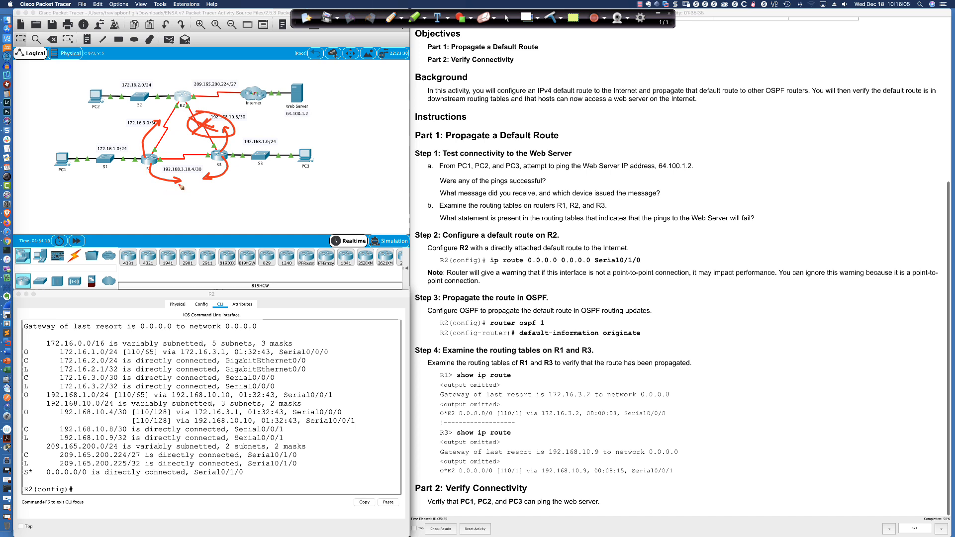
{"action": "mouse_move", "coordinate": [161, 154]}
{"action": "left_mouse_down"}
{"action": "mouse_move", "coordinate": [185, 177]}
{"action": "mouse_move", "coordinate": [215, 147]}
{"action": "mouse_move", "coordinate": [151, 144]}
{"action": "left_mouse_up"}
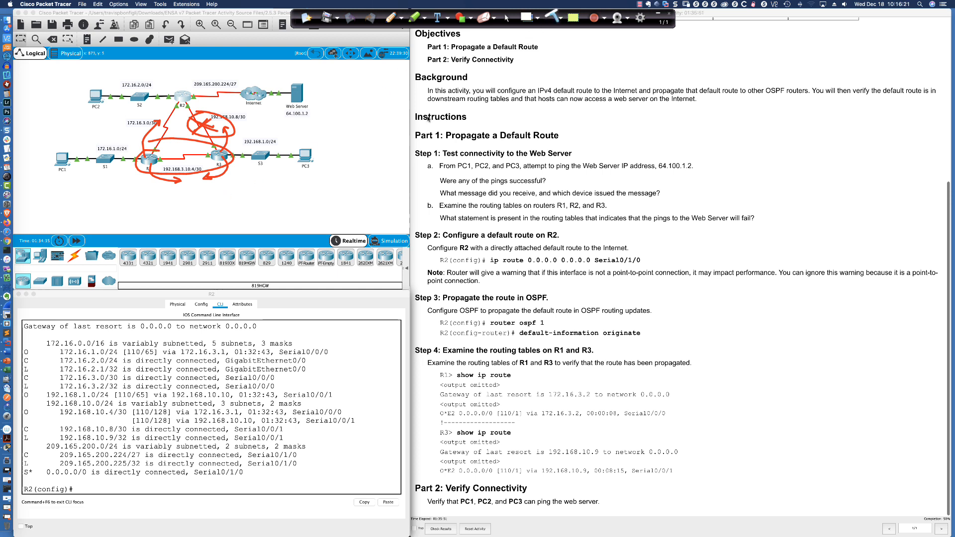
{"action": "left_click", "coordinate": [551, 18]}
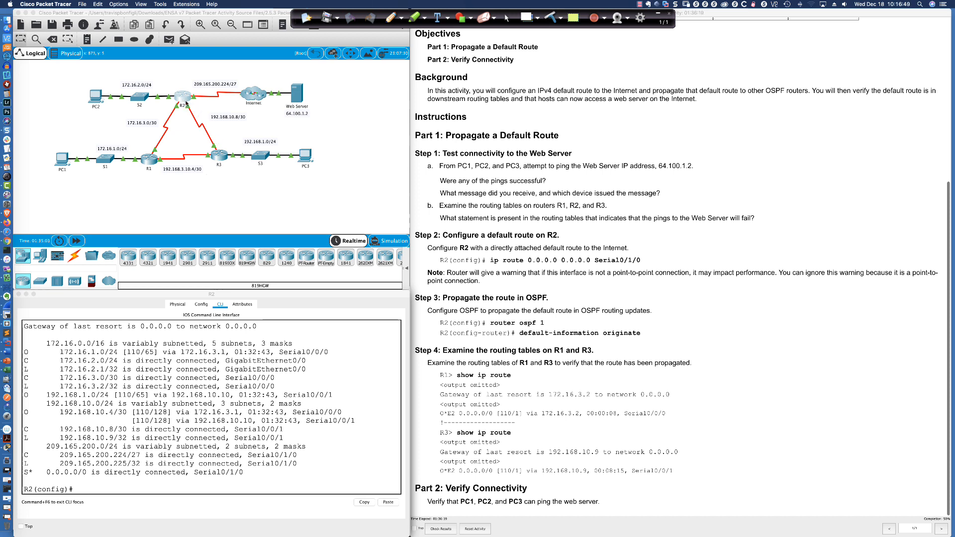
- Highlight "default-information originate" in the Step 3 instructions and return to R2's configuration prompt
{"action": "left_click", "coordinate": [521, 333]}
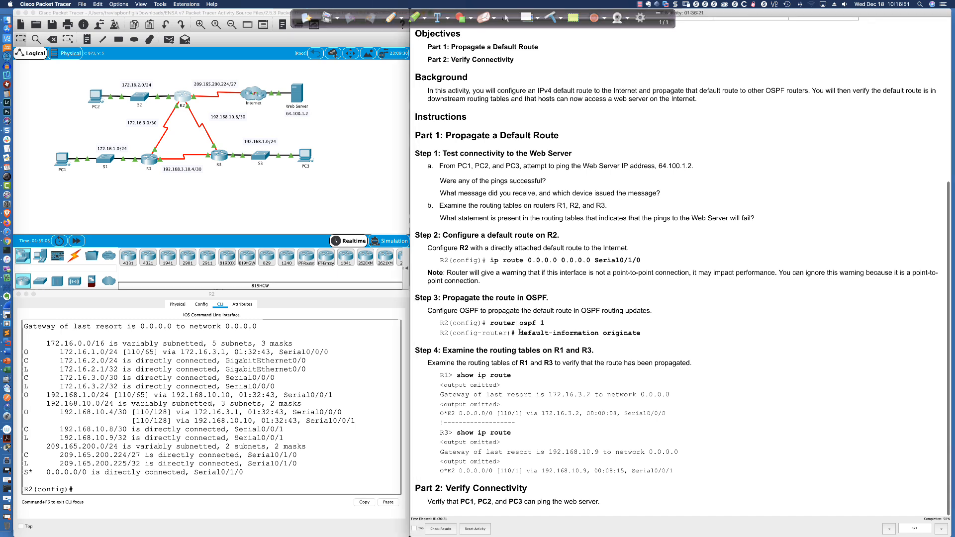
{"action": "left_click_drag", "start_coordinate": [521, 333], "coordinate": [642, 334]}
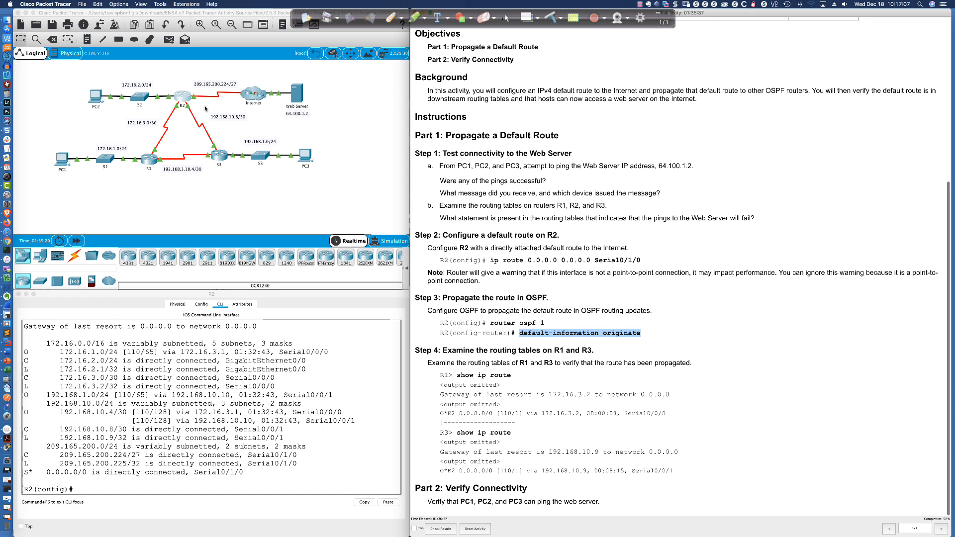
{"action": "left_click", "coordinate": [183, 107]}
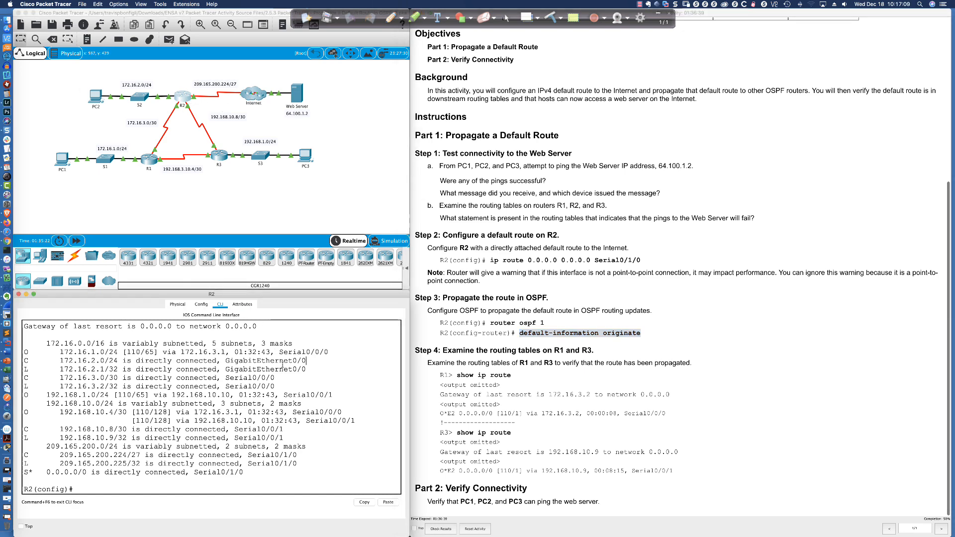
{"action": "key", "text": "Return"}
{"action": "key", "text": "Return"}
{"action": "key", "text": "Return"}
{"action": "key", "text": "Return"}
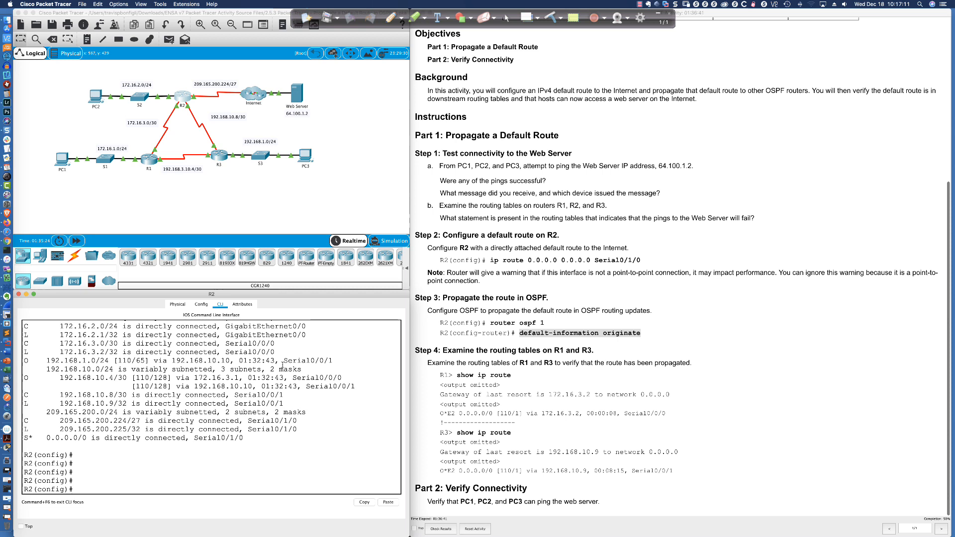
- Display R2's existing OSPF configuration with "do sh run | sec router ospf"
{"action": "type", "text": "router opsf"}
{"action": "key", "text": "BackSpace"}
{"action": "key", "text": "BackSpace"}
{"action": "key", "text": "BackSpace"}
{"action": "key", "text": "BackSpace"}
{"action": "key", "text": "BackSpace"}
{"action": "key", "text": "BackSpace"}
{"action": "key", "text": "BackSpace"}
{"action": "key", "text": "BackSpace"}
{"action": "key", "text": "BackSpace"}
{"action": "key", "text": "BackSpace"}
{"action": "type", "text": "s"}
{"action": "key", "text": "BackSpace"}
{"action": "type", "text": "do sh run | sec router ospf"}
{"action": "key", "text": "Return"}
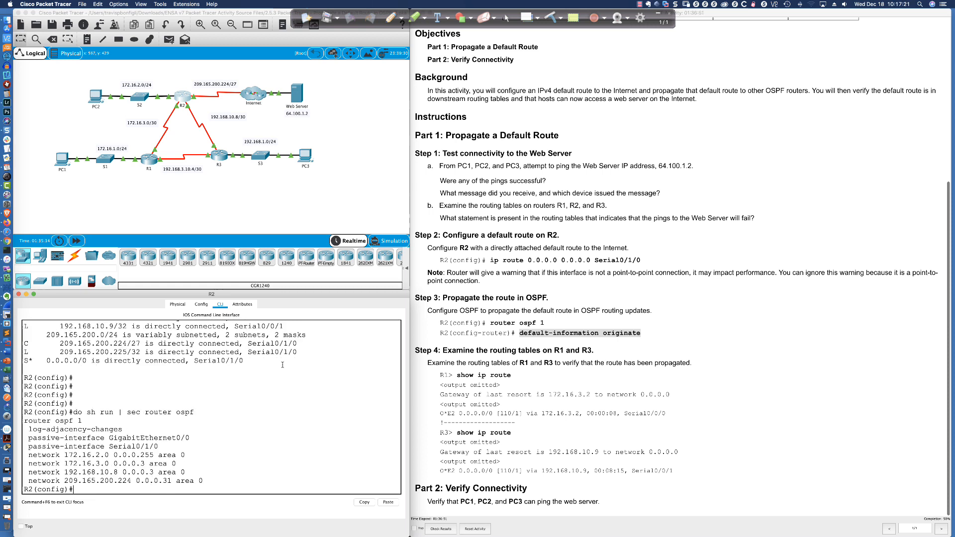
- Enter "router ospf 1" on R2 and propagate the default route with "default-information originate"
{"action": "type", "text": "router ospf 1"}
{"action": "key", "text": "Return"}
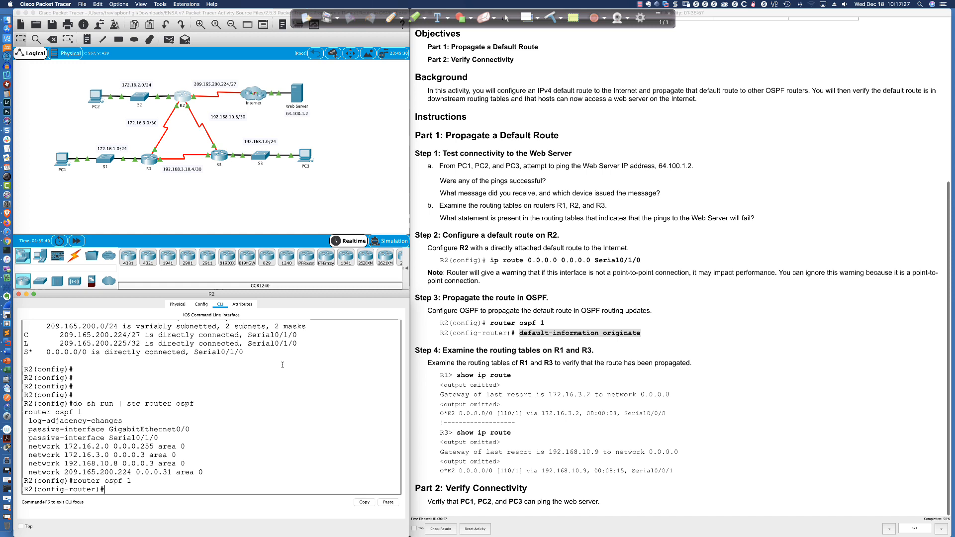
{"action": "type", "text": "default"}
{"action": "key", "text": "Tab"}
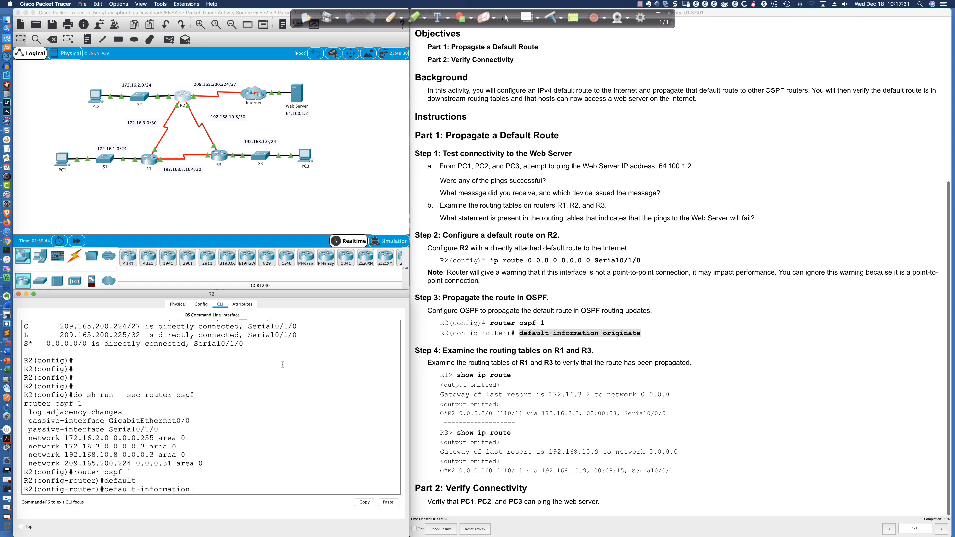
{"action": "type", "text": "orit"}
{"action": "key", "text": "Tab"}
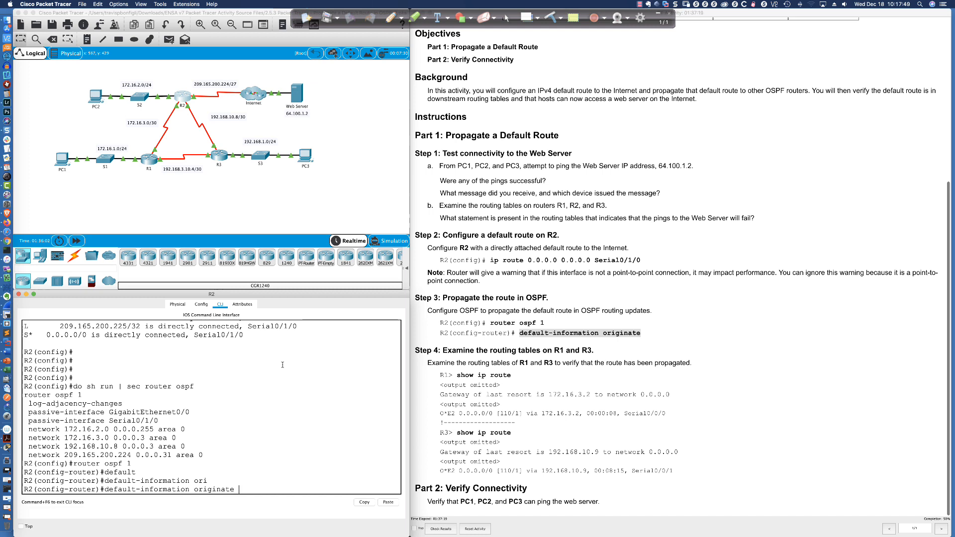
{"action": "key", "text": "Return"}
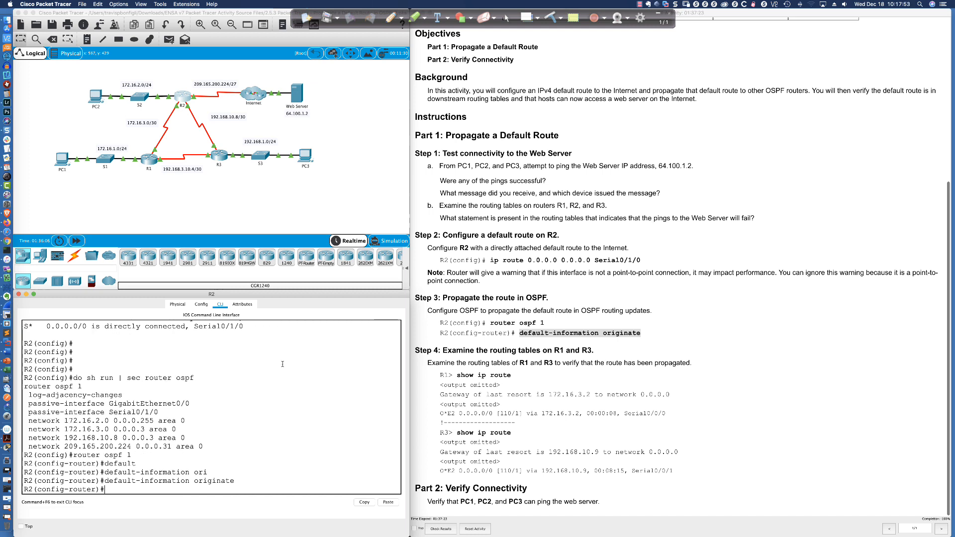
- Display R1's full routing table with "sh ip route" and highlight the gateway of last resort line
{"action": "left_click", "coordinate": [148, 160]}
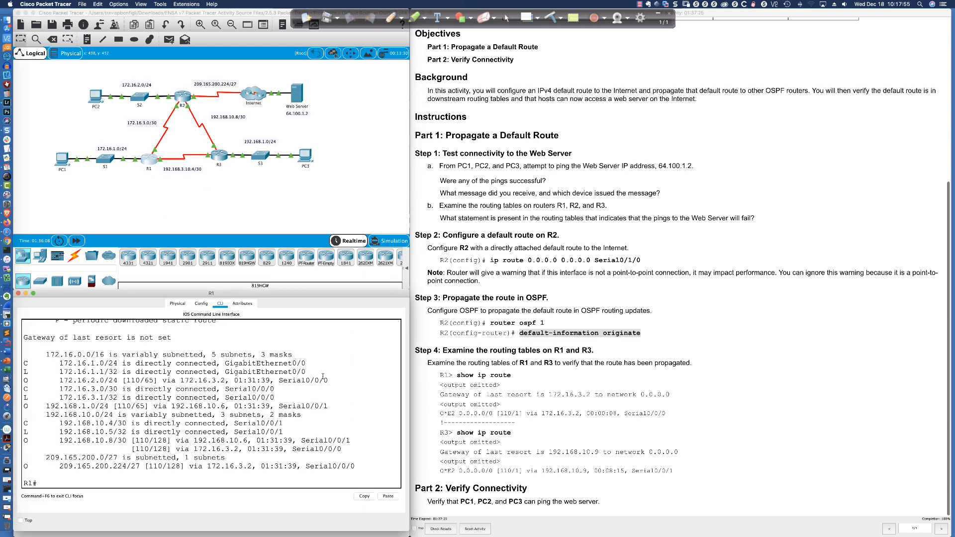
{"action": "type", "text": "sh ip route"}
{"action": "key", "text": "Return"}
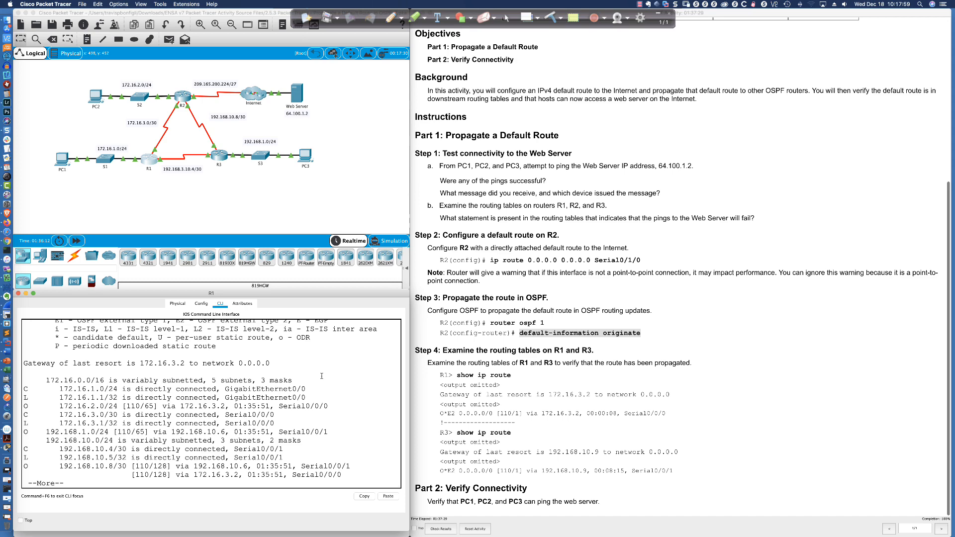
{"action": "key", "text": "space"}
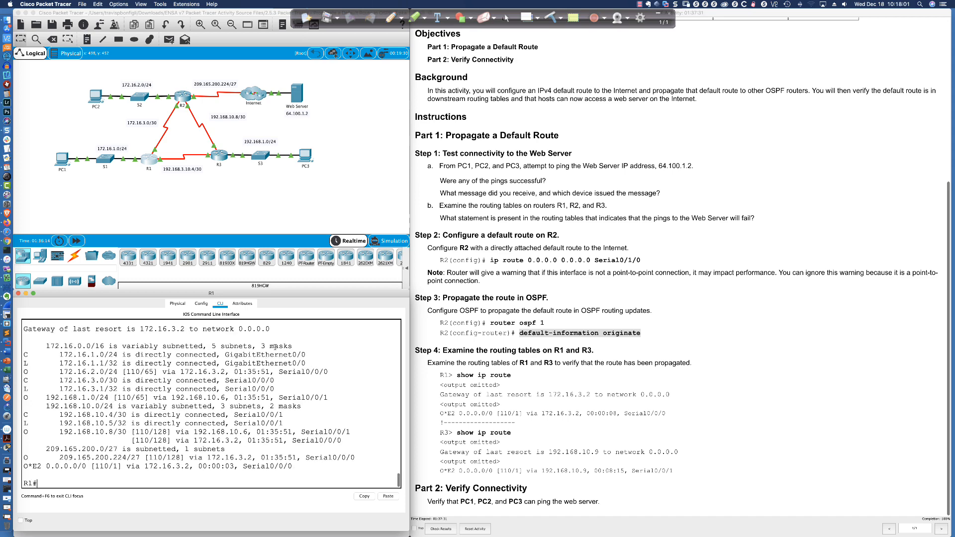
{"action": "left_click_drag", "start_coordinate": [270, 329], "coordinate": [56, 331]}
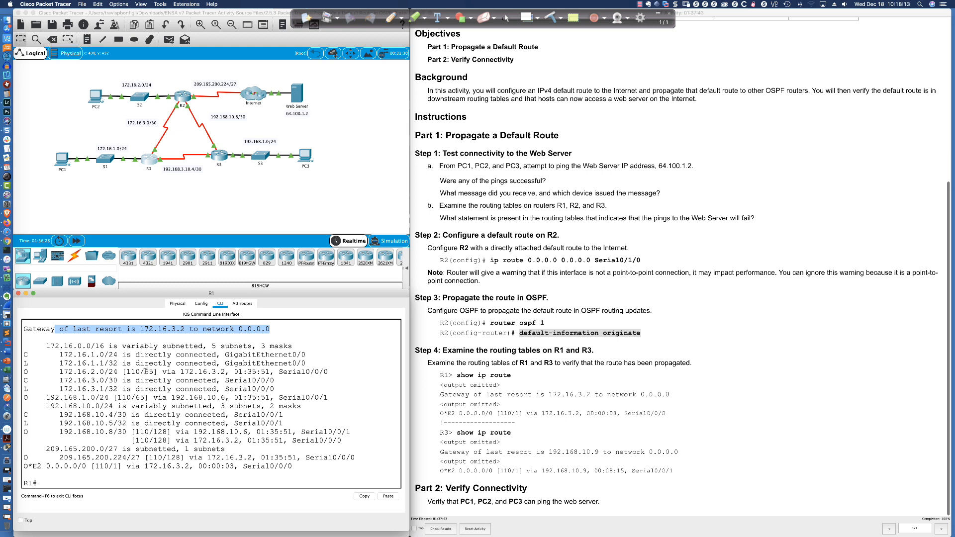
- Highlight the O*E2 0.0.0.0/0 entry in R1's routing table and the matching "E2 - OSPF external type 2" code in the legend
{"action": "left_click_drag", "start_coordinate": [24, 466], "coordinate": [88, 466]}
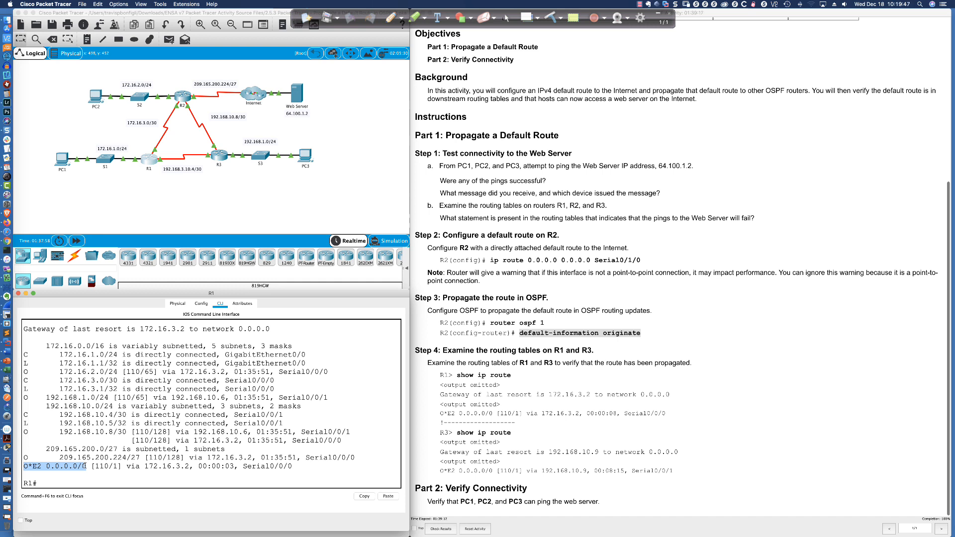
{"action": "left_click_drag", "start_coordinate": [23, 466], "coordinate": [40, 466]}
{"action": "scroll", "coordinate": [146, 439], "scroll_direction": "up", "scroll_amount": 5}
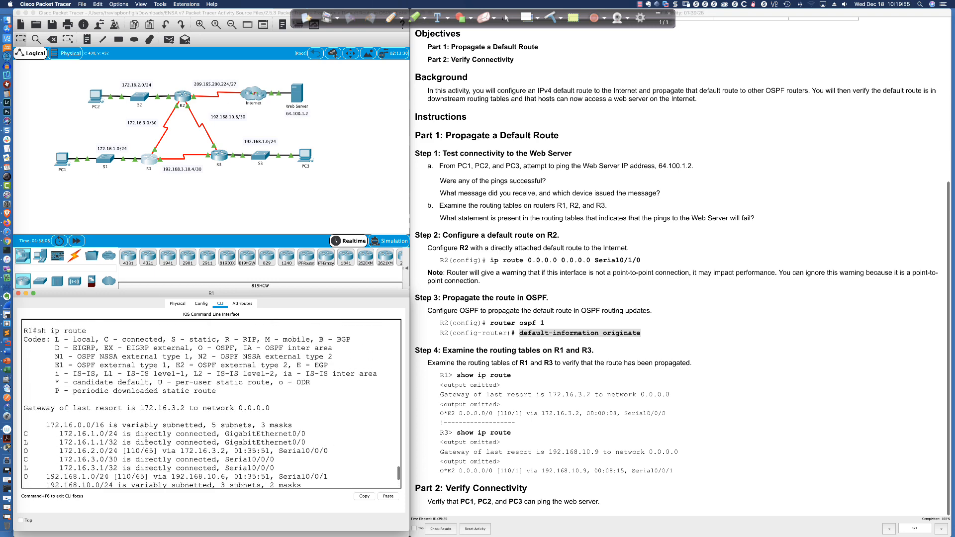
{"action": "left_click_drag", "start_coordinate": [176, 365], "coordinate": [285, 366]}
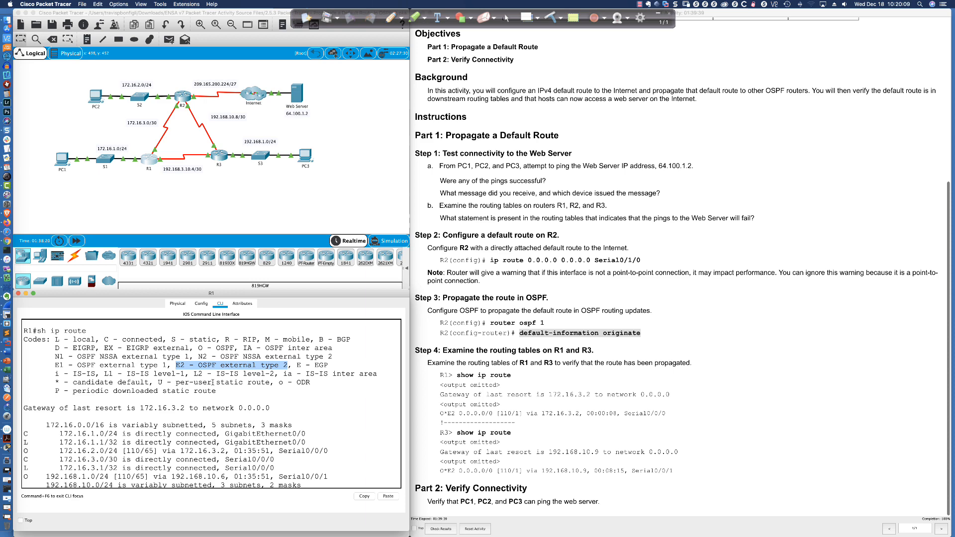
{"action": "scroll", "coordinate": [213, 382], "scroll_direction": "down", "scroll_amount": 5}
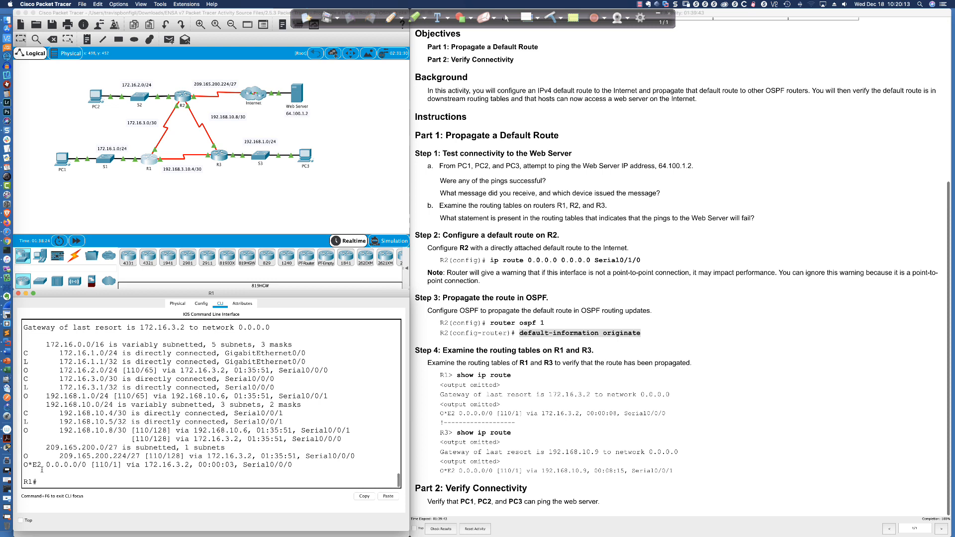
{"action": "left_click_drag", "start_coordinate": [24, 465], "coordinate": [91, 465]}
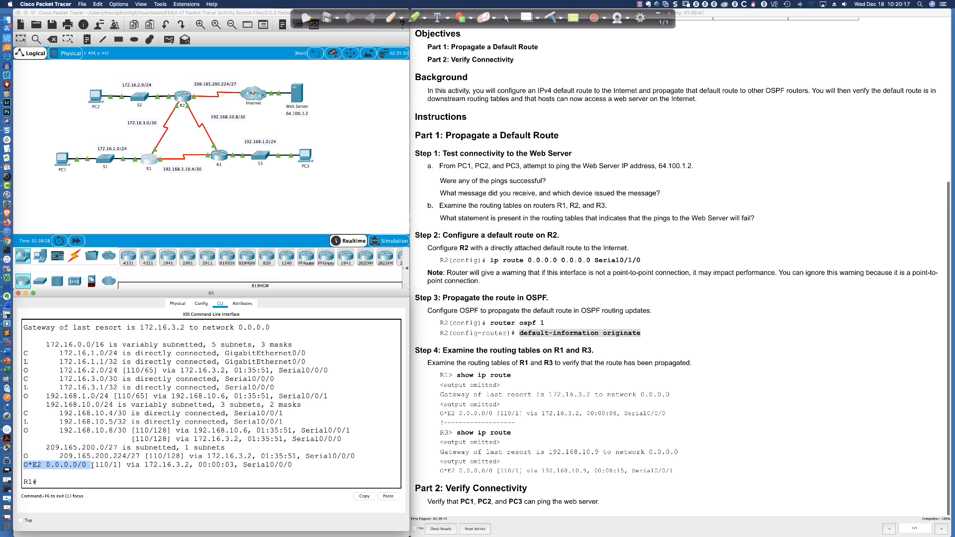
{"action": "left_click_drag", "start_coordinate": [92, 465], "coordinate": [87, 466]}
- Highlight the administrative distance and metric of R1's O*E2 default route, then clear the highlight in the Step 3 instructions
{"action": "double_click", "coordinate": [114, 465]}
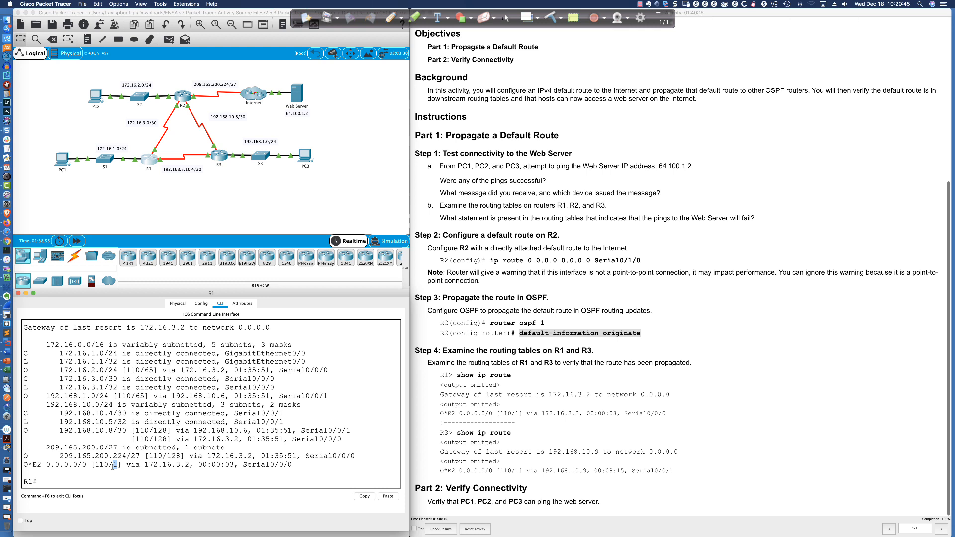
{"action": "left_click_drag", "start_coordinate": [94, 465], "coordinate": [108, 464]}
{"action": "left_click", "coordinate": [114, 466]}
{"action": "scroll", "coordinate": [756, 481], "scroll_direction": "down", "scroll_amount": 1}
{"action": "left_click", "coordinate": [521, 436]}
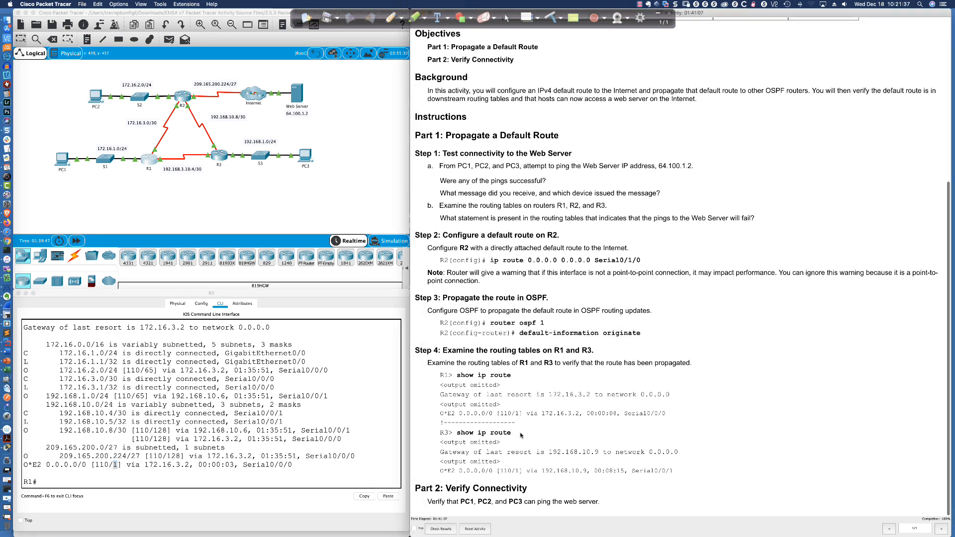
{"action": "left_click", "coordinate": [306, 465]}
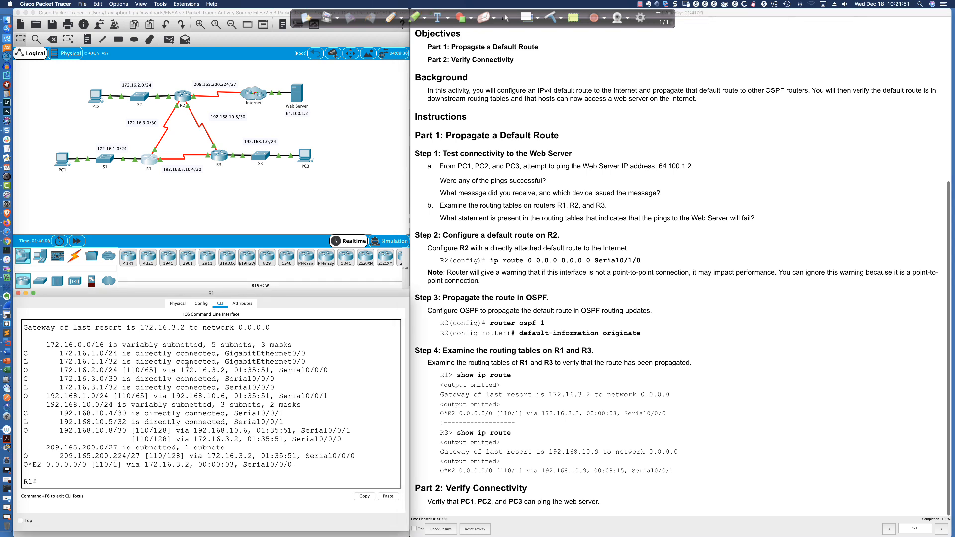
- Repeat the ping to the Web Server at 64.100.1.2 from PC1 and from PC3
{"action": "left_click", "coordinate": [61, 161]}
{"action": "key", "text": "Up"}
{"action": "key", "text": "Return"}
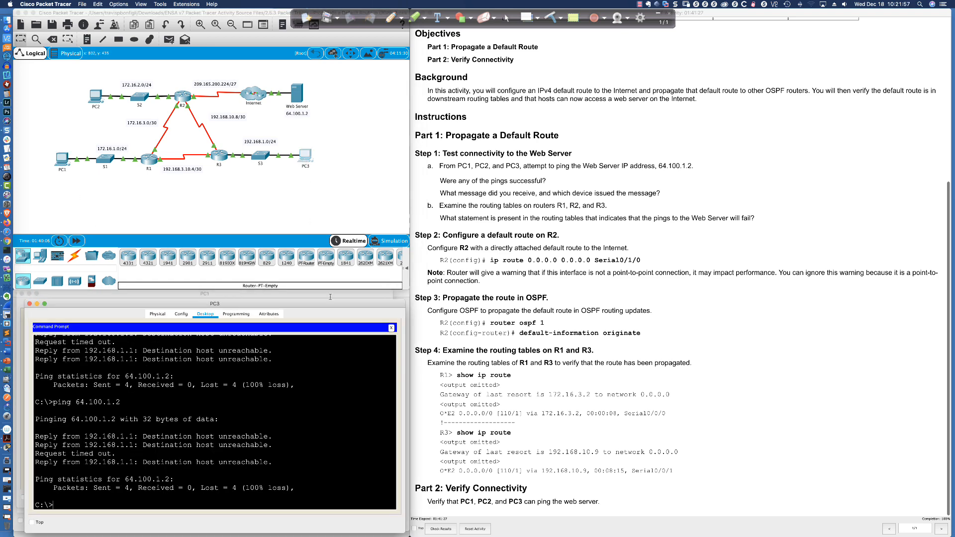
{"action": "key", "text": "Up"}
{"action": "key", "text": "Return"}
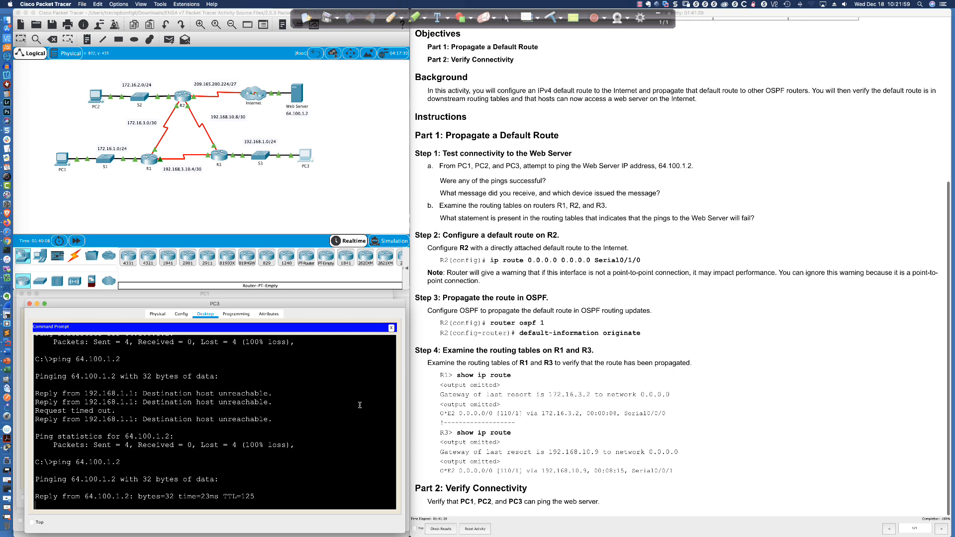
- Display R3's current routing table in full and highlight its gateway of last resort and O*E2 default route
{"action": "left_click", "coordinate": [220, 157]}
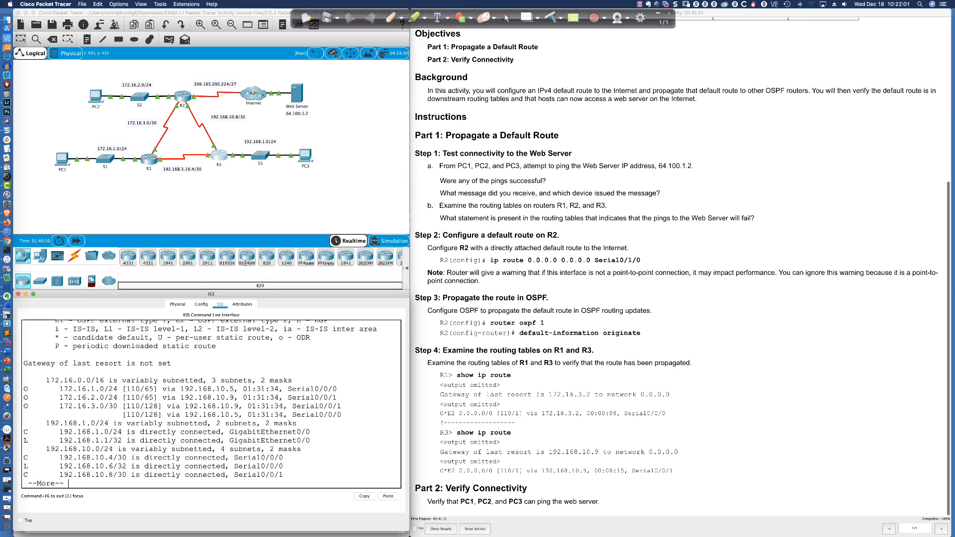
{"action": "key", "text": "ctrl+c"}
{"action": "key", "text": "Up"}
{"action": "key", "text": "Return"}
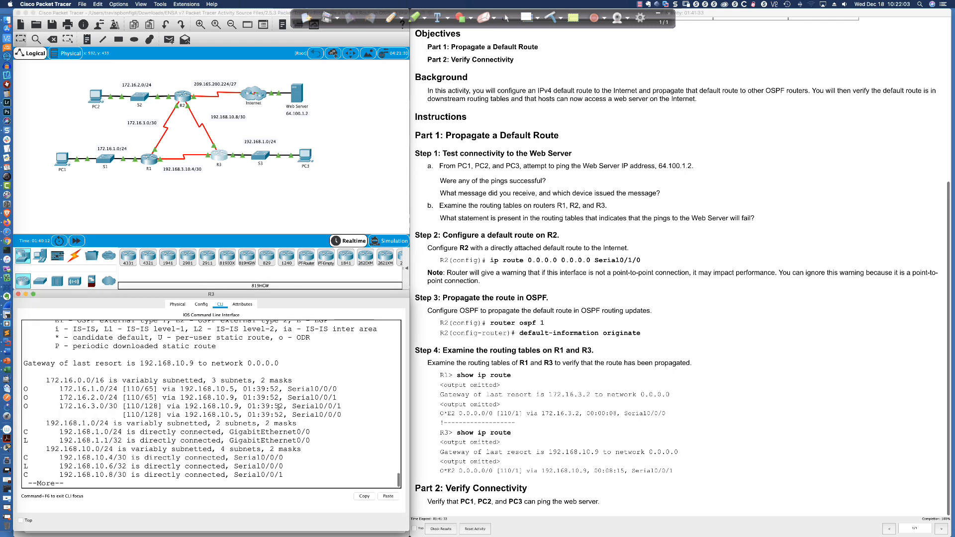
{"action": "left_click_drag", "start_coordinate": [280, 364], "coordinate": [138, 364]}
{"action": "key", "text": "space"}
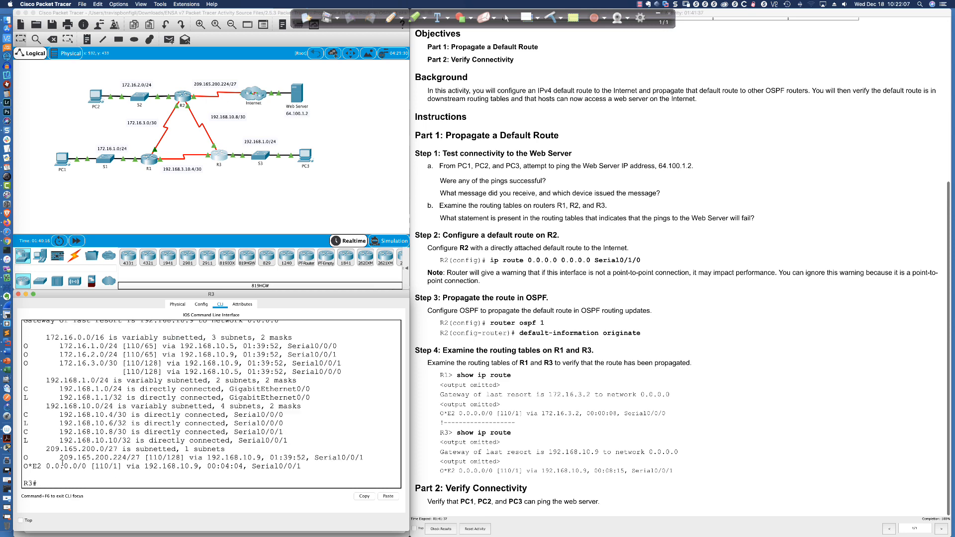
{"action": "left_click_drag", "start_coordinate": [24, 466], "coordinate": [197, 466]}
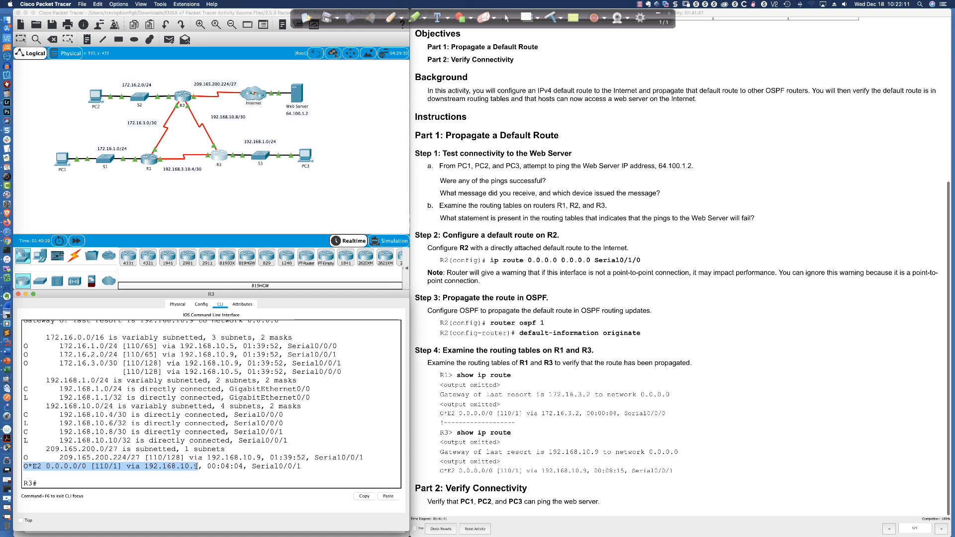
- Switch to SecureCRT, open a black drawing board and sketch R1 linked to R2, with "I" and a 64.x.x.x loopback at R1
{"action": "key", "text": "super+Tab"}
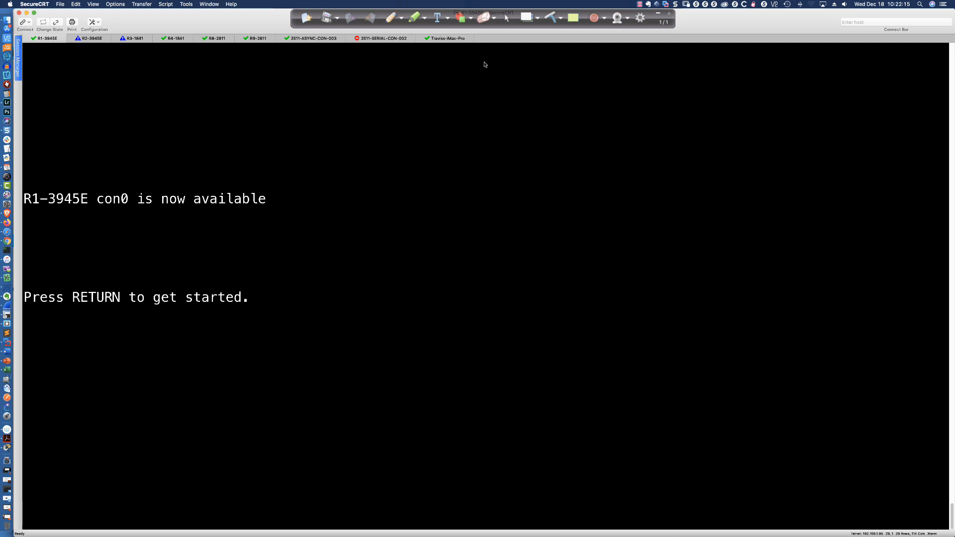
{"action": "left_click", "coordinate": [528, 21]}
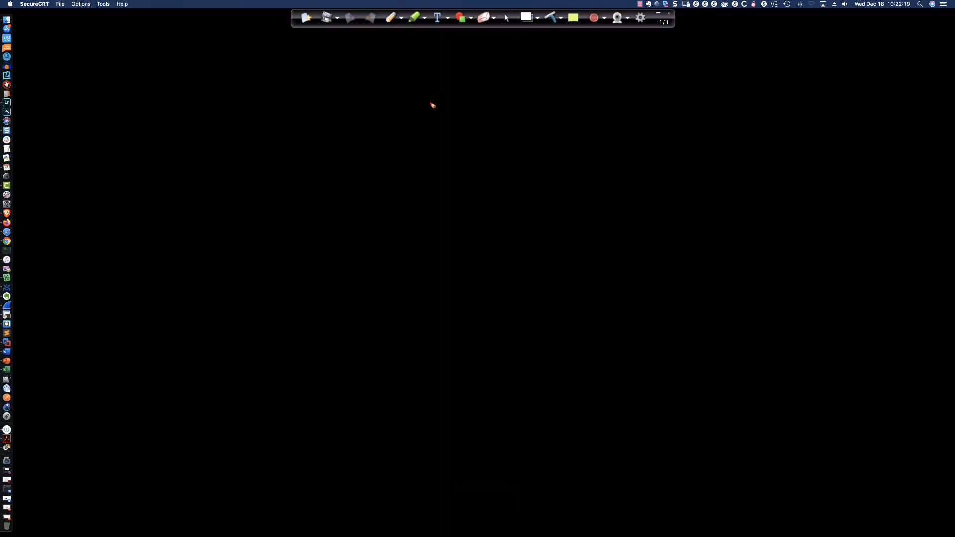
{"action": "mouse_move", "coordinate": [239, 146]}
{"action": "left_mouse_down"}
{"action": "mouse_move", "coordinate": [237, 184]}
{"action": "mouse_move", "coordinate": [237, 146]}
{"action": "mouse_move", "coordinate": [257, 169]}
{"action": "mouse_move", "coordinate": [405, 169]}
{"action": "mouse_move", "coordinate": [406, 177]}
{"action": "mouse_move", "coordinate": [436, 147]}
{"action": "mouse_move", "coordinate": [422, 178]}
{"action": "mouse_move", "coordinate": [452, 167]}
{"action": "left_mouse_up"}
{"action": "mouse_move", "coordinate": [225, 93]}
{"action": "left_mouse_down"}
{"action": "mouse_move", "coordinate": [229, 119]}
{"action": "mouse_move", "coordinate": [226, 91]}
{"action": "mouse_move", "coordinate": [235, 116]}
{"action": "mouse_move", "coordinate": [251, 112]}
{"action": "left_mouse_up"}
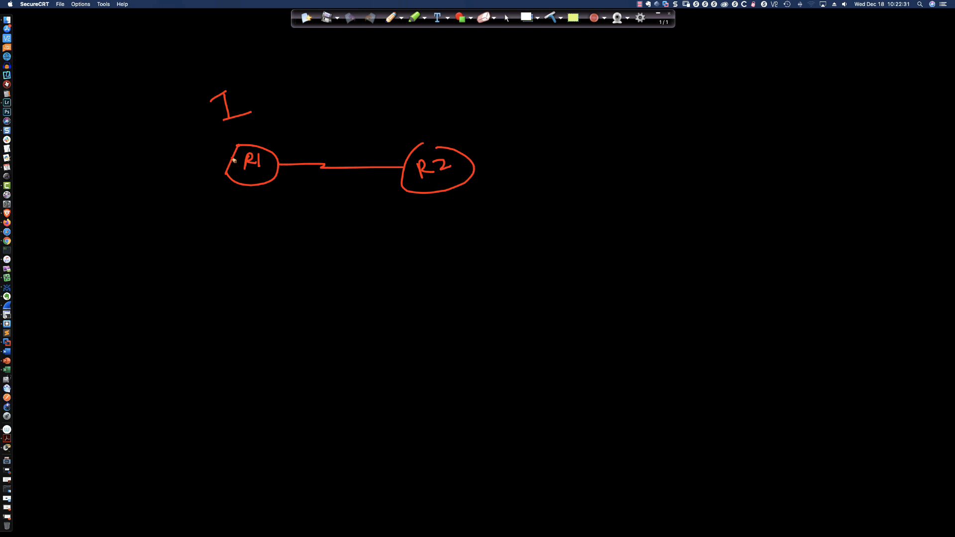
{"action": "mouse_move", "coordinate": [234, 160]}
{"action": "left_mouse_down"}
{"action": "mouse_move", "coordinate": [216, 143]}
{"action": "mouse_move", "coordinate": [176, 150]}
{"action": "mouse_move", "coordinate": [197, 134]}
{"action": "left_mouse_up"}
{"action": "left_click", "coordinate": [187, 138]}
{"action": "mouse_move", "coordinate": [197, 129]}
{"action": "left_mouse_down"}
{"action": "mouse_move", "coordinate": [191, 136]}
{"action": "mouse_move", "coordinate": [213, 124]}
{"action": "left_mouse_up"}
{"action": "left_click", "coordinate": [198, 132]}
{"action": "left_click", "coordinate": [212, 129]}
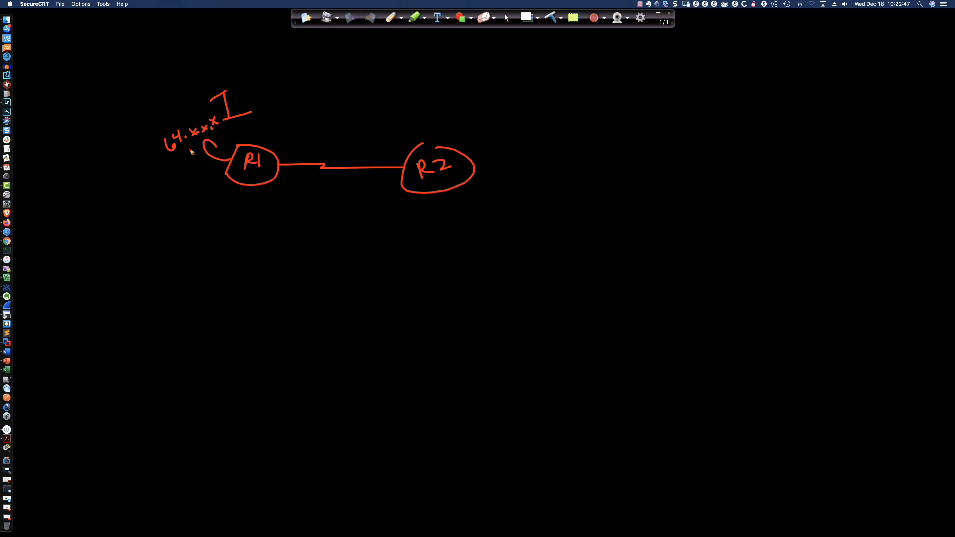
- Label the R1–R2 link "209" and sketch a switch "SW" linked to R2, with routers R3 and R8 branching from it
{"action": "mouse_move", "coordinate": [306, 141]}
{"action": "left_mouse_down"}
{"action": "mouse_move", "coordinate": [308, 151]}
{"action": "mouse_move", "coordinate": [317, 142]}
{"action": "mouse_move", "coordinate": [332, 151]}
{"action": "left_mouse_up"}
{"action": "left_click_drag", "start_coordinate": [437, 148], "coordinate": [426, 144]}
{"action": "mouse_move", "coordinate": [477, 171]}
{"action": "left_mouse_down"}
{"action": "mouse_move", "coordinate": [549, 170]}
{"action": "mouse_move", "coordinate": [600, 200]}
{"action": "mouse_move", "coordinate": [555, 143]}
{"action": "mouse_move", "coordinate": [575, 175]}
{"action": "mouse_move", "coordinate": [631, 113]}
{"action": "mouse_move", "coordinate": [655, 134]}
{"action": "mouse_move", "coordinate": [639, 98]}
{"action": "mouse_move", "coordinate": [643, 122]}
{"action": "mouse_move", "coordinate": [662, 116]}
{"action": "mouse_move", "coordinate": [650, 121]}
{"action": "left_mouse_up"}
{"action": "left_click_drag", "start_coordinate": [596, 195], "coordinate": [638, 212]}
{"action": "mouse_move", "coordinate": [638, 211]}
{"action": "left_mouse_down"}
{"action": "mouse_move", "coordinate": [652, 237]}
{"action": "mouse_move", "coordinate": [640, 210]}
{"action": "mouse_move", "coordinate": [655, 234]}
{"action": "mouse_move", "coordinate": [653, 227]}
{"action": "mouse_move", "coordinate": [681, 228]}
{"action": "mouse_move", "coordinate": [659, 230]}
{"action": "left_mouse_up"}
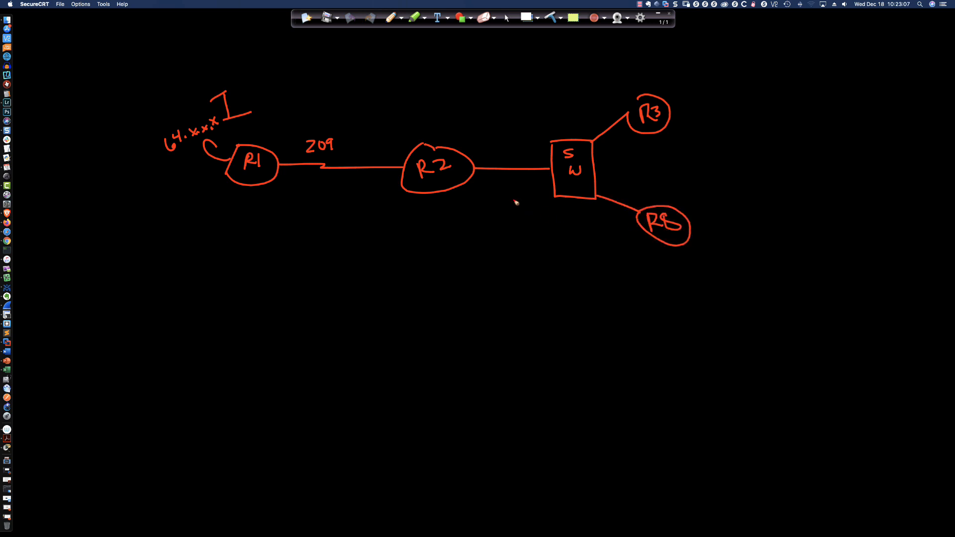
- Enclose R2, the switch, R3 and R8 in a cloud marked "A", label R1 "SP" and complete the link label as 209.x.x.x
{"action": "mouse_move", "coordinate": [479, 64]}
{"action": "left_mouse_down"}
{"action": "mouse_move", "coordinate": [409, 84]}
{"action": "mouse_move", "coordinate": [383, 140]}
{"action": "mouse_move", "coordinate": [448, 276]}
{"action": "mouse_move", "coordinate": [777, 252]}
{"action": "mouse_move", "coordinate": [671, 59]}
{"action": "mouse_move", "coordinate": [479, 63]}
{"action": "left_mouse_up"}
{"action": "mouse_move", "coordinate": [547, 254]}
{"action": "left_mouse_down"}
{"action": "mouse_move", "coordinate": [562, 252]}
{"action": "mouse_move", "coordinate": [560, 242]}
{"action": "left_mouse_up"}
{"action": "mouse_move", "coordinate": [273, 192]}
{"action": "left_mouse_down"}
{"action": "mouse_move", "coordinate": [263, 204]}
{"action": "mouse_move", "coordinate": [288, 194]}
{"action": "mouse_move", "coordinate": [283, 200]}
{"action": "left_mouse_up"}
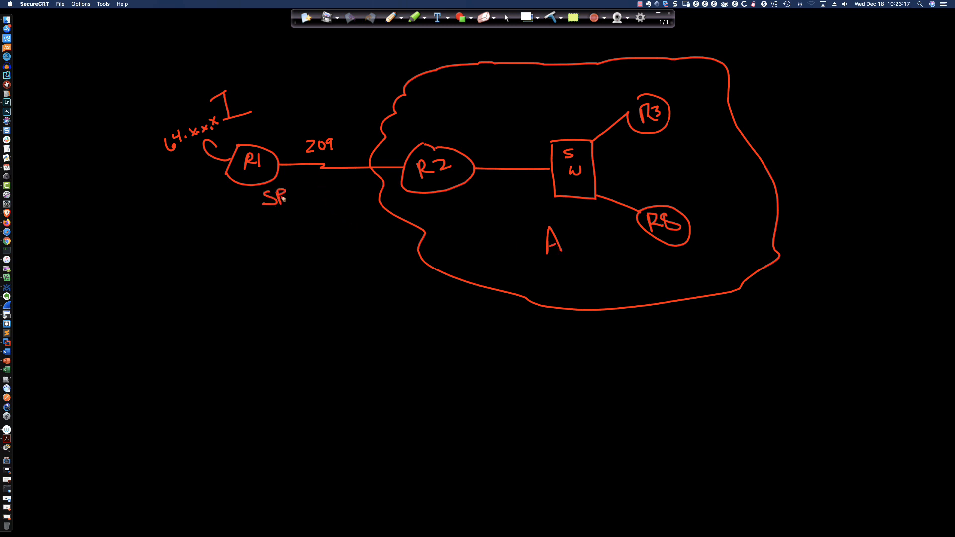
{"action": "left_click_drag", "start_coordinate": [341, 149], "coordinate": [385, 134]}
{"action": "left_click_drag", "start_coordinate": [379, 135], "coordinate": [385, 143]}
- Add a stub network to R3 and R8, then draw an arrow into R2 and two arrows going out of it
{"action": "mouse_move", "coordinate": [670, 105]}
{"action": "left_mouse_down"}
{"action": "mouse_move", "coordinate": [695, 88]}
{"action": "mouse_move", "coordinate": [702, 99]}
{"action": "left_mouse_up"}
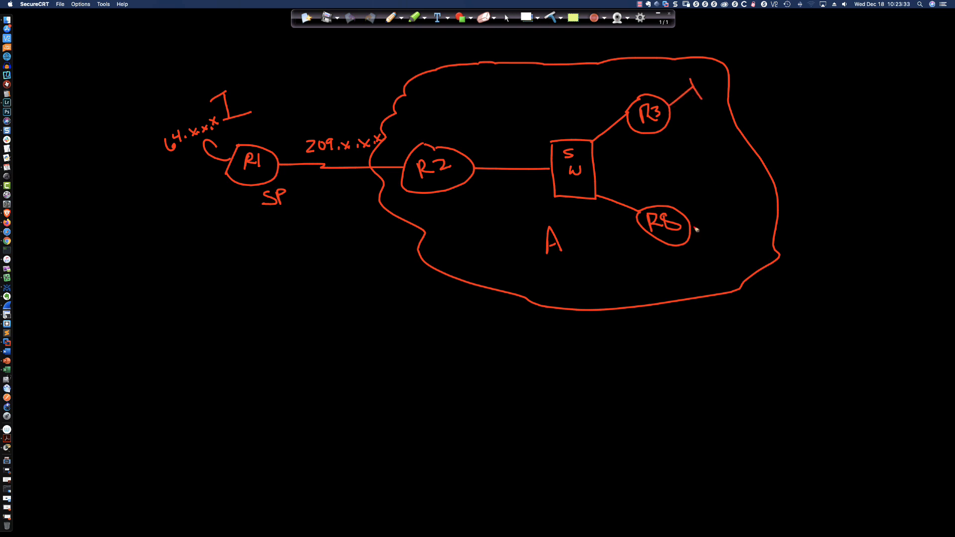
{"action": "mouse_move", "coordinate": [693, 228]}
{"action": "left_mouse_down"}
{"action": "mouse_move", "coordinate": [732, 212]}
{"action": "mouse_move", "coordinate": [735, 224]}
{"action": "left_mouse_up"}
{"action": "left_click_drag", "start_coordinate": [448, 149], "coordinate": [426, 146]}
{"action": "left_click_drag", "start_coordinate": [442, 109], "coordinate": [444, 135]}
{"action": "left_click_drag", "start_coordinate": [457, 156], "coordinate": [491, 123]}
{"action": "left_click_drag", "start_coordinate": [463, 174], "coordinate": [506, 200]}
{"action": "left_click_drag", "start_coordinate": [503, 190], "coordinate": [512, 196]}
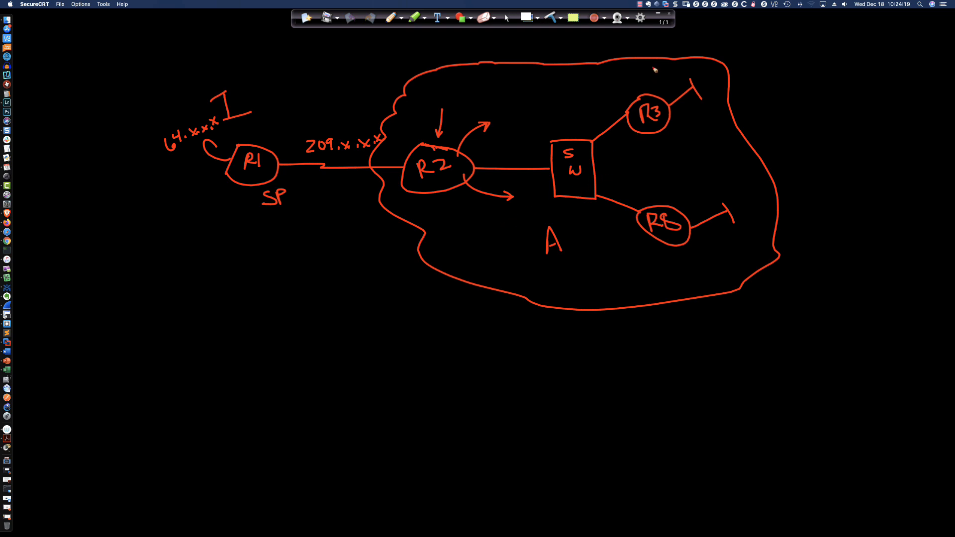
- Draw marks above R3 and R8 on the sketch, then switch the drawing board back to transparent
{"action": "left_click_drag", "start_coordinate": [646, 74], "coordinate": [647, 83]}
{"action": "mouse_move", "coordinate": [688, 181]}
{"action": "left_mouse_down"}
{"action": "mouse_move", "coordinate": [677, 200]}
{"action": "mouse_move", "coordinate": [687, 201]}
{"action": "left_mouse_up"}
{"action": "left_click", "coordinate": [507, 18]}
{"action": "left_click", "coordinate": [526, 17]}
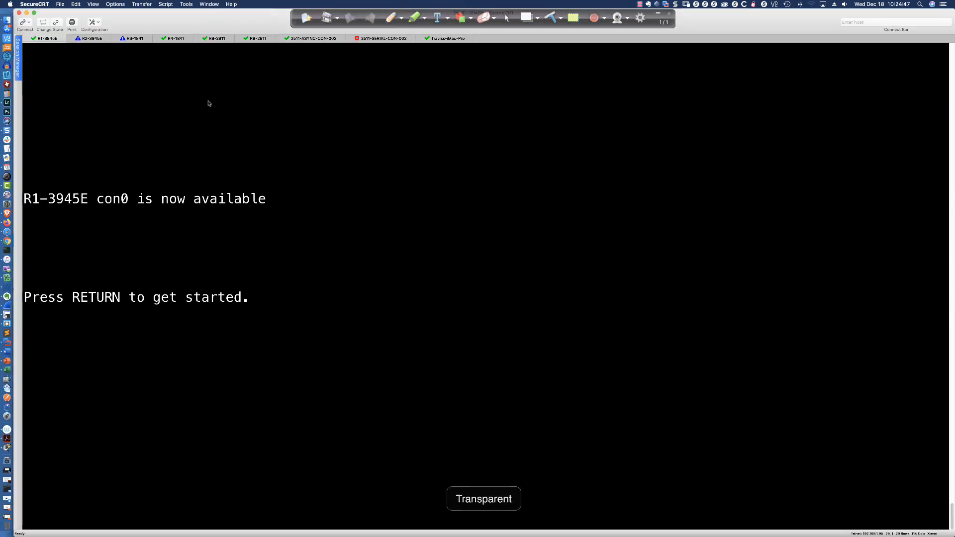
- Enter privileged mode on R1-3945E, list its interfaces with "sh ip int bri" and highlight the Serial0/0/0 address
{"action": "key", "text": "Return"}
{"action": "key", "text": "Return"}
{"action": "key", "text": "Return"}
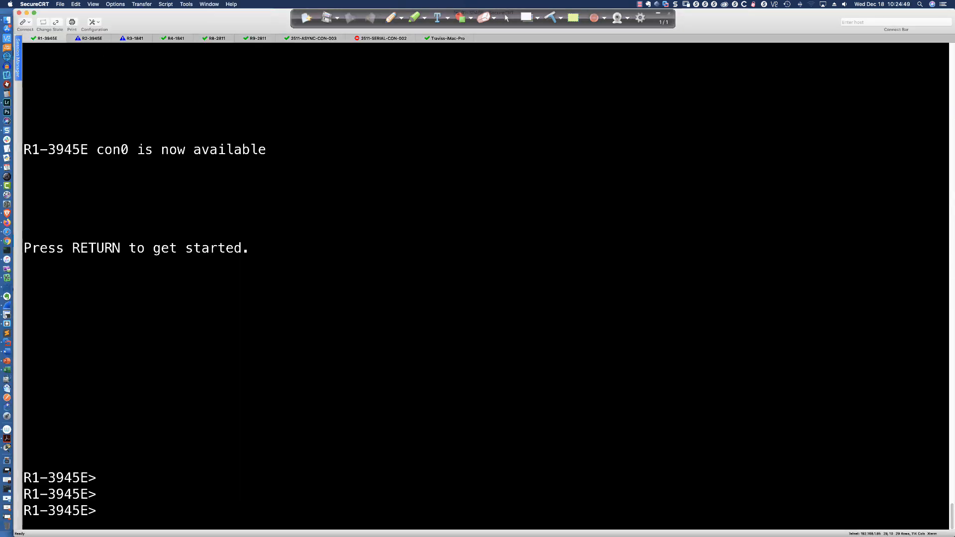
{"action": "type", "text": "en"}
{"action": "key", "text": "Return"}
{"action": "type", "text": "sh ip"}
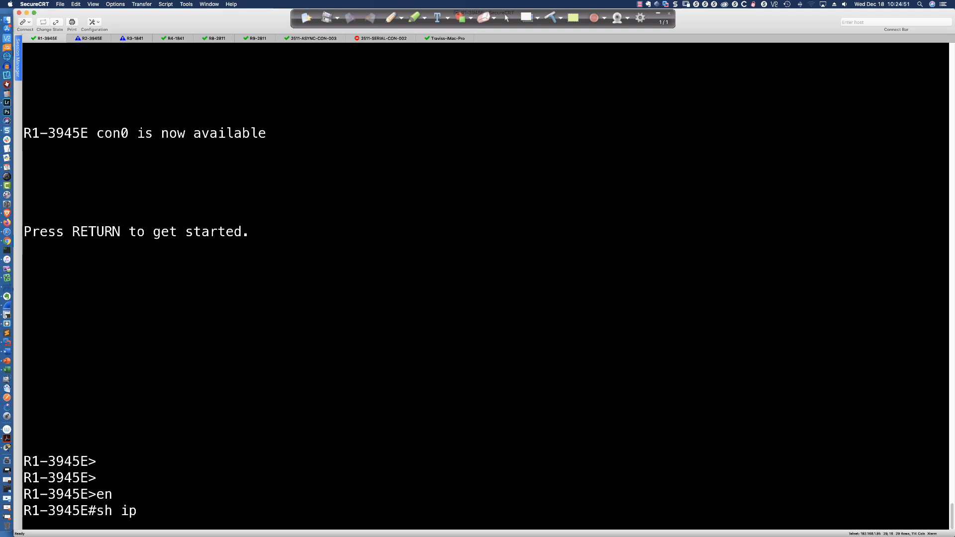
{"action": "type", "text": " int bri"}
{"action": "key", "text": "Return"}
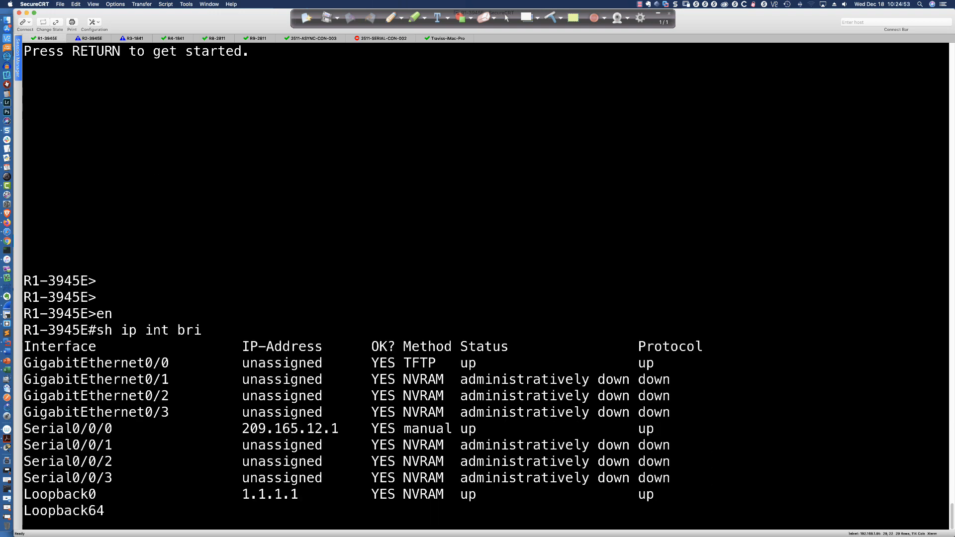
{"action": "left_click_drag", "start_coordinate": [237, 412], "coordinate": [349, 414]}
{"action": "left_click", "coordinate": [369, 270]}
- Ping R2's serial address 209.165.12.2 from R1-3945E
{"action": "type", "text": "ping"}
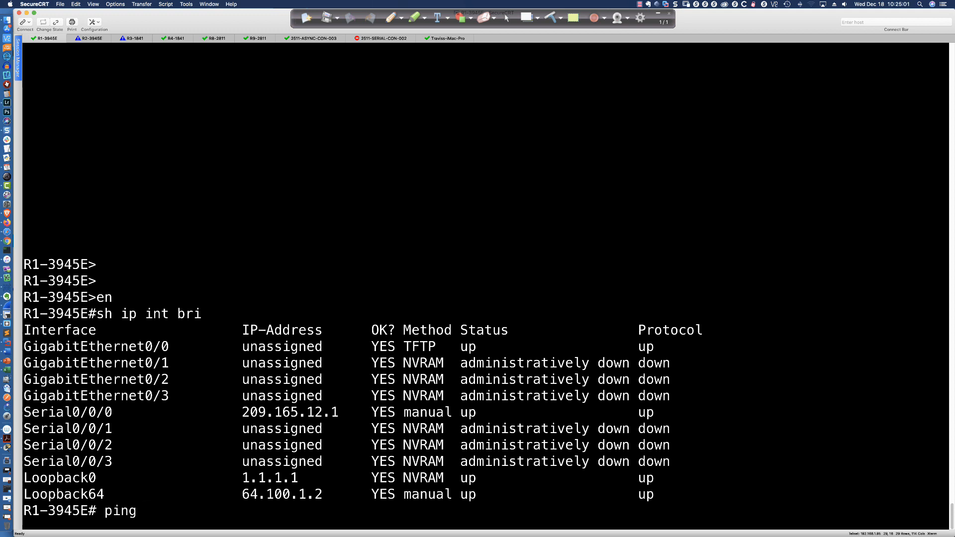
{"action": "type", "text": "209.165.12.2"}
{"action": "key", "text": "Return"}
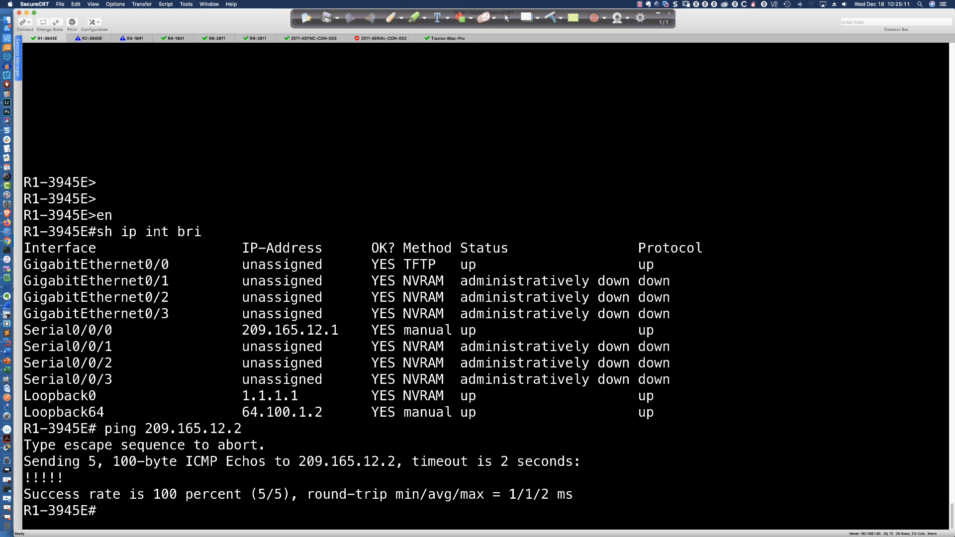
- Highlight the Loopback64 address on R1-3945E, then switch to Packet Tracer and show the lab's addressing table
{"action": "left_click_drag", "start_coordinate": [317, 412], "coordinate": [242, 412]}
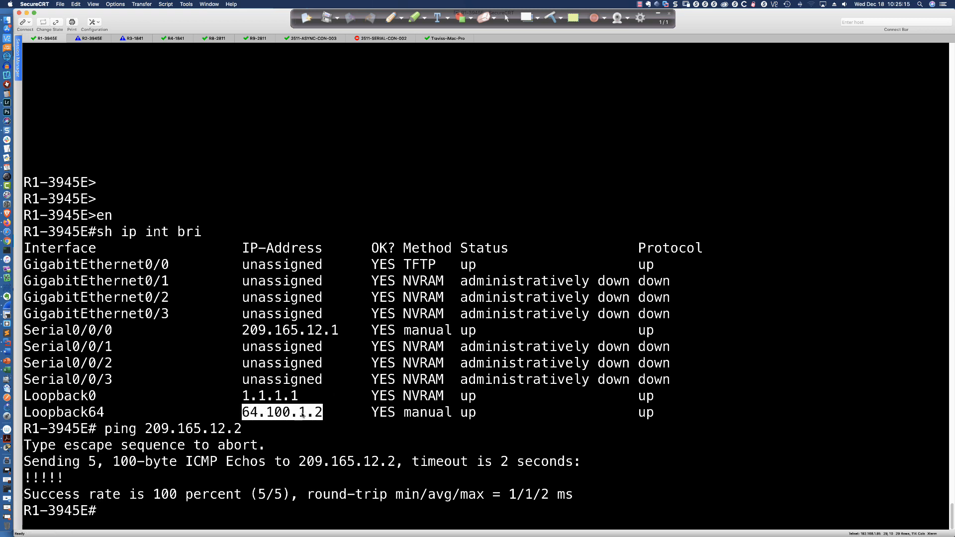
{"action": "key", "text": "super+Tab"}
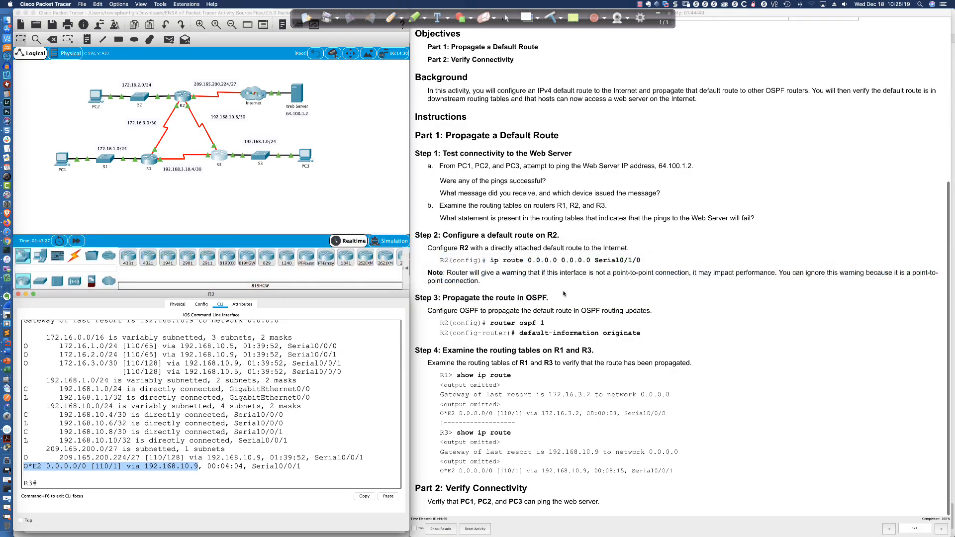
{"action": "scroll", "coordinate": [578, 212], "scroll_direction": "up", "scroll_amount": 5}
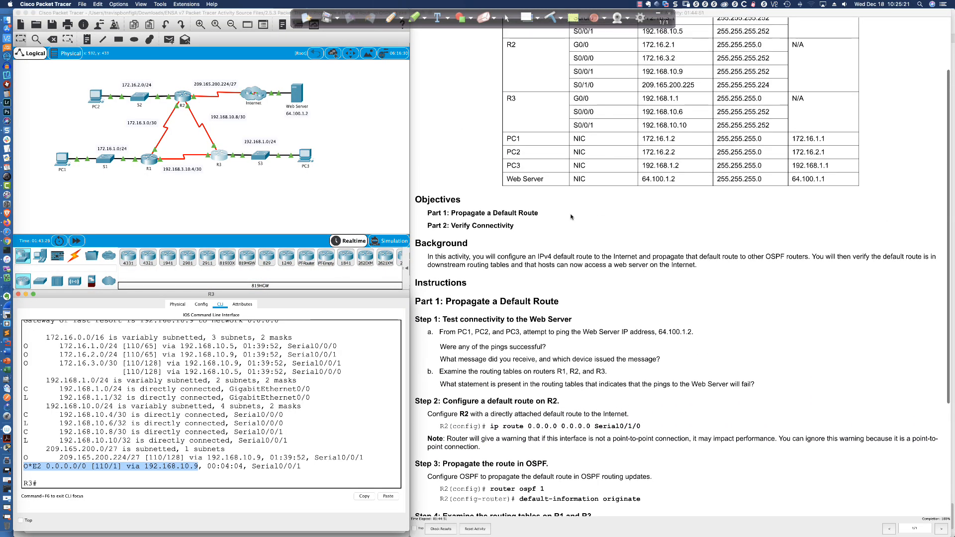
- Switch back to SecureCRT and highlight the Loopback64 address on R1-3945E again
{"action": "scroll", "coordinate": [571, 217], "scroll_direction": "down", "scroll_amount": 5}
{"action": "key", "text": "super+Tab"}
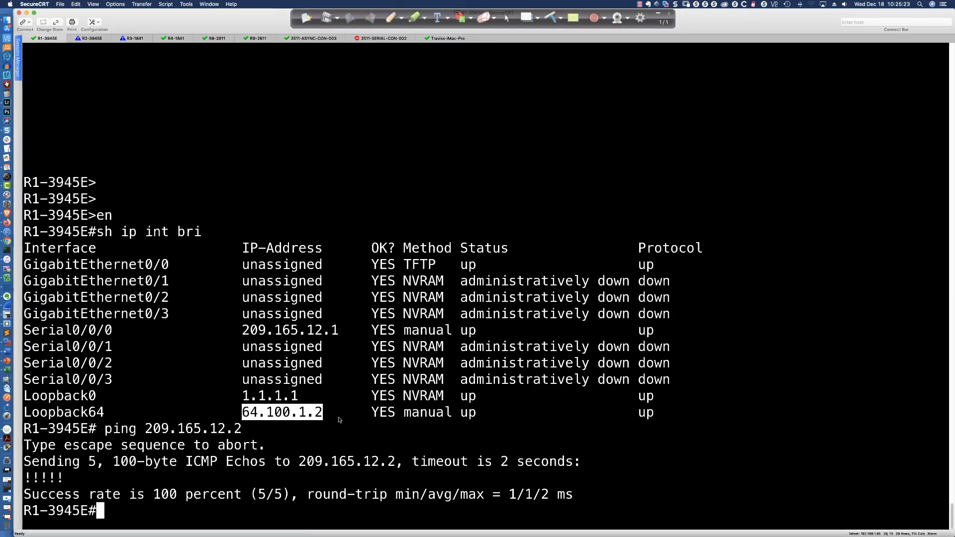
{"action": "left_click", "coordinate": [319, 412]}
{"action": "left_click_drag", "start_coordinate": [235, 413], "coordinate": [324, 412]}
- Open the R2-3945E session, enter global configuration mode and list its OSPF configuration with "do sh run | sec router ospf"
{"action": "left_click", "coordinate": [80, 42]}
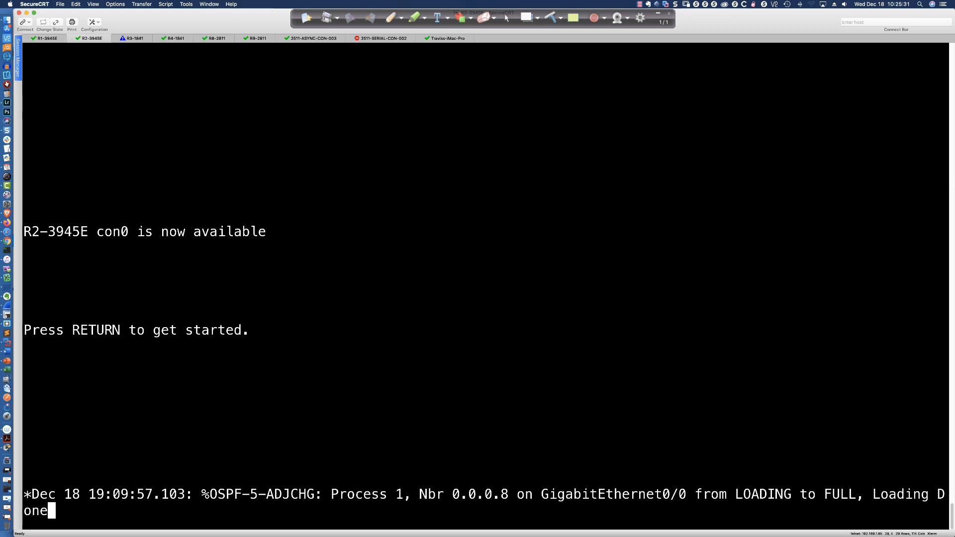
{"action": "key", "text": "Return"}
{"action": "type", "text": "en"}
{"action": "key", "text": "Return"}
{"action": "type", "text": "conf t"}
{"action": "key", "text": "Return"}
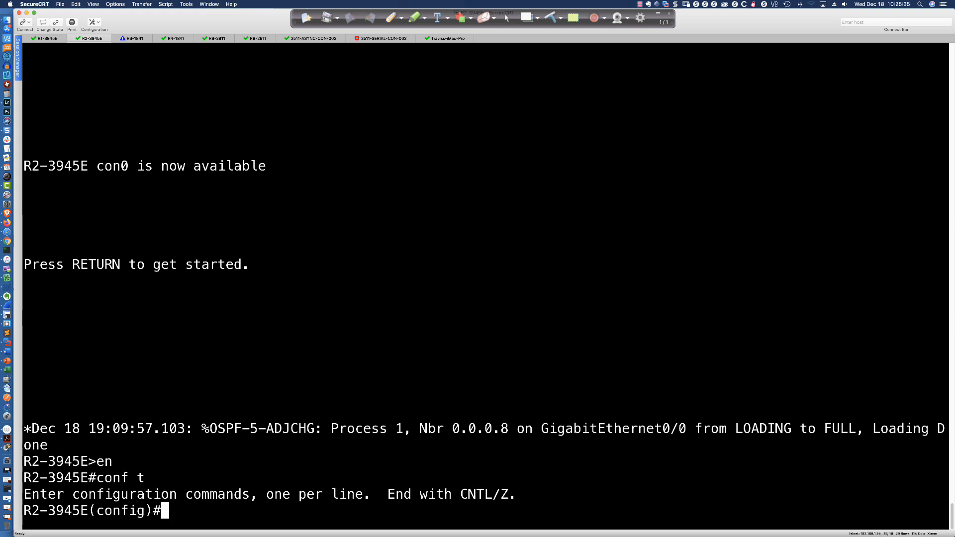
{"action": "type", "text": "do sh run | sec router ospf"}
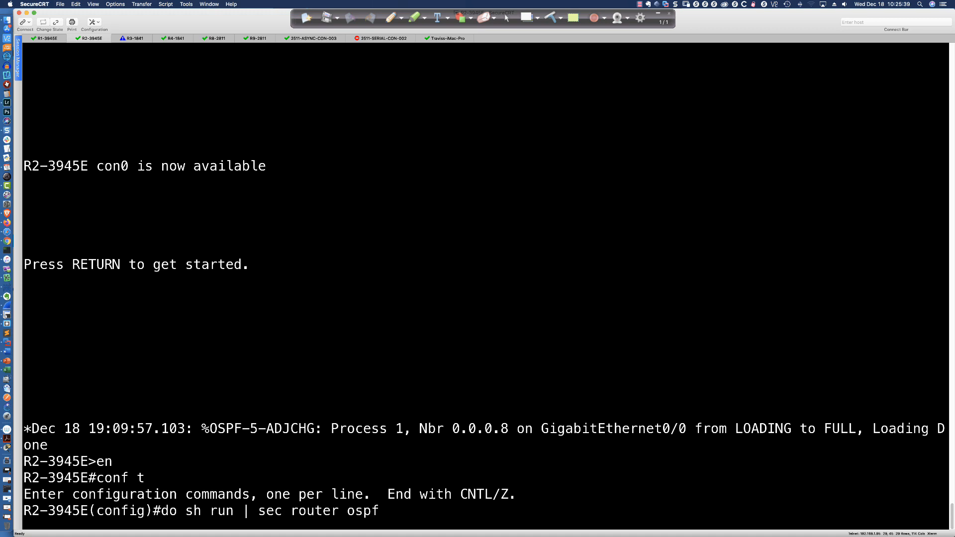
{"action": "key", "text": "Return"}
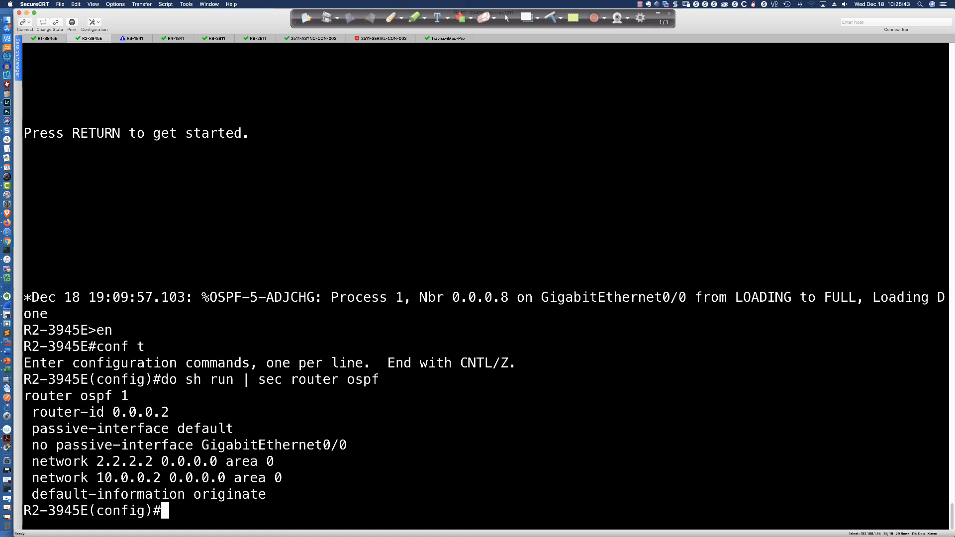
- Remove default route origination from OSPF process 1 on R2-3945E with "no default-information originate"
{"action": "type", "text": "route"}
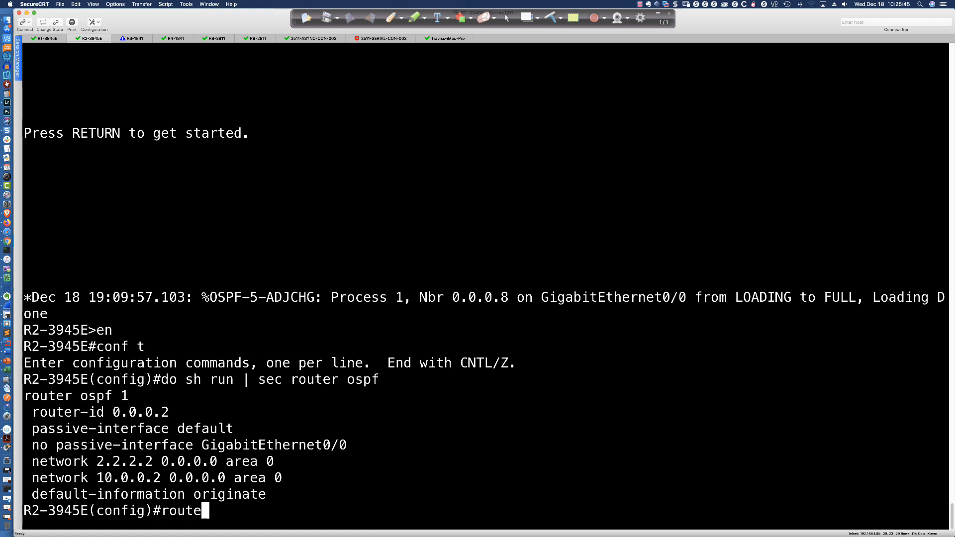
{"action": "type", "text": "r osfp 1"}
{"action": "key", "text": "Return"}
{"action": "type", "text": "router ospf 1"}
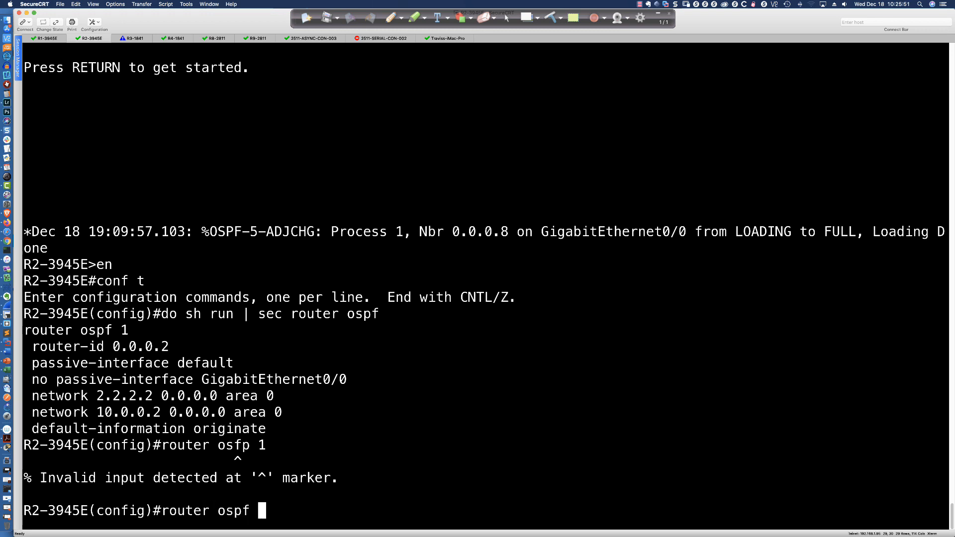
{"action": "key", "text": "Return"}
{"action": "type", "text": "no def"}
{"action": "key", "text": "Tab"}
{"action": "type", "text": "in"}
{"action": "key", "text": "Tab"}
{"action": "type", "text": "or"}
{"action": "key", "text": "Tab"}
{"action": "key", "text": "Return"}
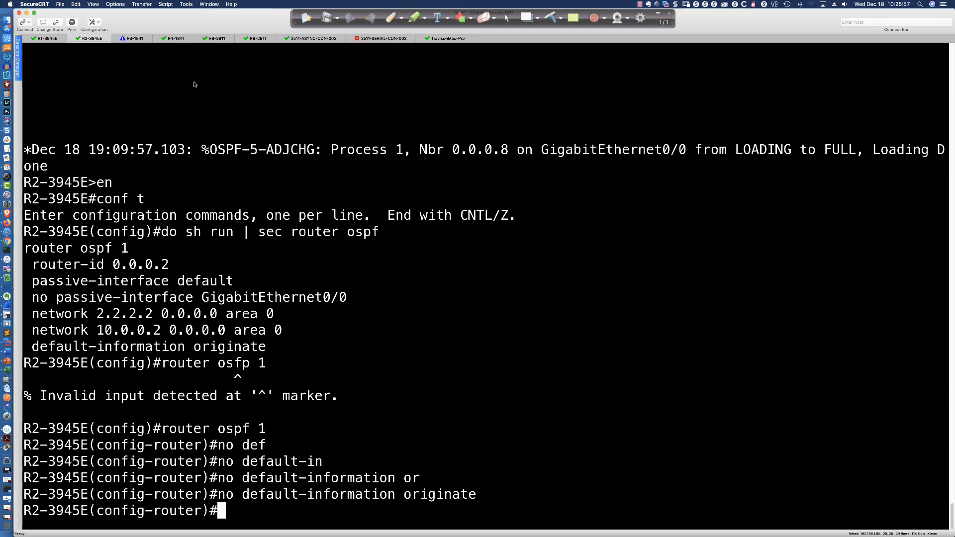
- Open the R3-2911 session, enter privileged mode, list its interfaces with "sh ip int bri" and highlight the Loopback192 entry
{"action": "left_click", "coordinate": [135, 39]}
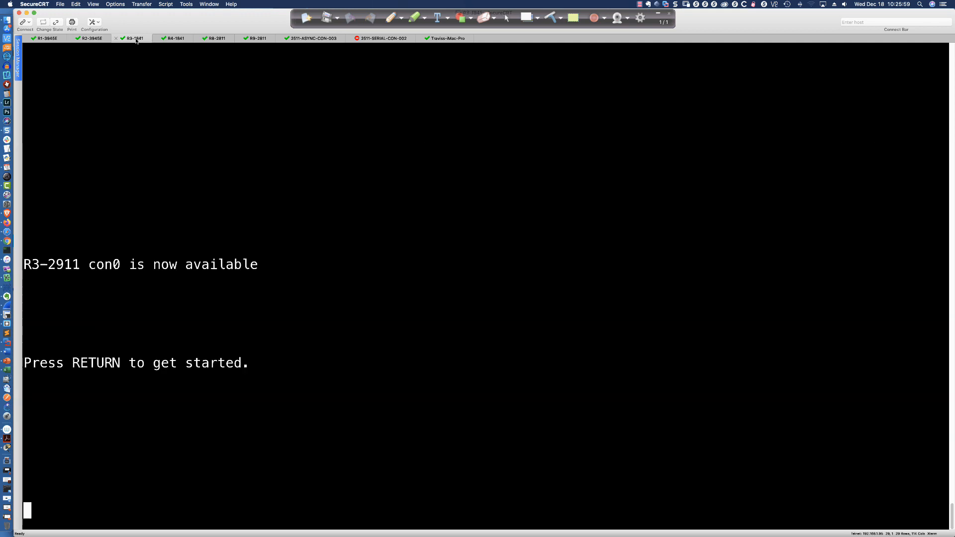
{"action": "key", "text": "Return"}
{"action": "key", "text": "Return"}
{"action": "key", "text": "Return"}
{"action": "key", "text": "Return"}
{"action": "type", "text": "en"}
{"action": "key", "text": "Return"}
{"action": "type", "text": "sh ip int bri"}
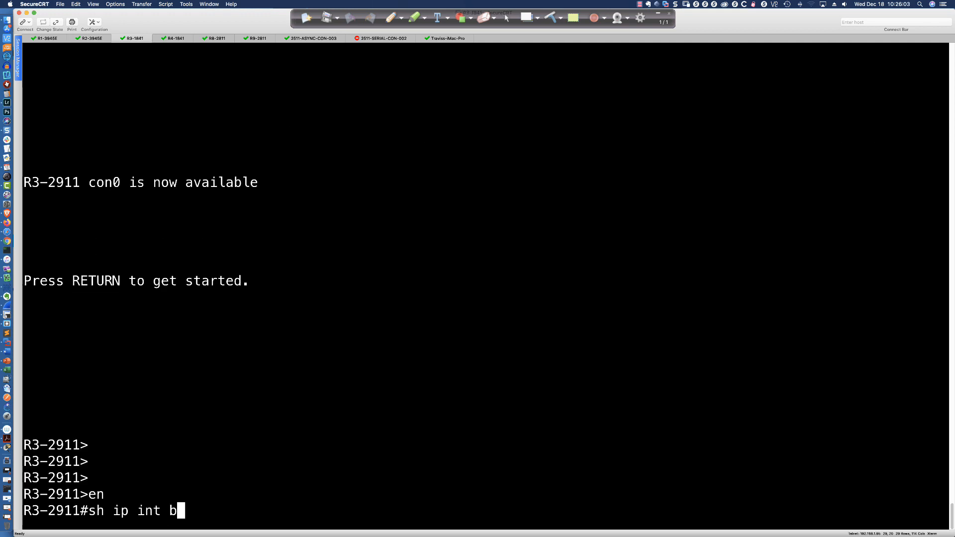
{"action": "key", "text": "Return"}
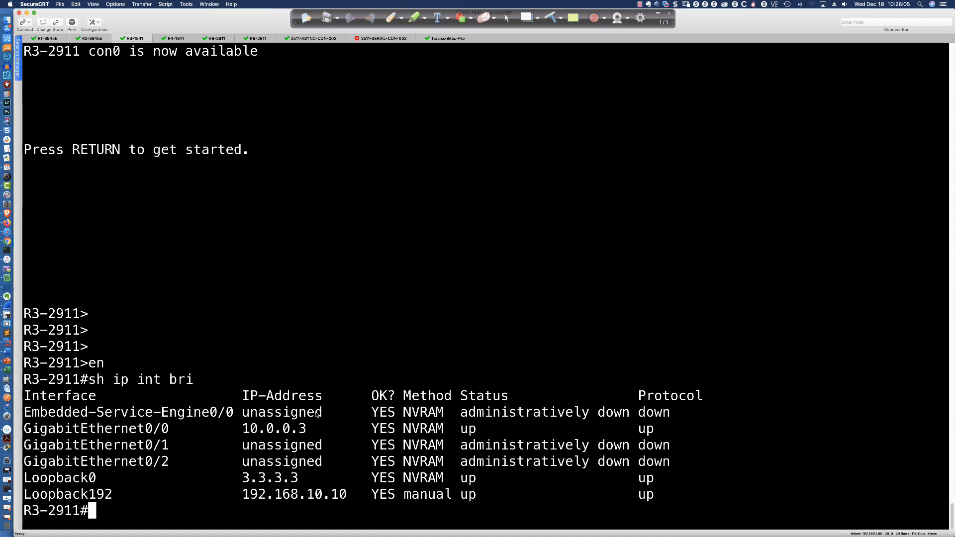
{"action": "left_click_drag", "start_coordinate": [73, 495], "coordinate": [347, 497]}
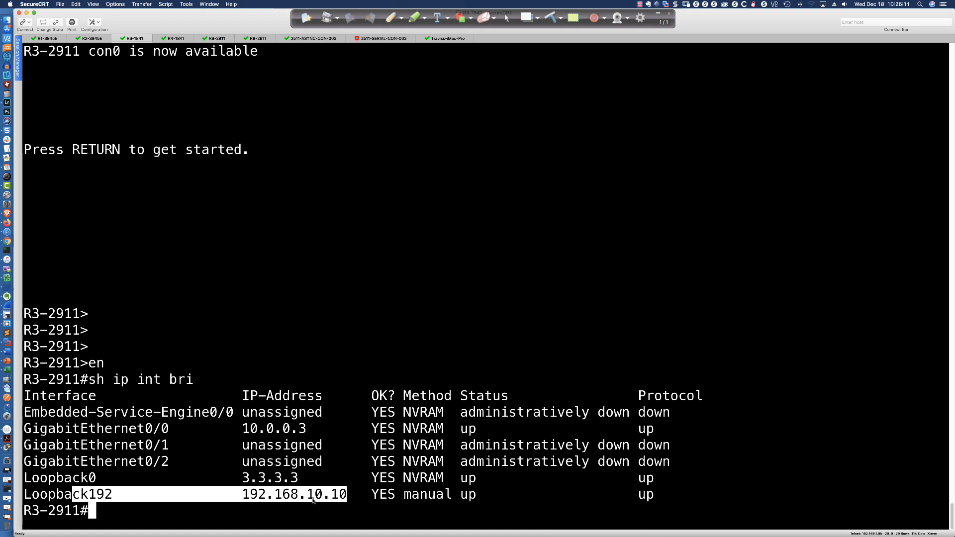
{"action": "left_click", "coordinate": [447, 368]}
- Display the running configuration of Loopback192 on R3-2911 with "sh run int lo192"
{"action": "type", "text": "sh ip in"}
{"action": "key", "text": "BackSpace"}
{"action": "key", "text": "BackSpace"}
{"action": "type", "text": "ru"}
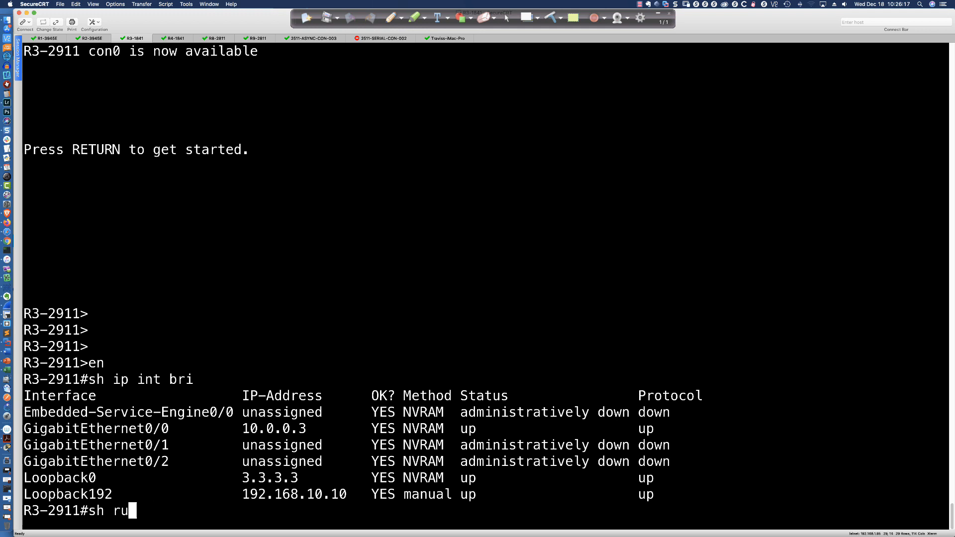
{"action": "type", "text": "n int lo192"}
{"action": "key", "text": "Return"}
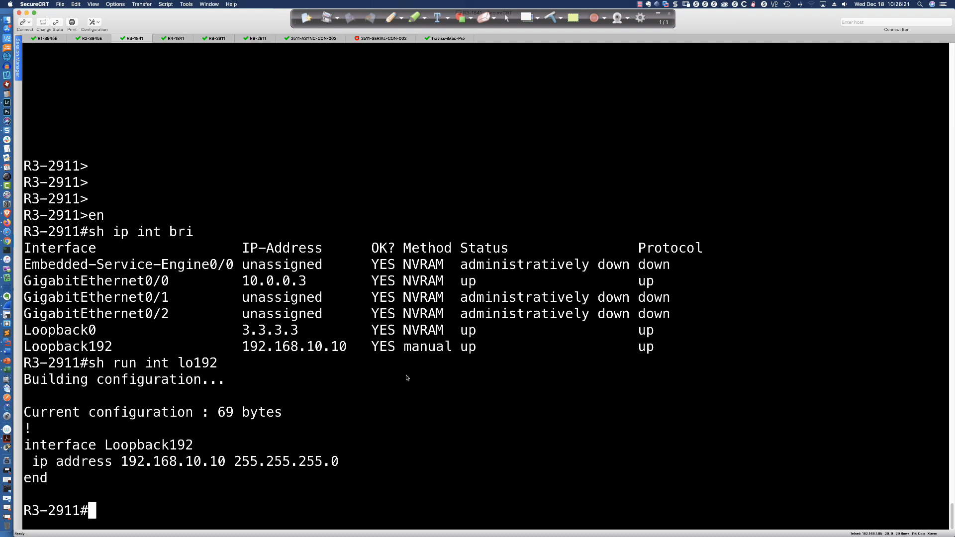
- Display R3-2911's routing table with "sh ip route" and highlight the gateway of last resort line and the route entries
{"action": "type", "text": "ship "}
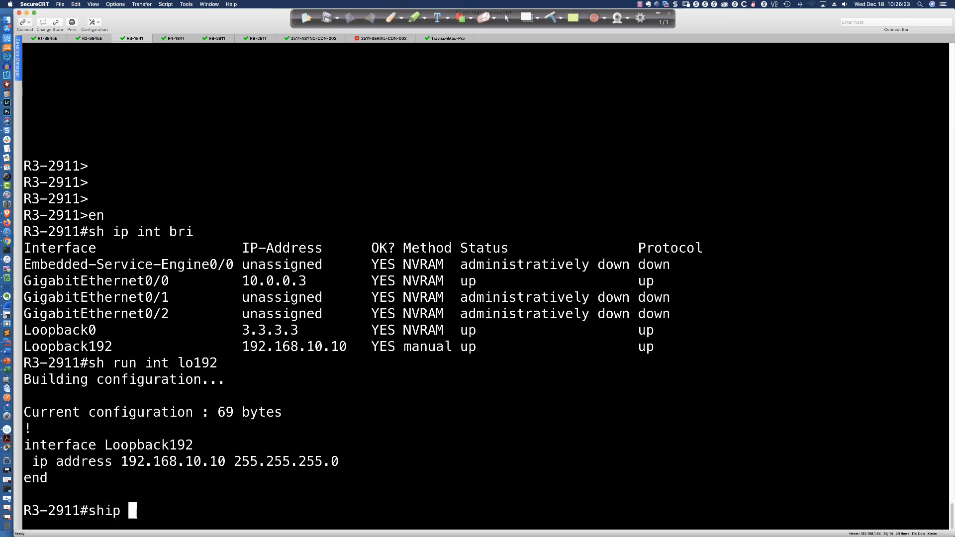
{"action": "key", "text": "BackSpace"}
{"action": "key", "text": "BackSpace"}
{"action": "key", "text": "BackSpace"}
{"action": "type", "text": " ip route"}
{"action": "key", "text": "Return"}
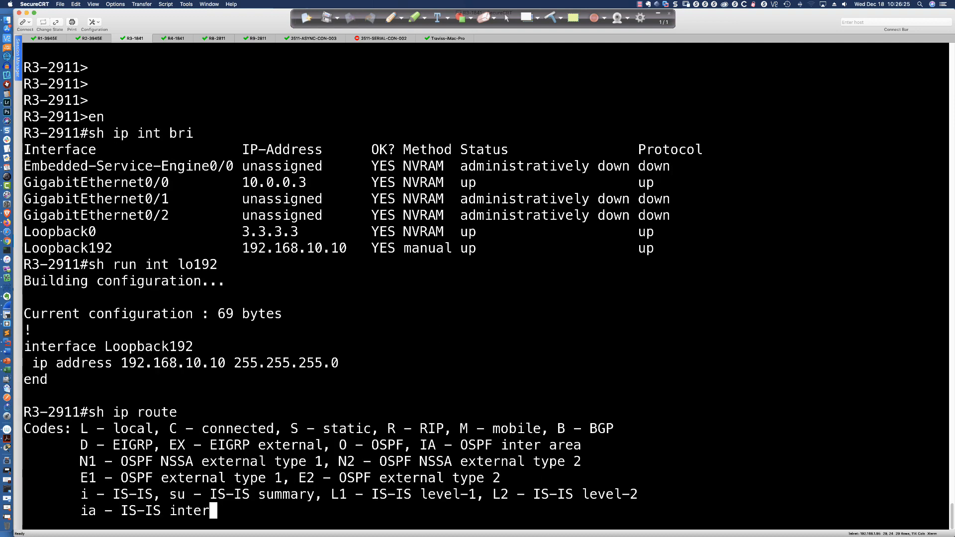
{"action": "key", "text": "space"}
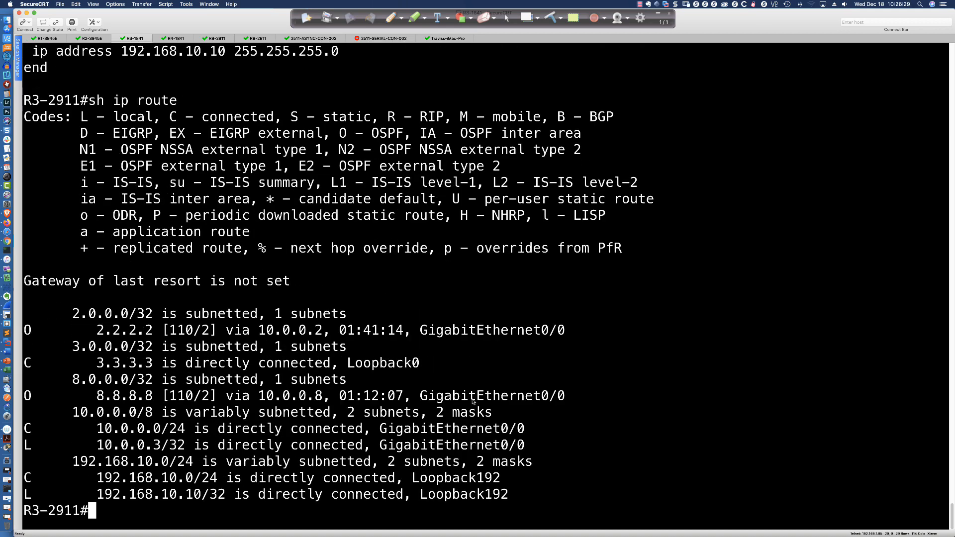
{"action": "left_click_drag", "start_coordinate": [298, 281], "coordinate": [38, 290]}
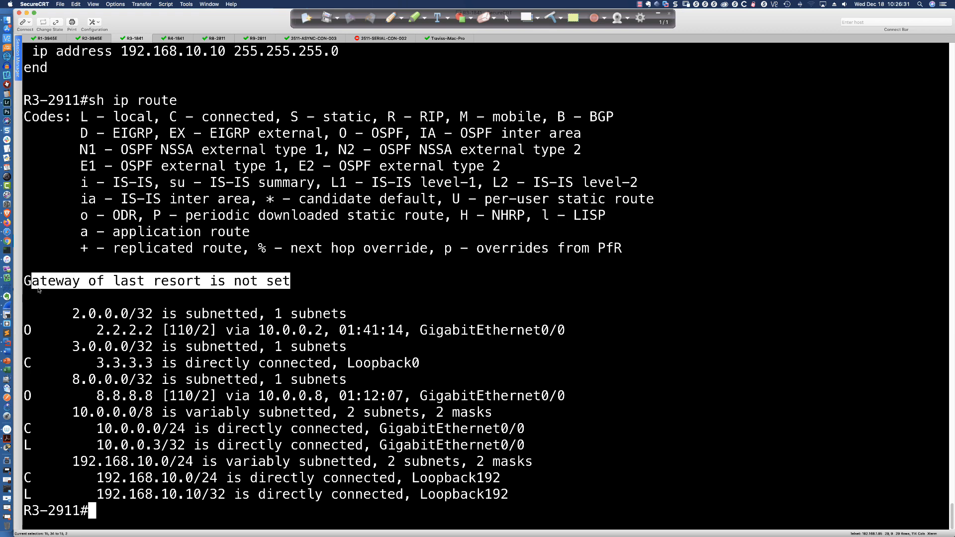
{"action": "left_click", "coordinate": [383, 295]}
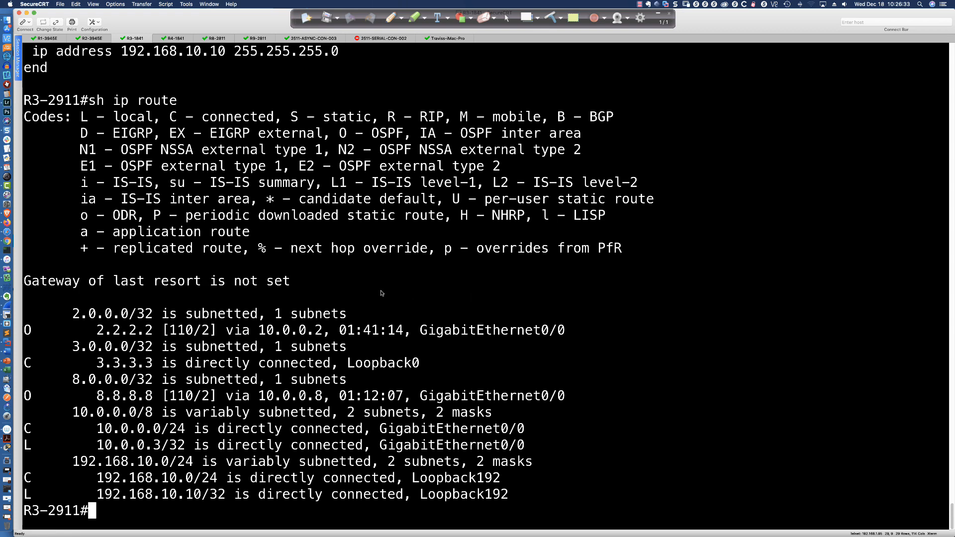
{"action": "left_click_drag", "start_coordinate": [64, 314], "coordinate": [509, 500]}
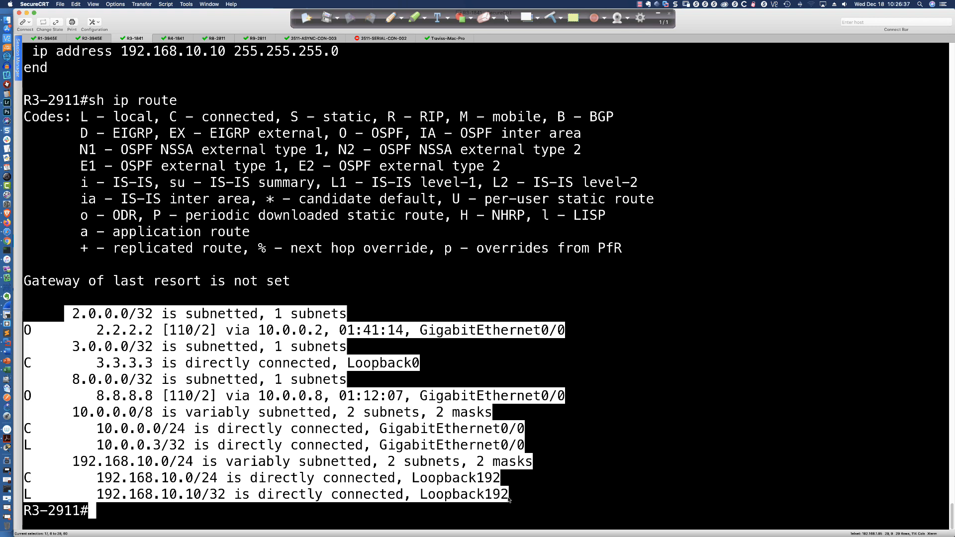
{"action": "left_click", "coordinate": [441, 282]}
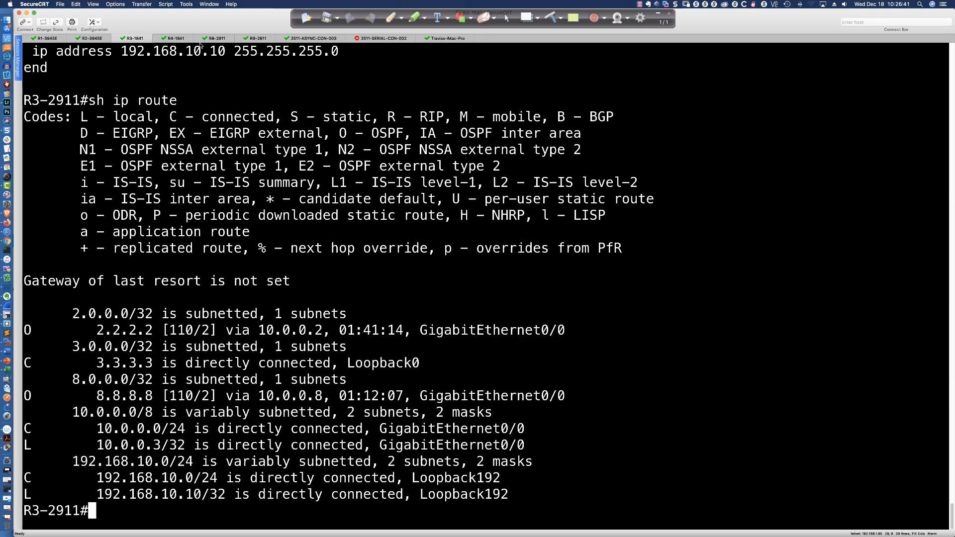
- Open the R8-2811 session, enter privileged mode, show its routing table and highlight the gateway of last resort line
{"action": "left_click", "coordinate": [218, 40]}
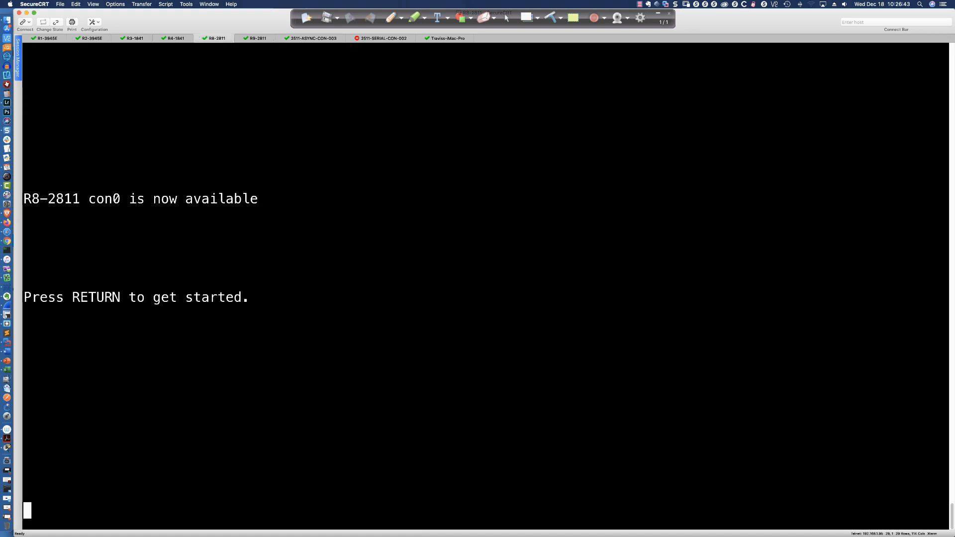
{"action": "key", "text": "Return"}
{"action": "key", "text": "Return"}
{"action": "key", "text": "Return"}
{"action": "key", "text": "Return"}
{"action": "type", "text": "en"}
{"action": "key", "text": "Return"}
{"action": "type", "text": "sh ip route"}
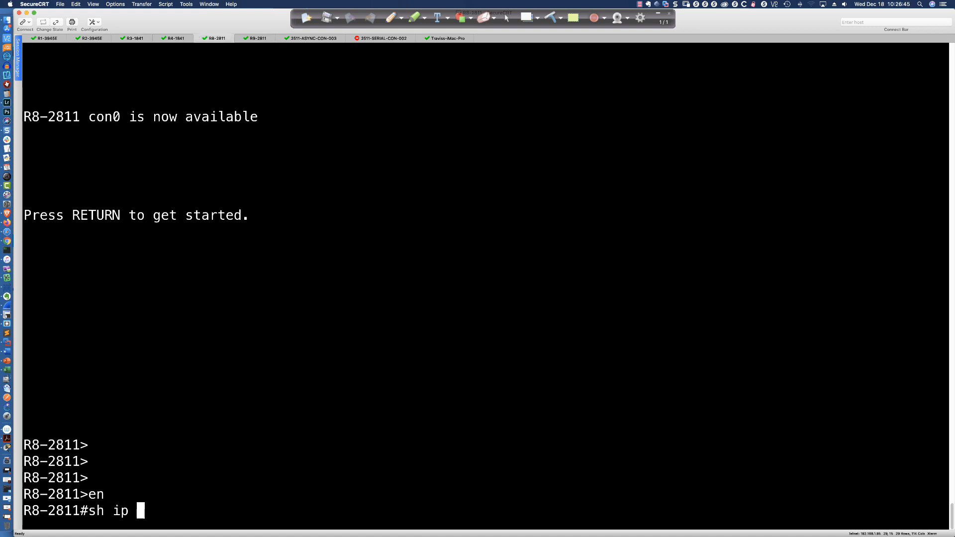
{"action": "key", "text": "Return"}
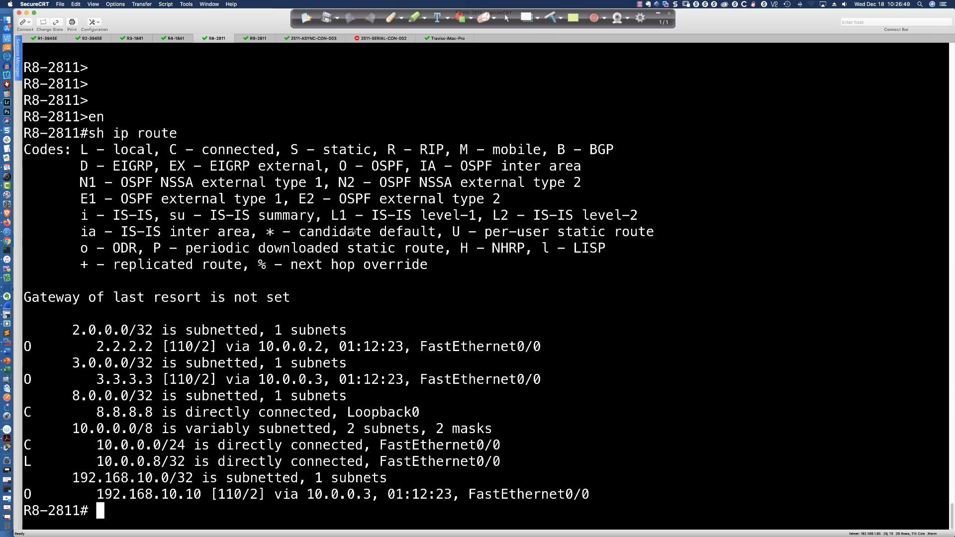
{"action": "left_click_drag", "start_coordinate": [291, 298], "coordinate": [32, 298]}
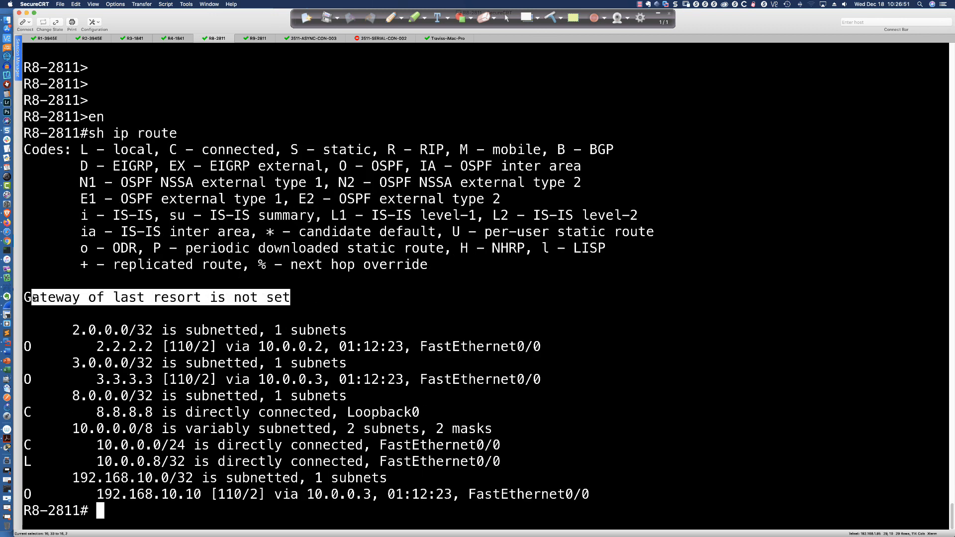
{"action": "left_click", "coordinate": [346, 294]}
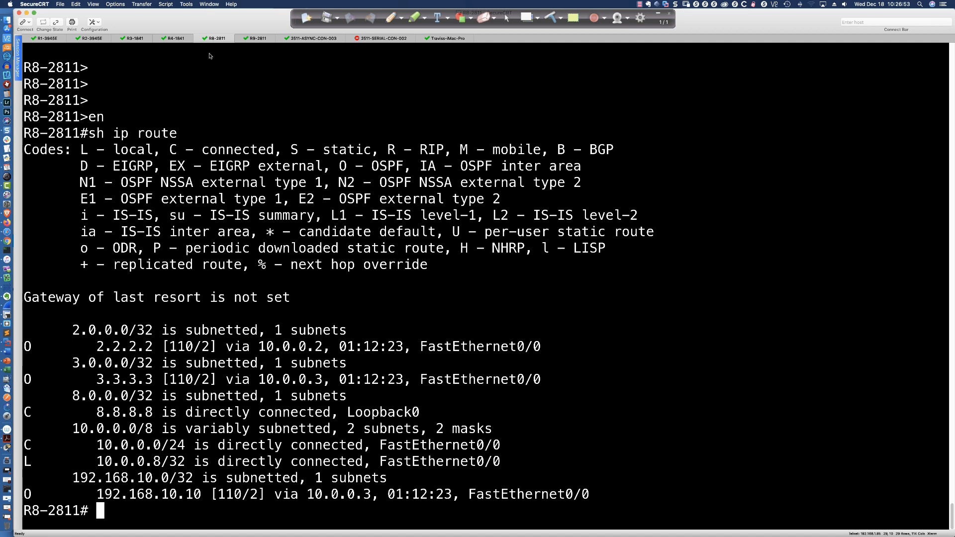
- Return to R2-3945E, show its routing table with "do sh ip route" and highlight the gateway of last resort line
{"action": "left_click", "coordinate": [90, 43]}
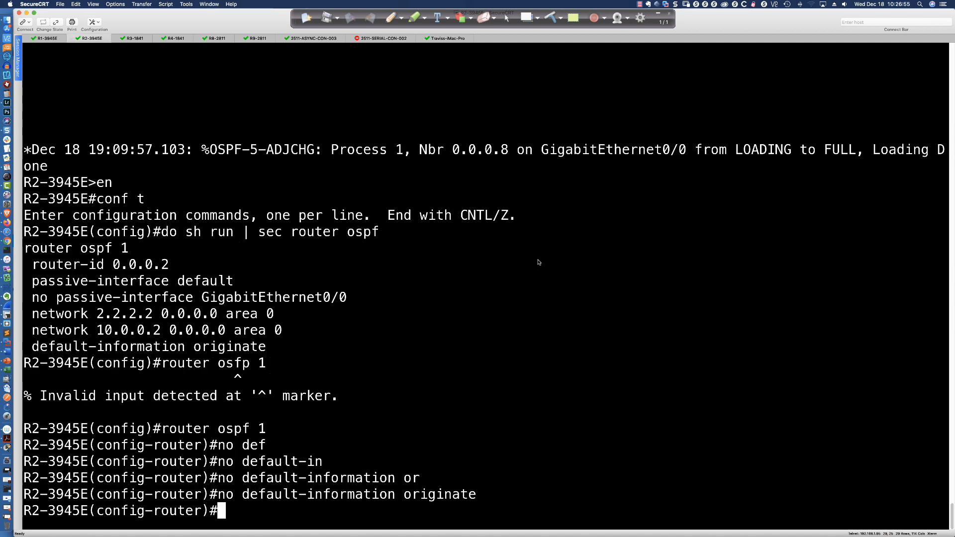
{"action": "type", "text": "do sh ip route"}
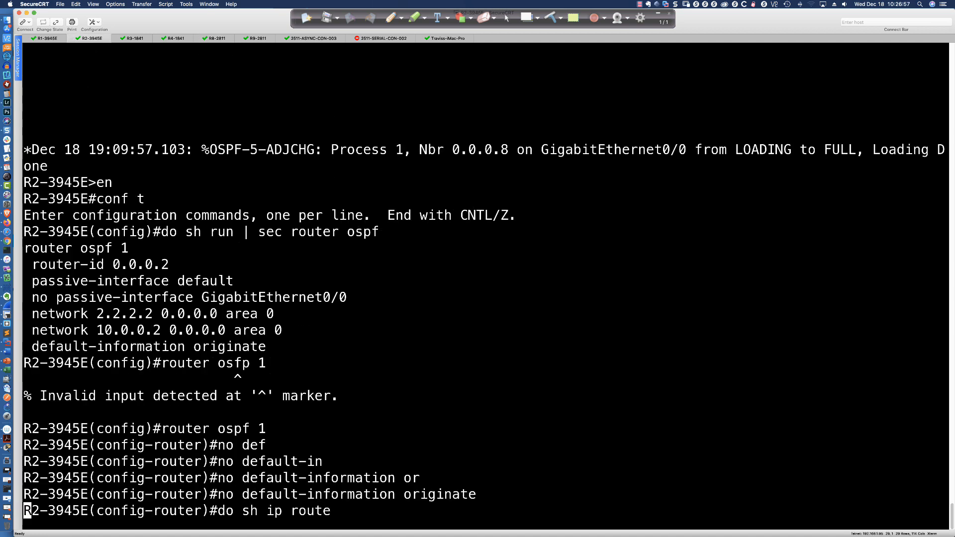
{"action": "key", "text": "Return"}
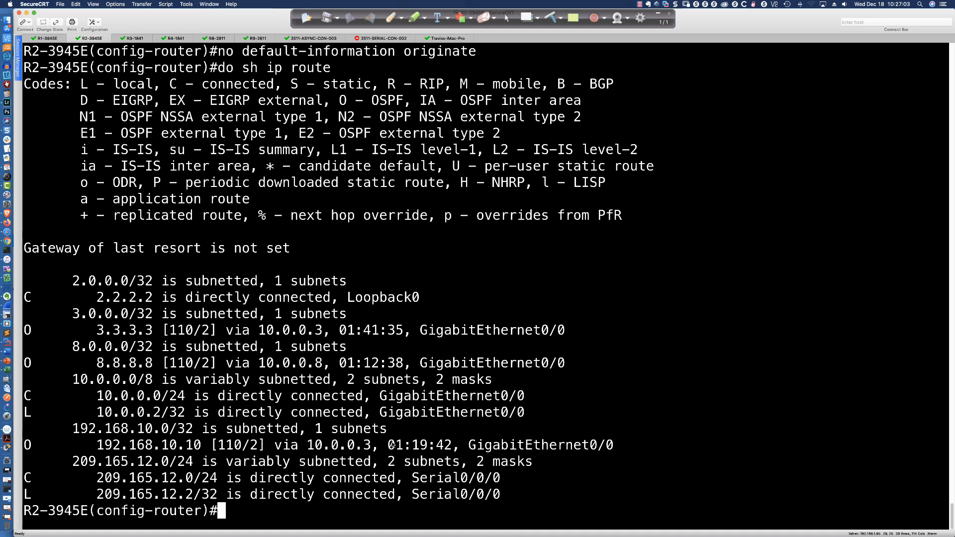
{"action": "left_click_drag", "start_coordinate": [292, 248], "coordinate": [39, 249]}
{"action": "left_click", "coordinate": [774, 390]}
- Leave OSPF router configuration on R2-3945E and add a static default route (0.0.0.0 0.0.0.0) out of s0/0/0
{"action": "type", "text": "exit"}
{"action": "key", "text": "Return"}
{"action": "type", "text": "ip rou"}
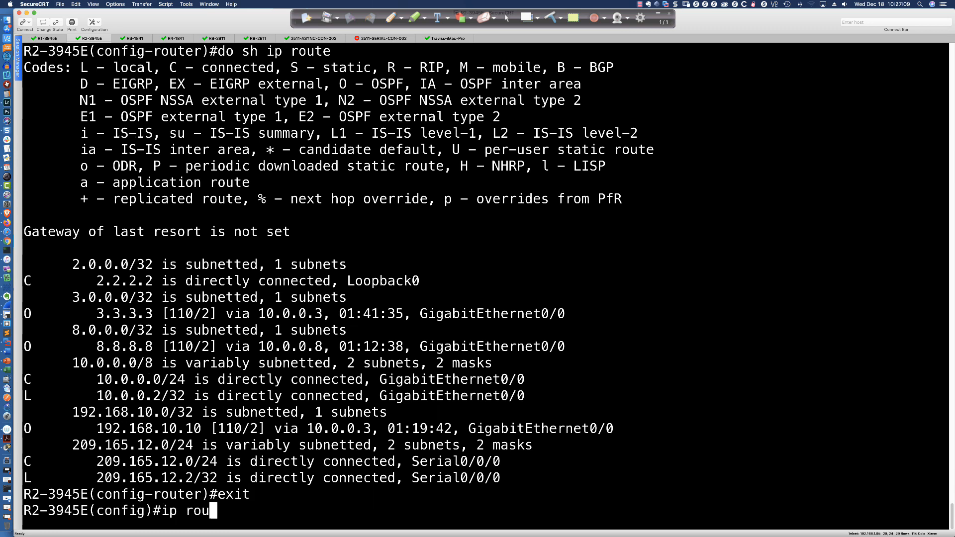
{"action": "type", "text": "te 00.0"}
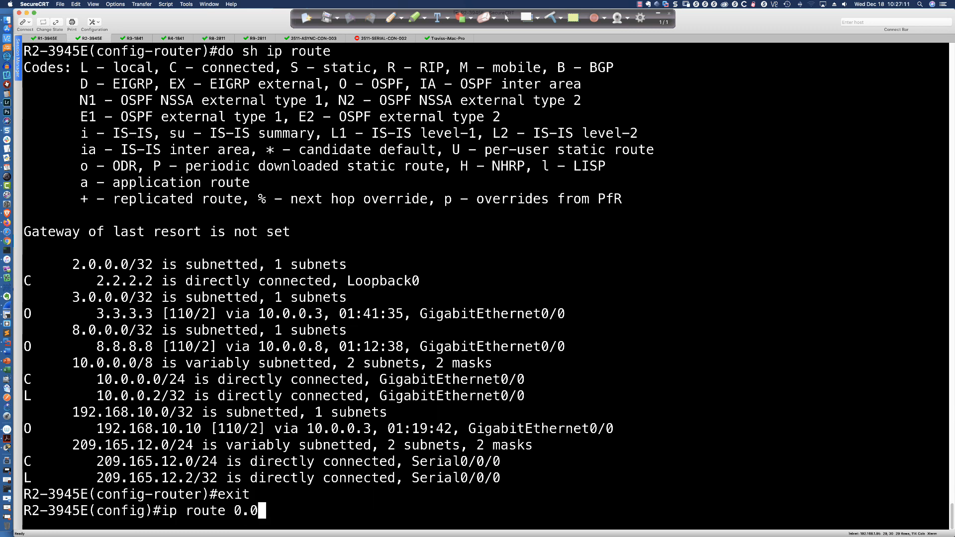
{"action": "type", "text": ".0.00"}
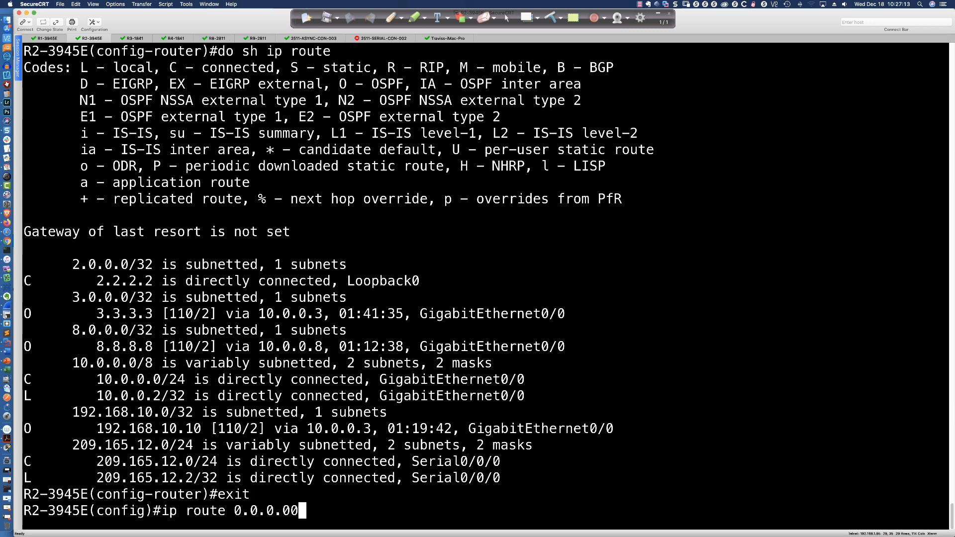
{"action": "type", "text": "000 0"}
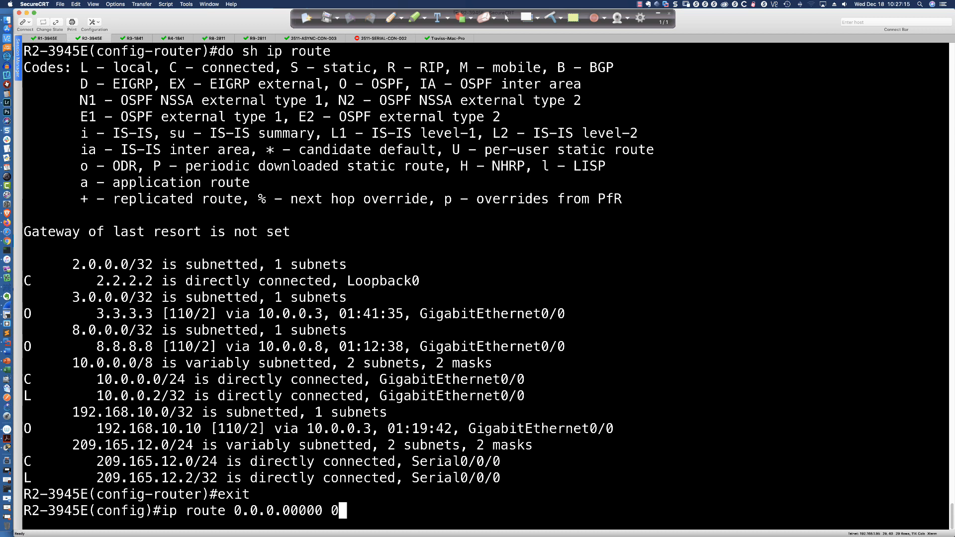
{"action": "type", "text": "0000.0000.000000.0"}
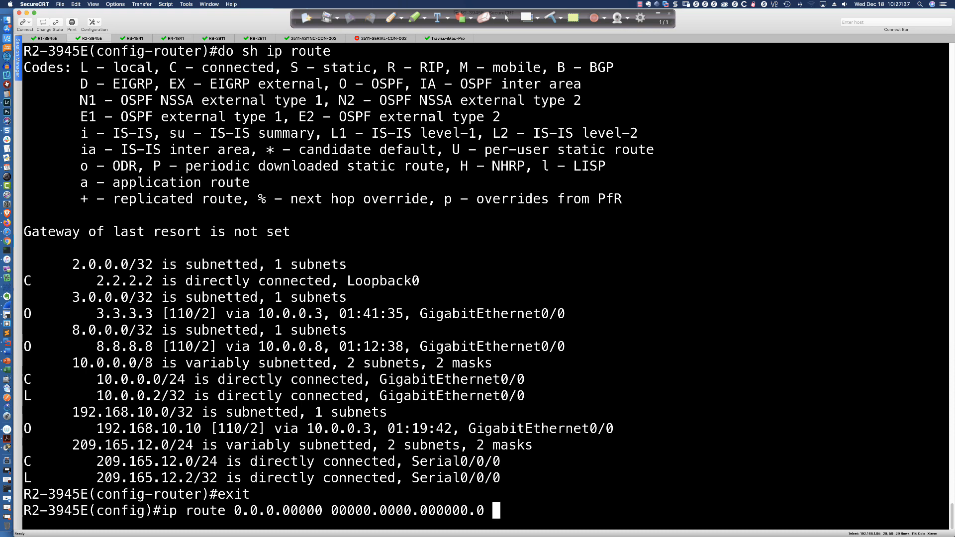
{"action": "type", "text": "0/0/0"}
{"action": "key", "text": "Return"}
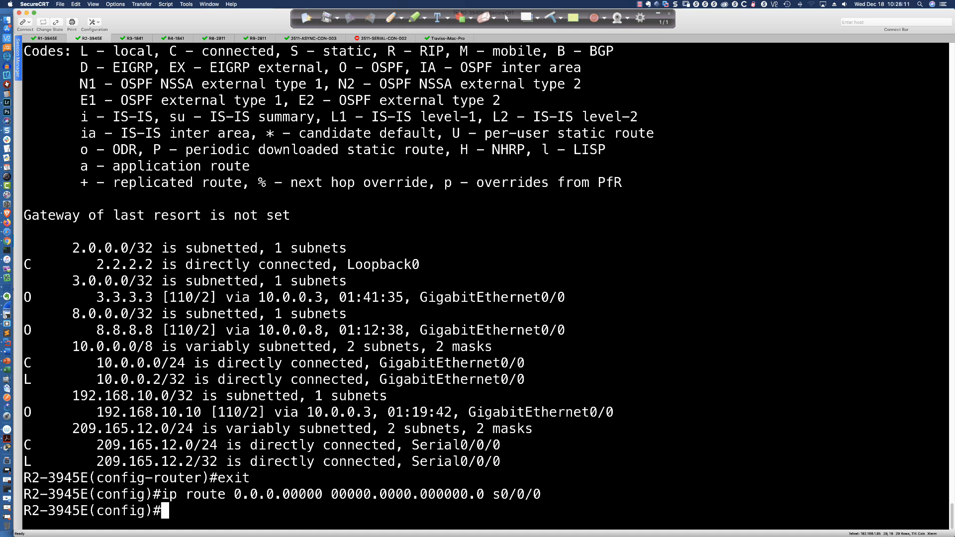
- Display the static route lines in R2-3945E's running configuration with "do sh run | inc ip route"
{"action": "key", "text": "Return"}
{"action": "key", "text": "Return"}
{"action": "key", "text": "Return"}
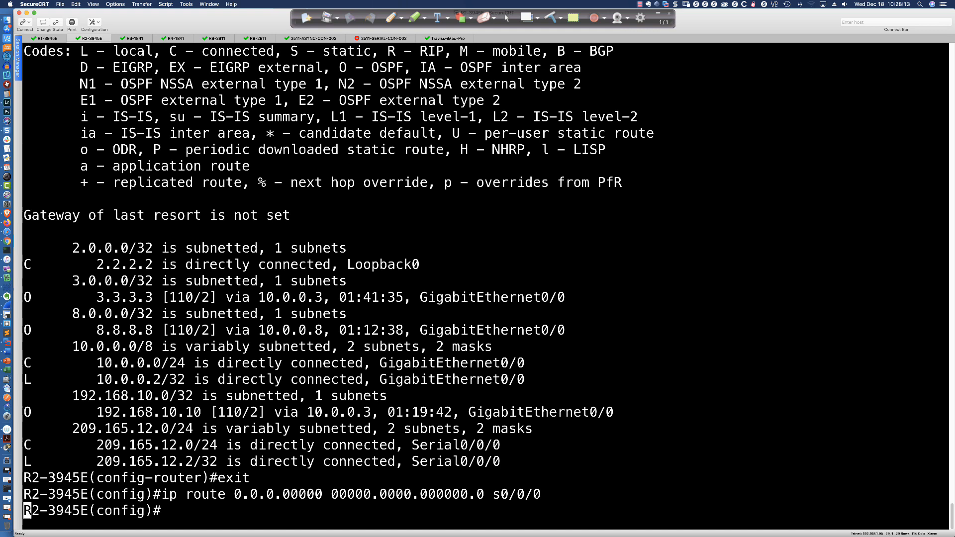
{"action": "type", "text": "do shr un"}
{"action": "key", "text": "BackSpace"}
{"action": "key", "text": "BackSpace"}
{"action": "key", "text": "BackSpace"}
{"action": "key", "text": "BackSpace"}
{"action": "key", "text": "BackSpace"}
{"action": "type", "text": "h run | inc"}
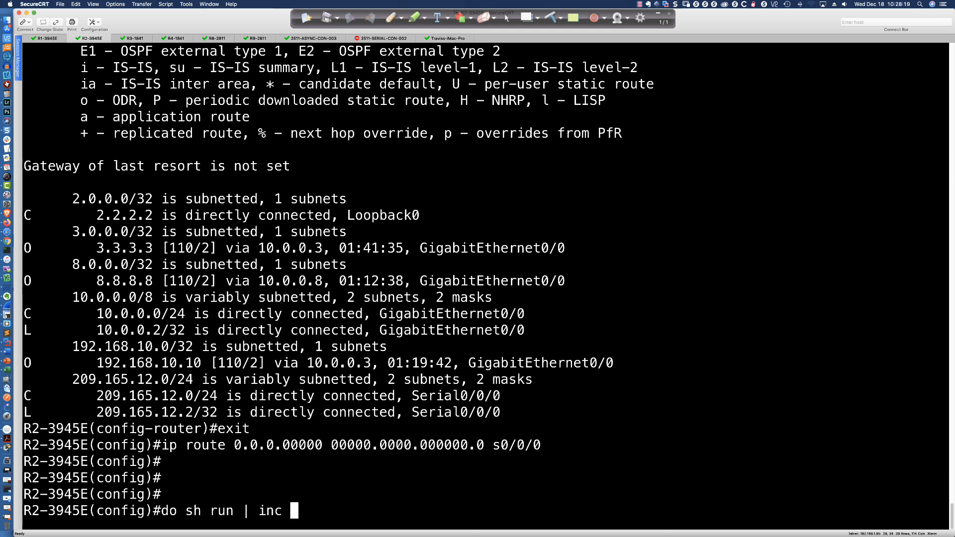
{"action": "type", "text": " ip route"}
{"action": "key", "text": "Return"}
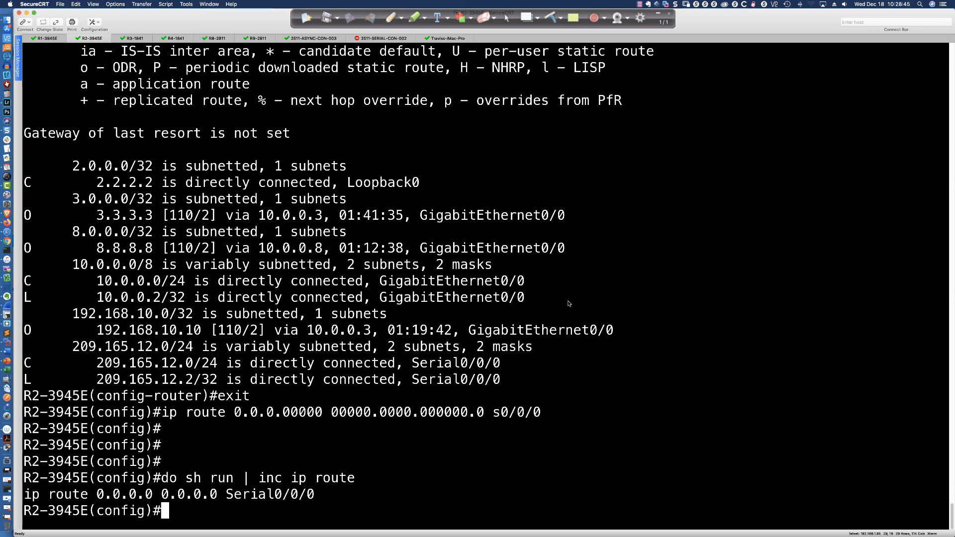
- Show R2-3945E's full routing table with "do sh ip route"
{"action": "type", "text": "do sh ip route"}
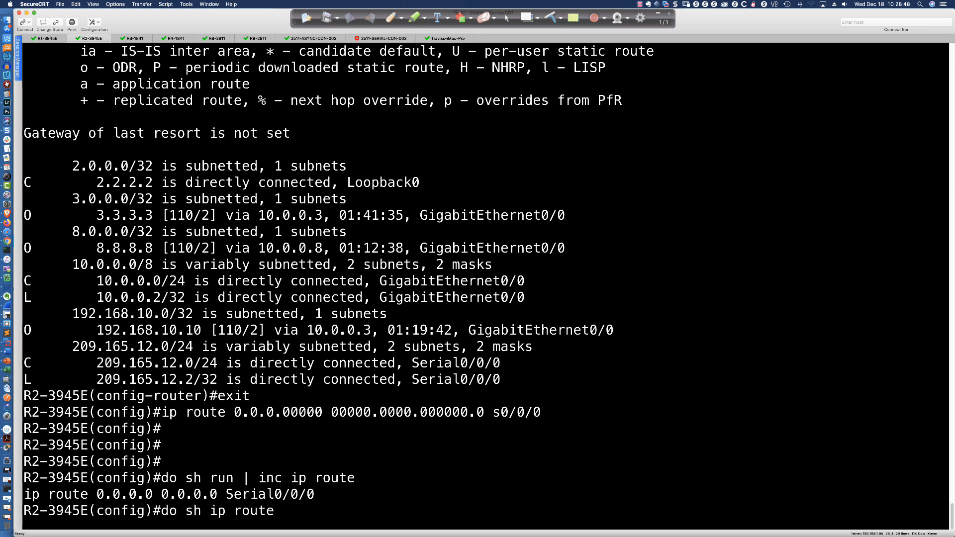
{"action": "key", "text": "Return"}
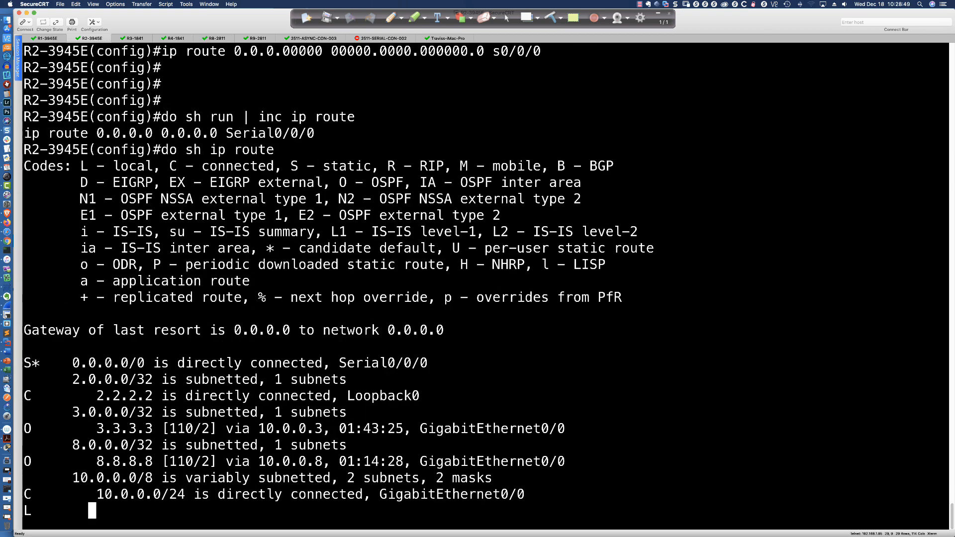
{"action": "key", "text": "space"}
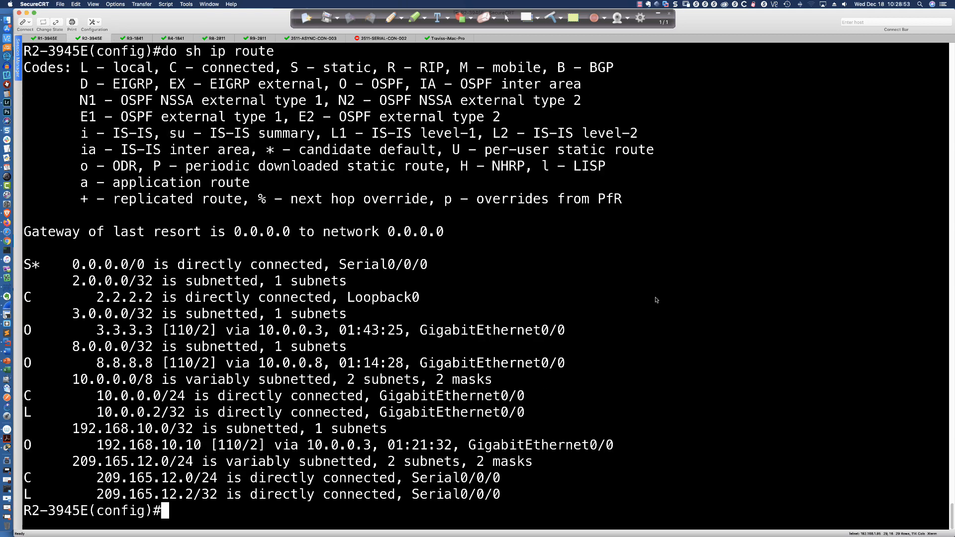
- Enter router ospf 1 on R2-3945E, list the options of default-information originate, and advertise the default route with metric 500
{"action": "type", "text": "router ospf 1"}
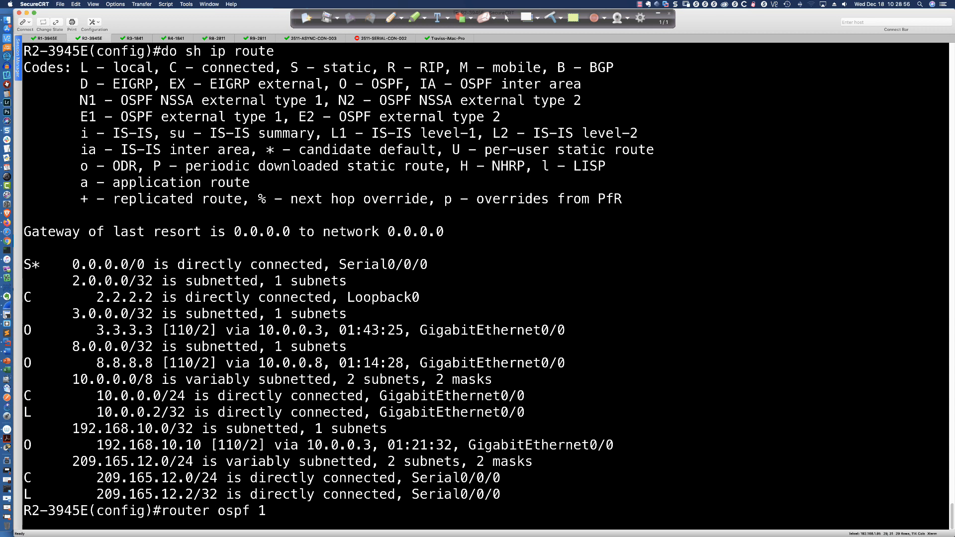
{"action": "key", "text": "Return"}
{"action": "type", "text": "d"}
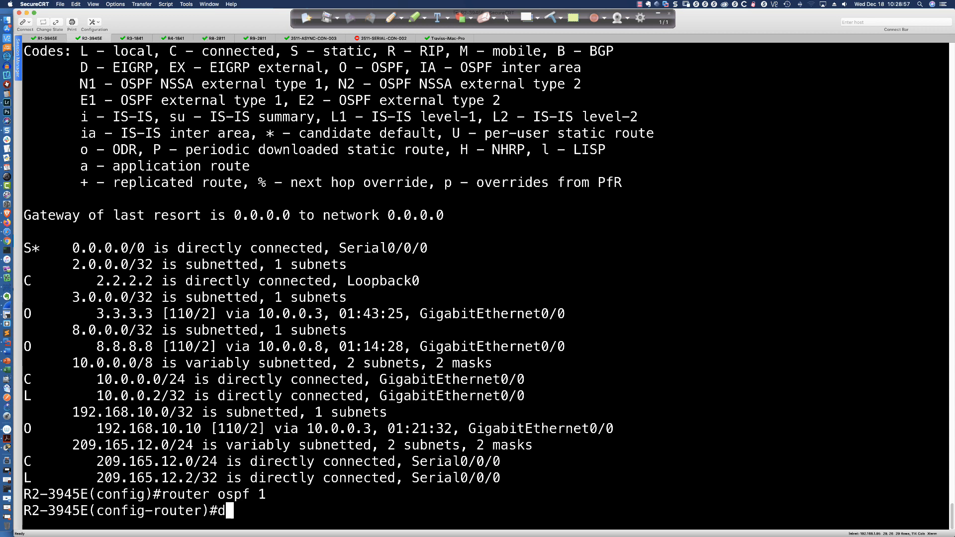
{"action": "type", "text": "ef"}
{"action": "key", "text": "Tab"}
{"action": "type", "text": "-in"}
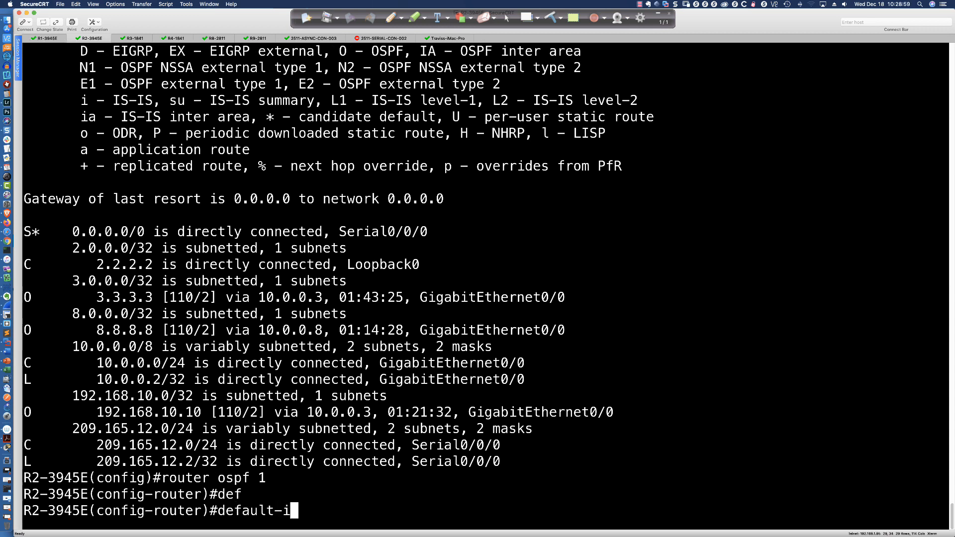
{"action": "key", "text": "Tab"}
{"action": "type", "text": "or"}
{"action": "key", "text": "Tab"}
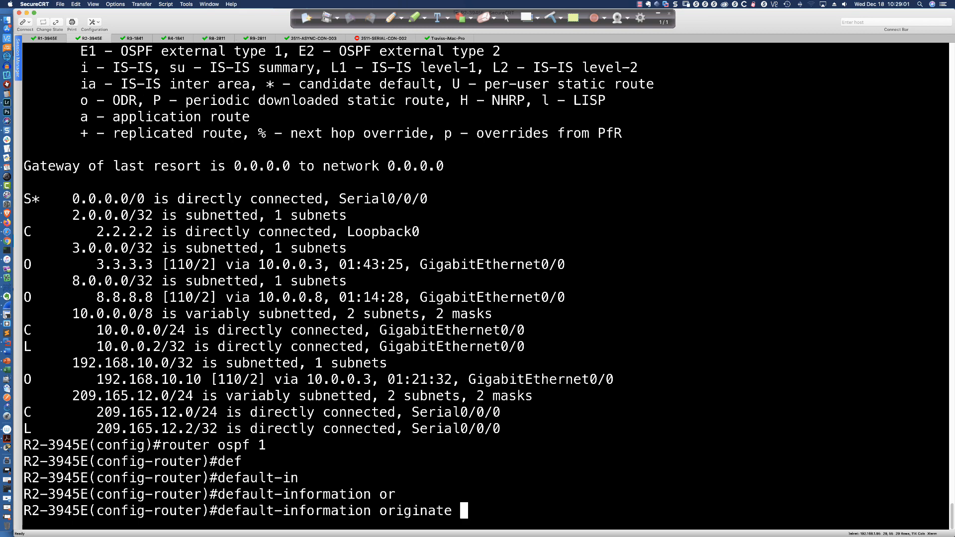
{"action": "type", "text": "?"}
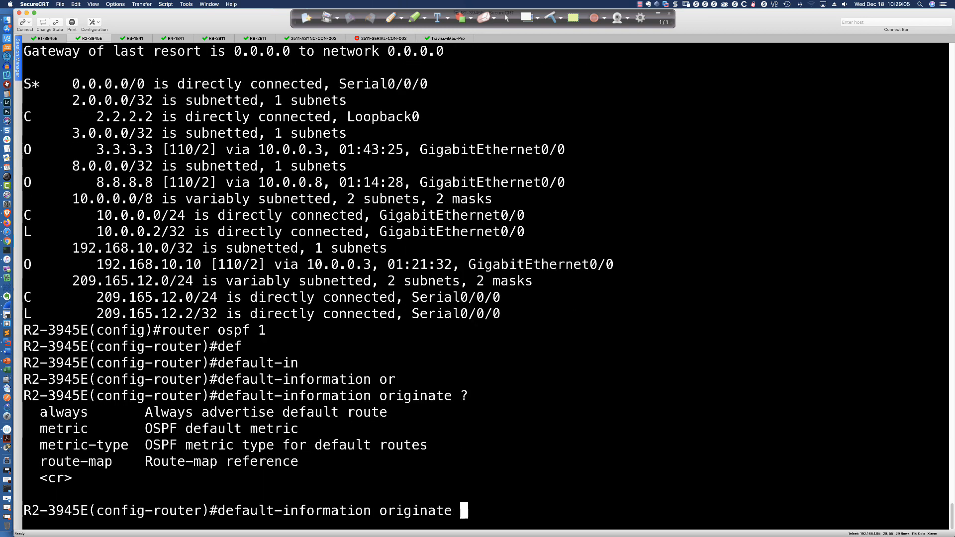
{"action": "type", "text": "metric ?"}
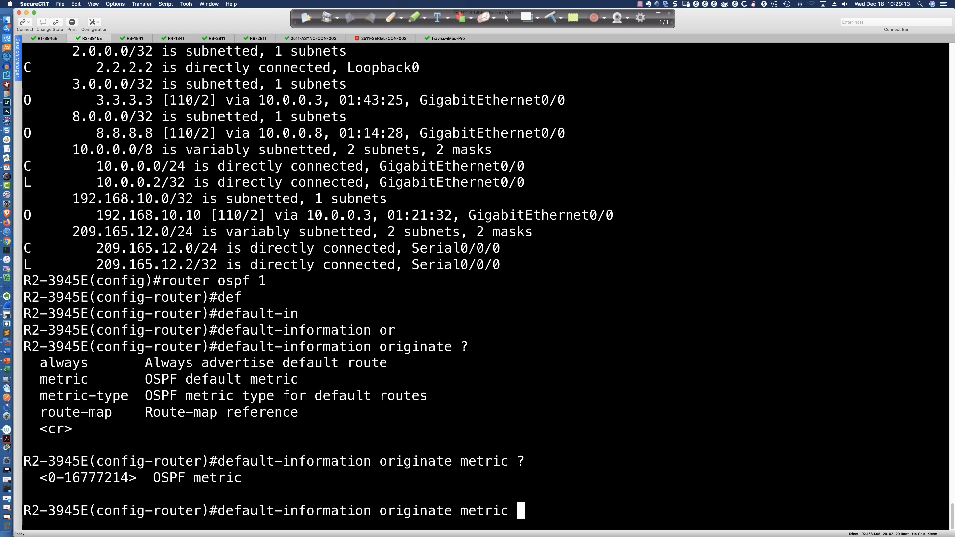
{"action": "type", "text": "500"}
{"action": "key", "text": "Return"}
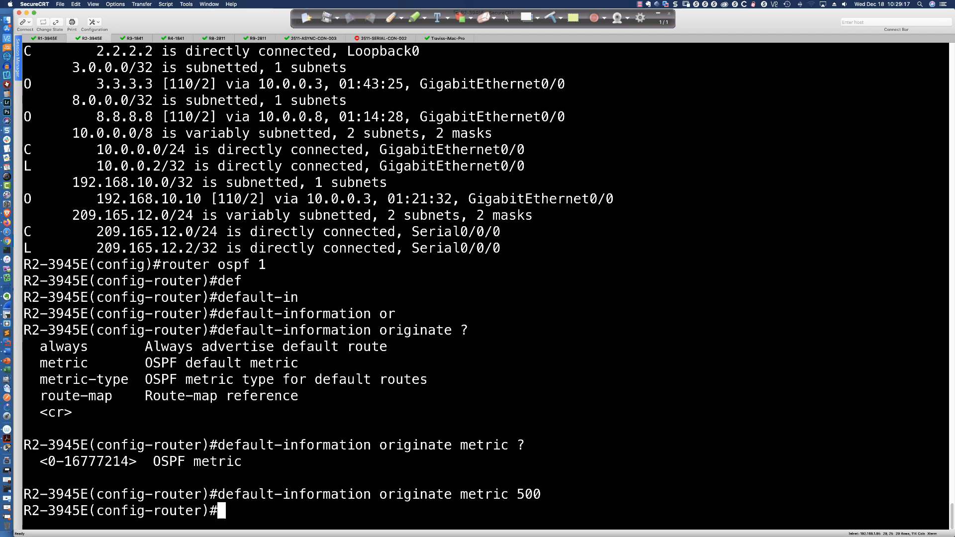
- Display R2-3945E's OSPF configuration with "do sh run | sec router ospf" and highlight the metric value of the default-information line
{"action": "type", "text": "do sh run "}
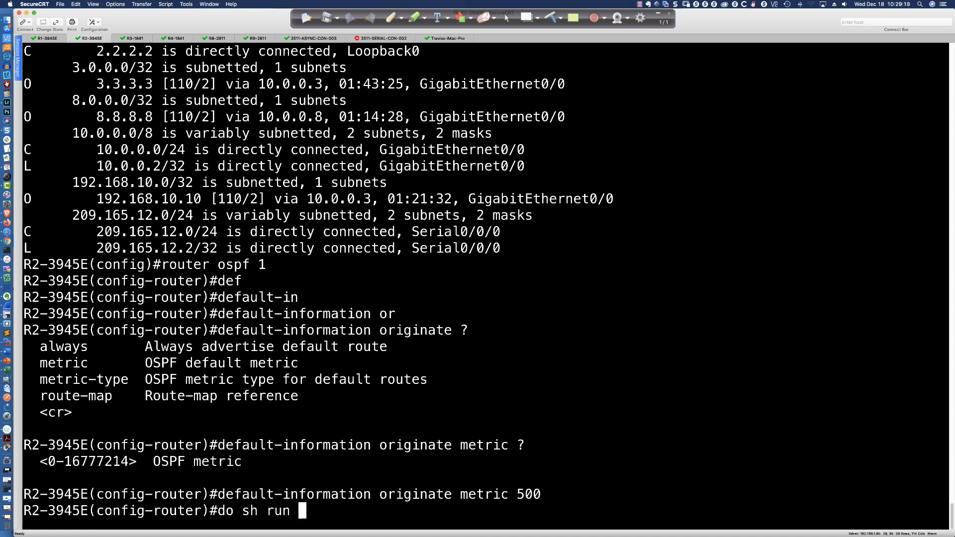
{"action": "type", "text": "| sec router osfp"}
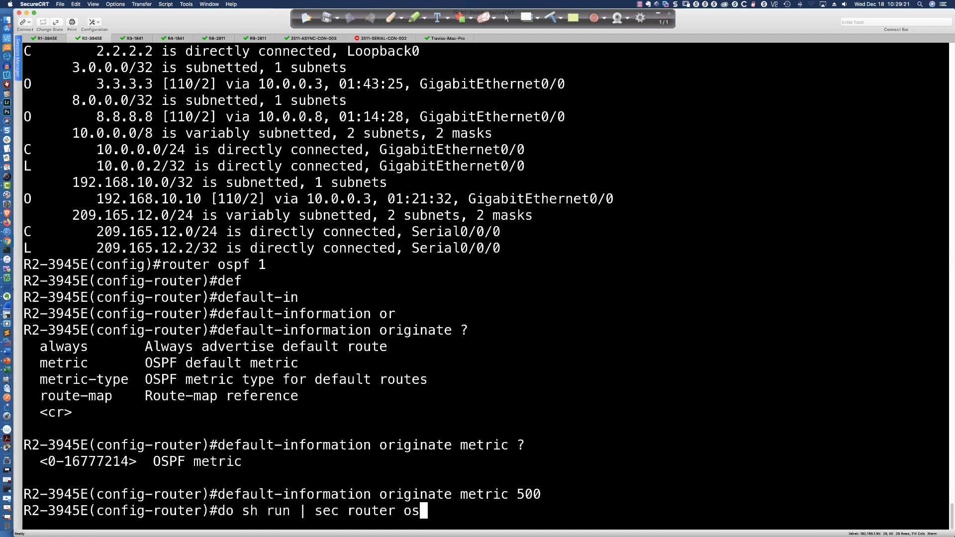
{"action": "key", "text": "BackSpace"}
{"action": "key", "text": "BackSpace"}
{"action": "type", "text": "pf"}
{"action": "key", "text": "Return"}
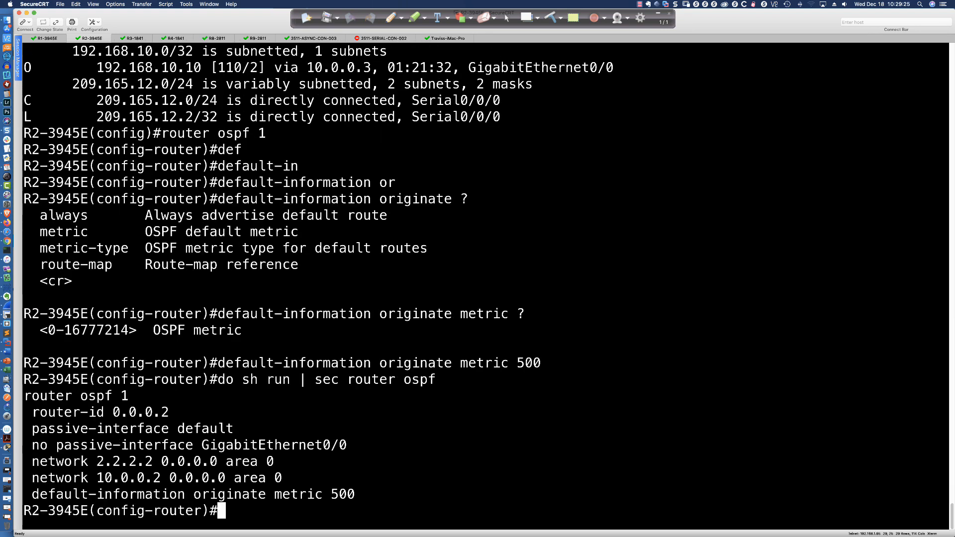
{"action": "left_click_drag", "start_coordinate": [355, 494], "coordinate": [332, 494]}
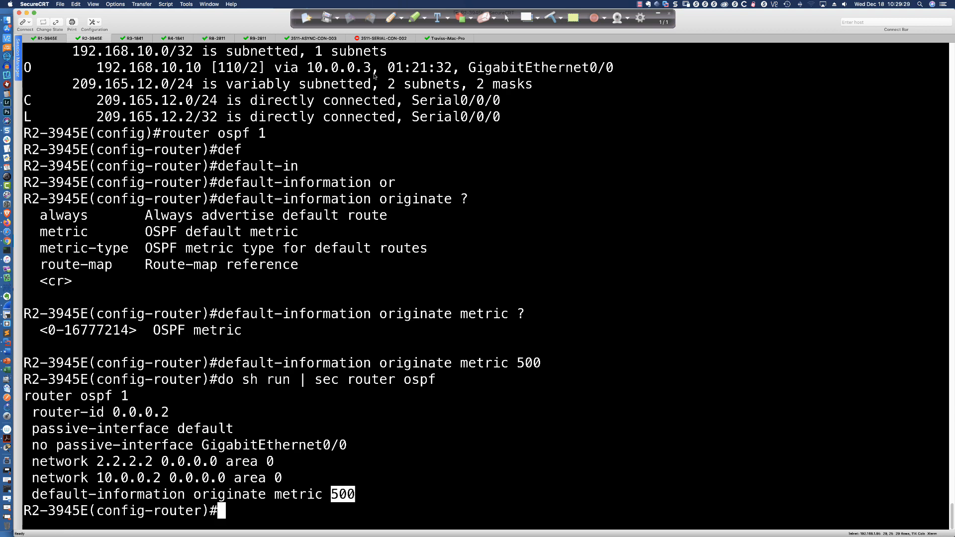
- Switch to the R8-2811 session, rerun "sh ip route" and highlight the start of the 0.0.0.0/0 entry
{"action": "left_click", "coordinate": [215, 39]}
{"action": "key", "text": "Up"}
{"action": "key", "text": "Return"}
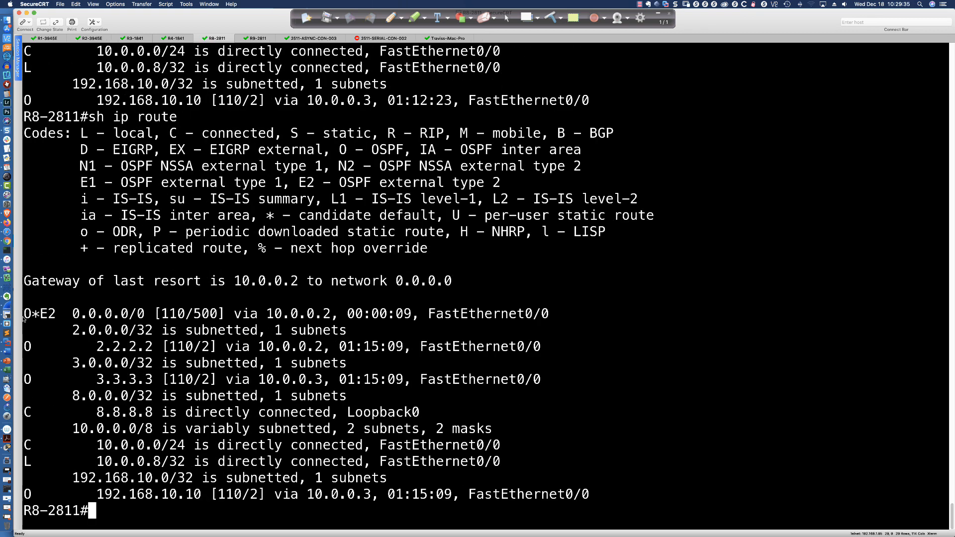
{"action": "left_click_drag", "start_coordinate": [28, 316], "coordinate": [224, 317]}
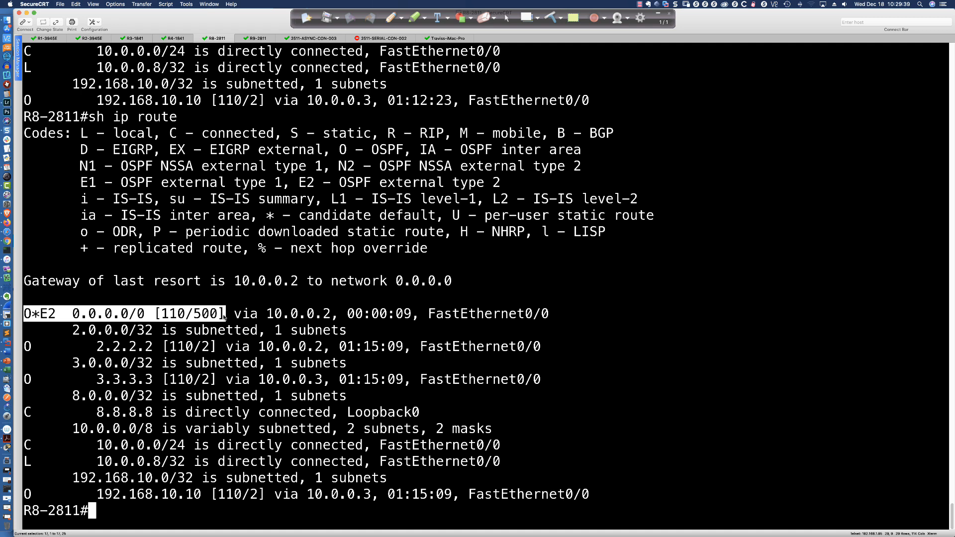
- Highlight the administrative distance, route code and metric of the default route in R8-2811's routing table in turn
{"action": "mouse_move", "coordinate": [195, 315]}
{"action": "left_mouse_down"}
{"action": "mouse_move", "coordinate": [217, 315]}
{"action": "mouse_move", "coordinate": [172, 315]}
{"action": "mouse_move", "coordinate": [183, 314]}
{"action": "left_mouse_up"}
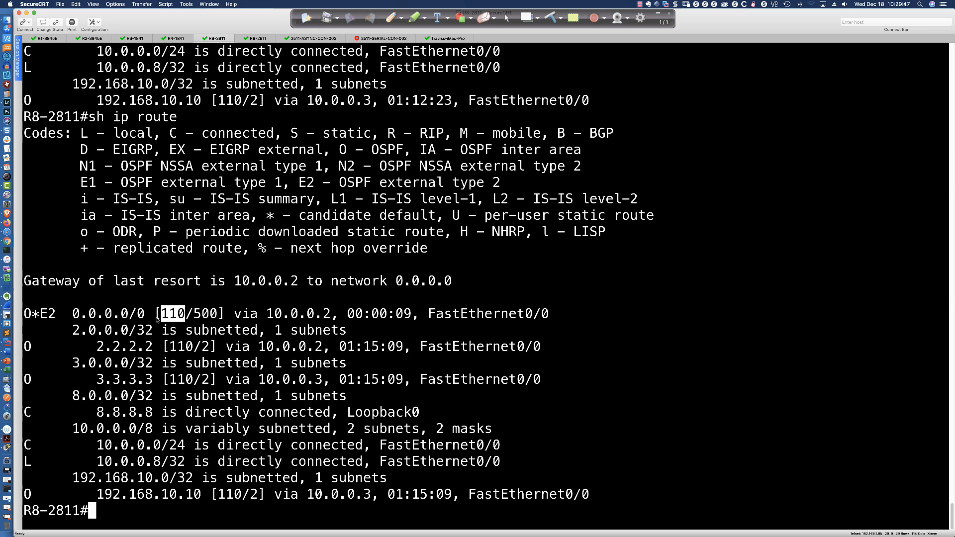
{"action": "left_click_drag", "start_coordinate": [57, 316], "coordinate": [28, 316]}
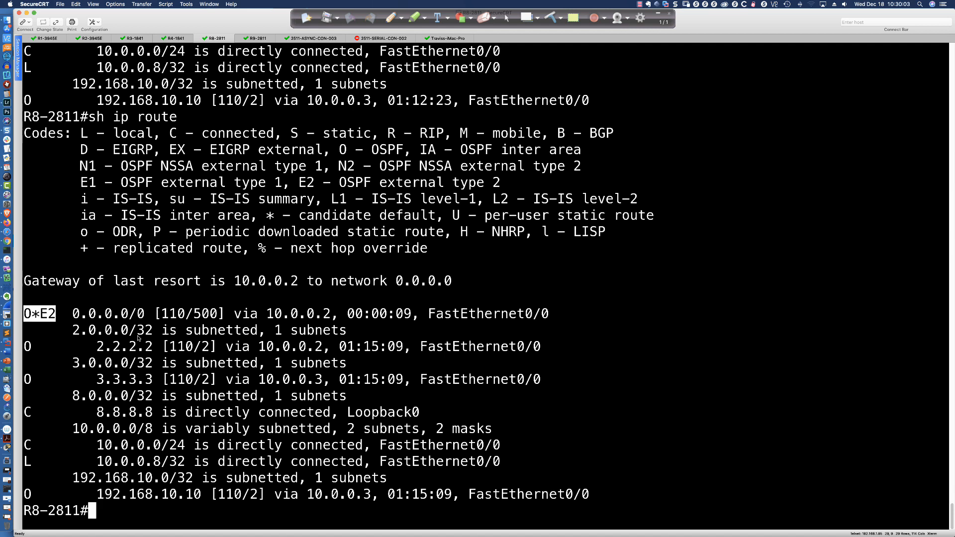
{"action": "left_click_drag", "start_coordinate": [42, 314], "coordinate": [53, 319]}
{"action": "left_click_drag", "start_coordinate": [195, 320], "coordinate": [217, 317]}
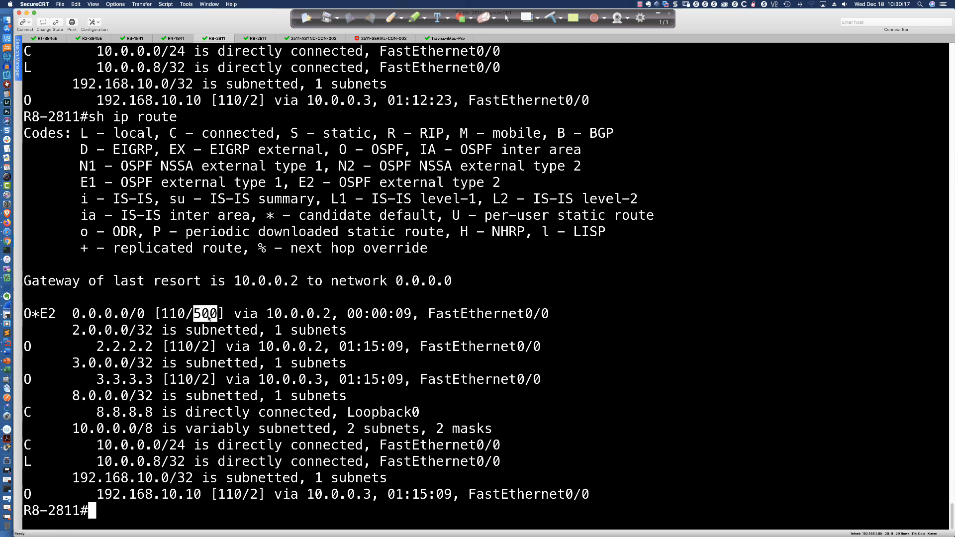
{"action": "left_click_drag", "start_coordinate": [58, 314], "coordinate": [31, 315]}
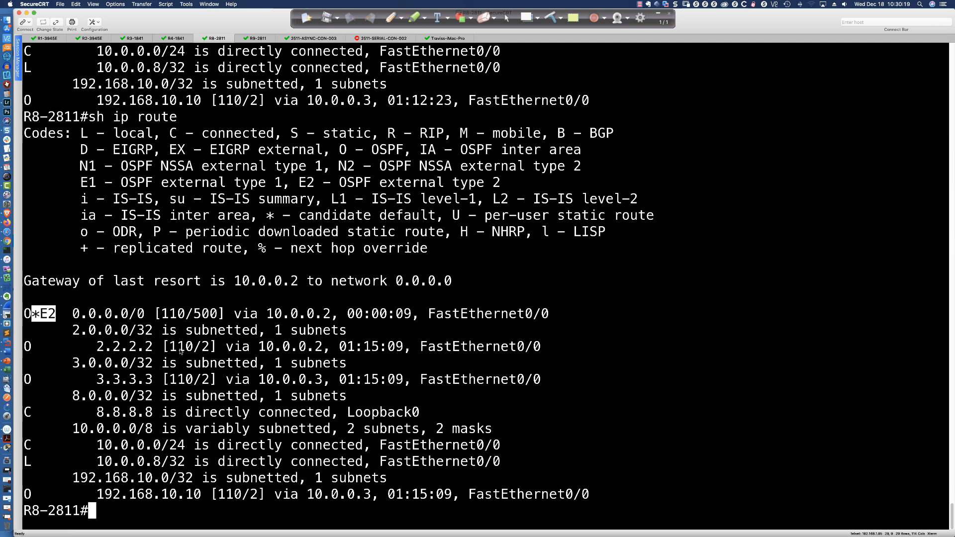
{"action": "left_click", "coordinate": [201, 350]}
- Return to the R2-3945E session and remove the metric 500 default route advertisement with "no default-information originate metric 500"
{"action": "left_click", "coordinate": [96, 39]}
{"action": "key", "text": "Up"}
{"action": "key", "text": "Up"}
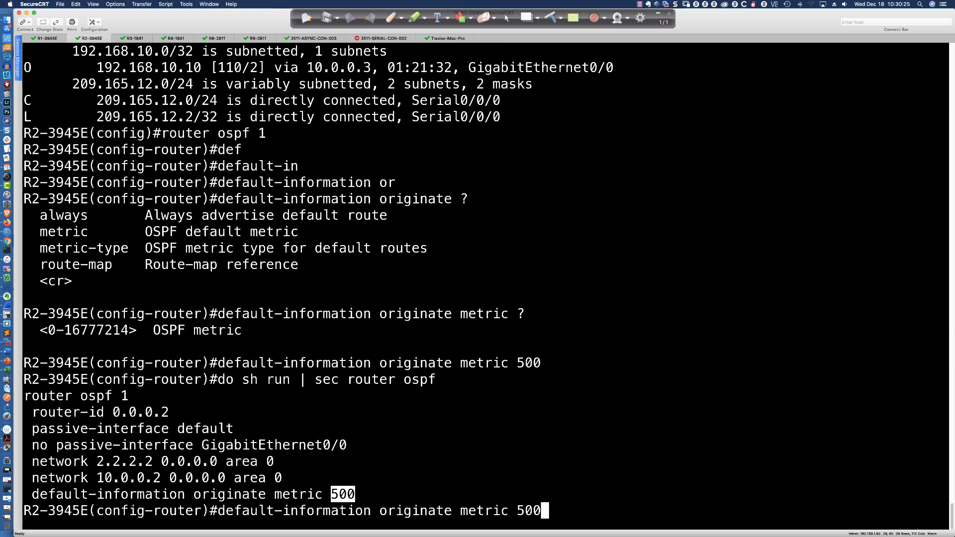
{"action": "key", "text": "ctrl+a"}
{"action": "type", "text": "no"}
{"action": "key", "text": "Return"}
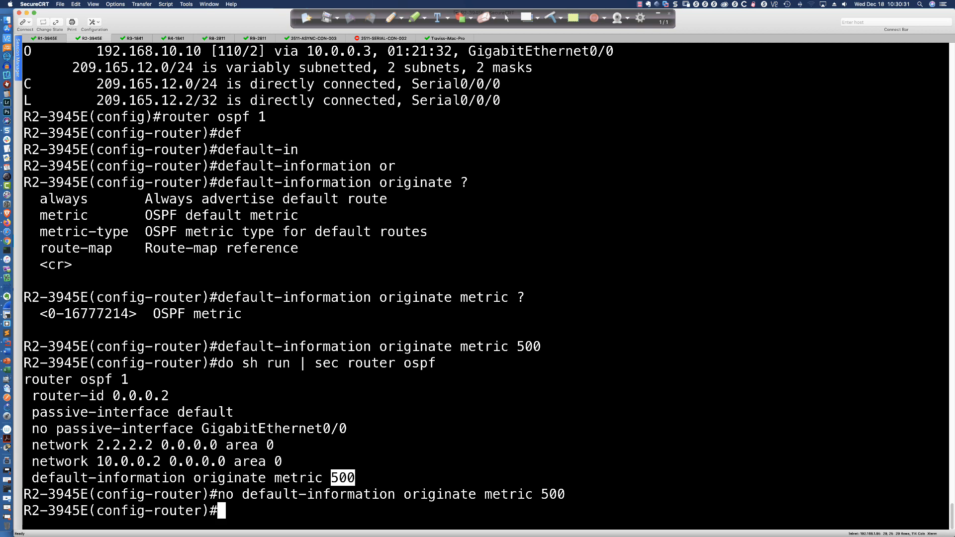
- Check the allowed metric-type values and advertise the default route from R2-3945E with "default-information originate metric-type 1"
{"action": "type", "text": "default"}
{"action": "key", "text": "Tab"}
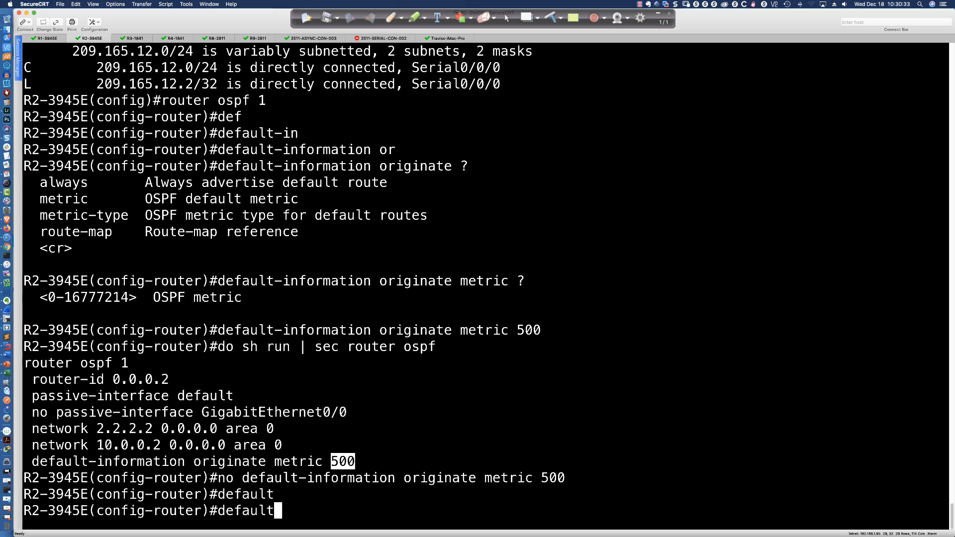
{"action": "type", "text": "-in"}
{"action": "key", "text": "Tab"}
{"action": "type", "text": "ori"}
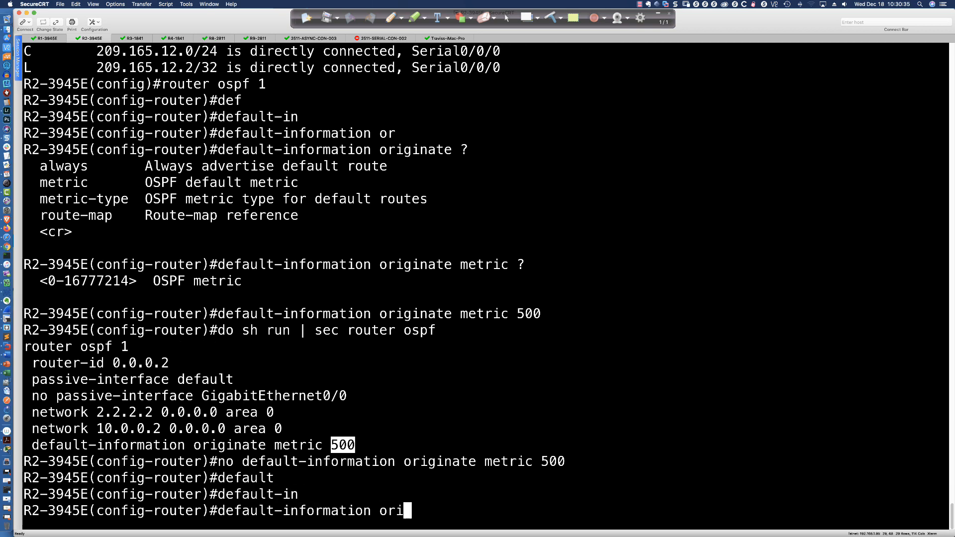
{"action": "key", "text": "Tab"}
{"action": "type", "text": "metric-type"}
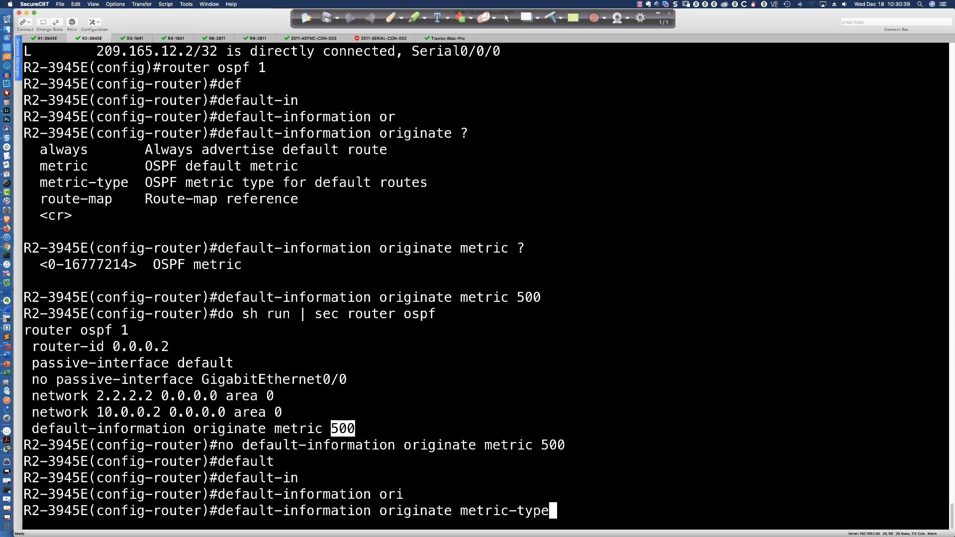
{"action": "type", "text": " ?"}
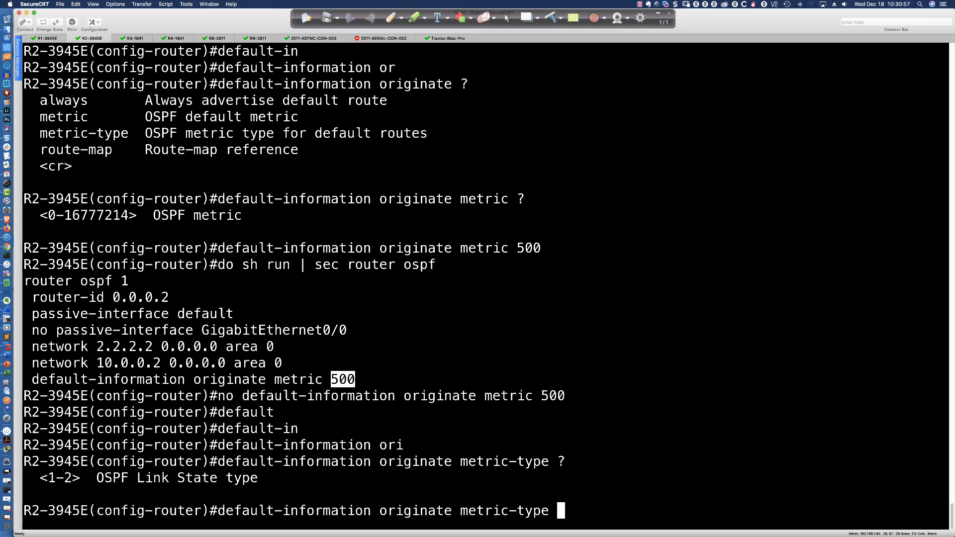
{"action": "type", "text": "1"}
{"action": "key", "text": "Return"}
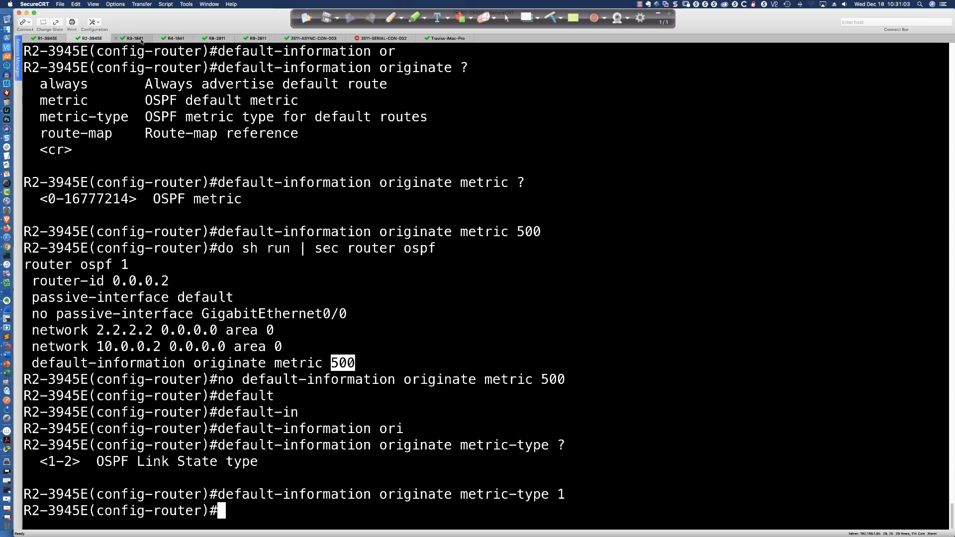
- Switch to the R3-2911 session, rerun "sh ip route" and highlight the default route's code and metric
{"action": "left_click", "coordinate": [142, 40]}
{"action": "key", "text": "Up"}
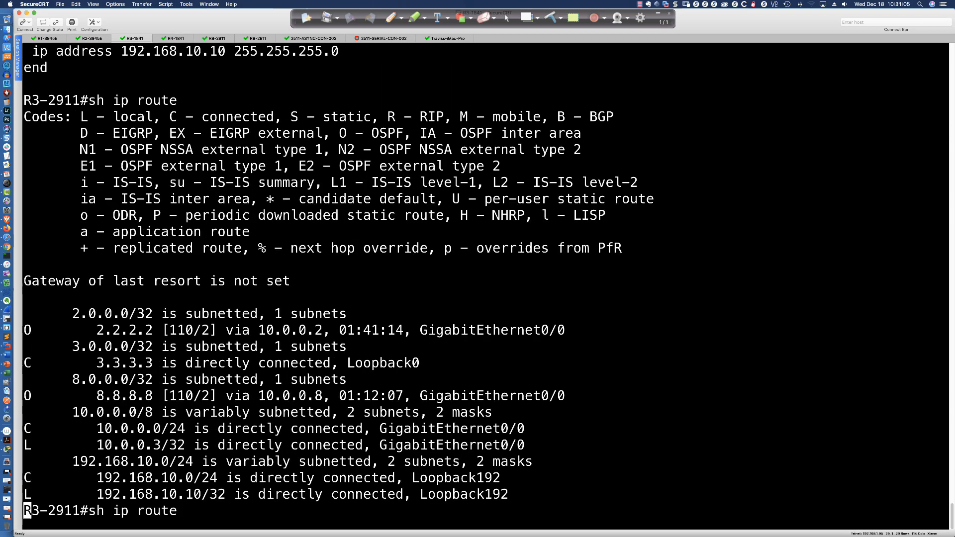
{"action": "key", "text": "Return"}
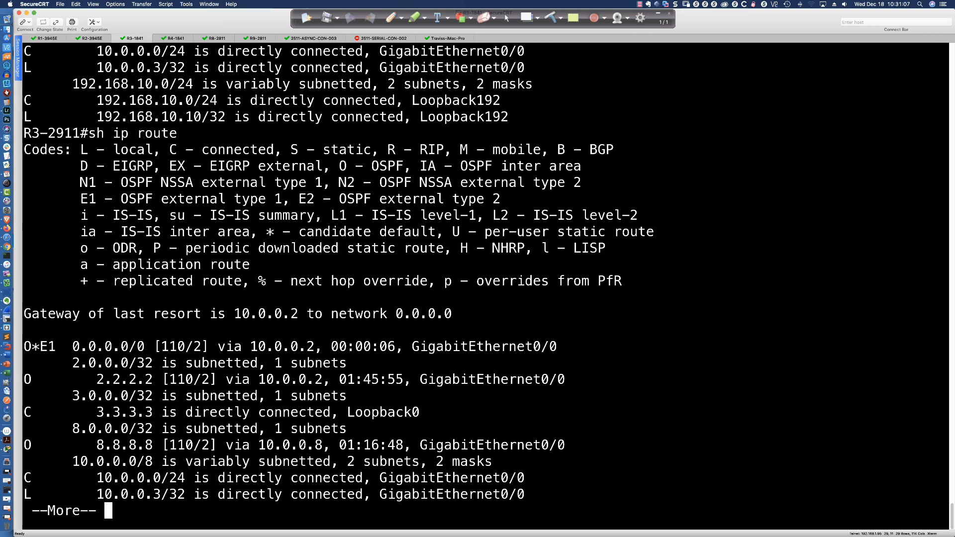
{"action": "key", "text": "space"}
{"action": "left_click_drag", "start_coordinate": [26, 300], "coordinate": [58, 302]}
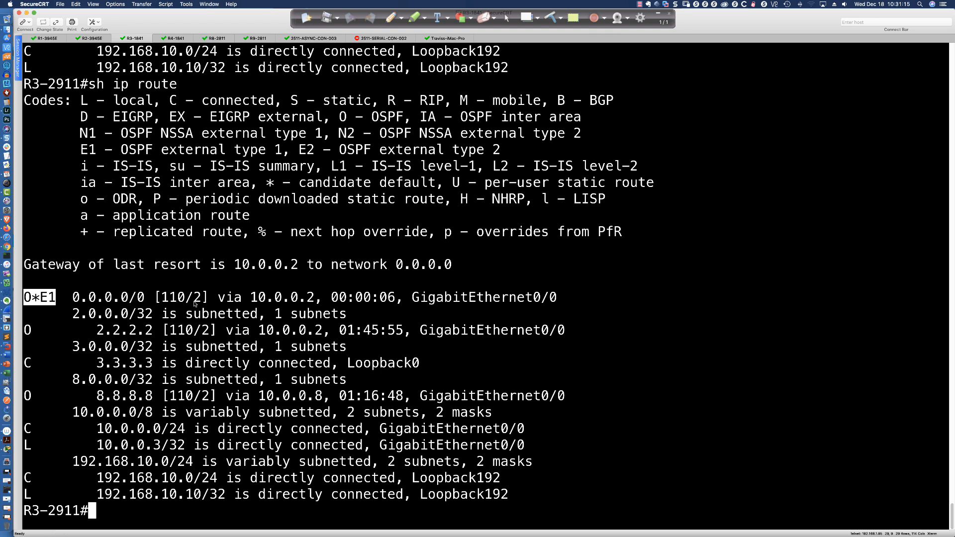
{"action": "left_click_drag", "start_coordinate": [194, 302], "coordinate": [199, 304]}
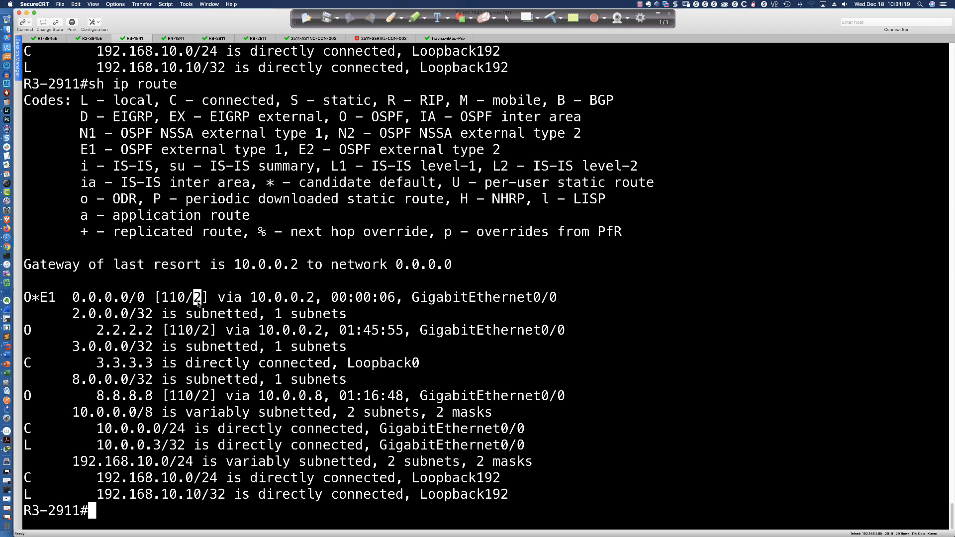
- Highlight the metric of the default route in R3-2911's routing table
{"action": "left_click", "coordinate": [268, 281]}
{"action": "double_click", "coordinate": [197, 297]}
{"action": "double_click", "coordinate": [199, 298]}
{"action": "left_click", "coordinate": [199, 298]}
{"action": "left_click_drag", "start_coordinate": [194, 299], "coordinate": [201, 300]}
- Return to the R2-3945E session and remove the default route advertisement with "no default-information originate metric-type 1"
{"action": "left_click", "coordinate": [90, 38]}
{"action": "key", "text": "Up"}
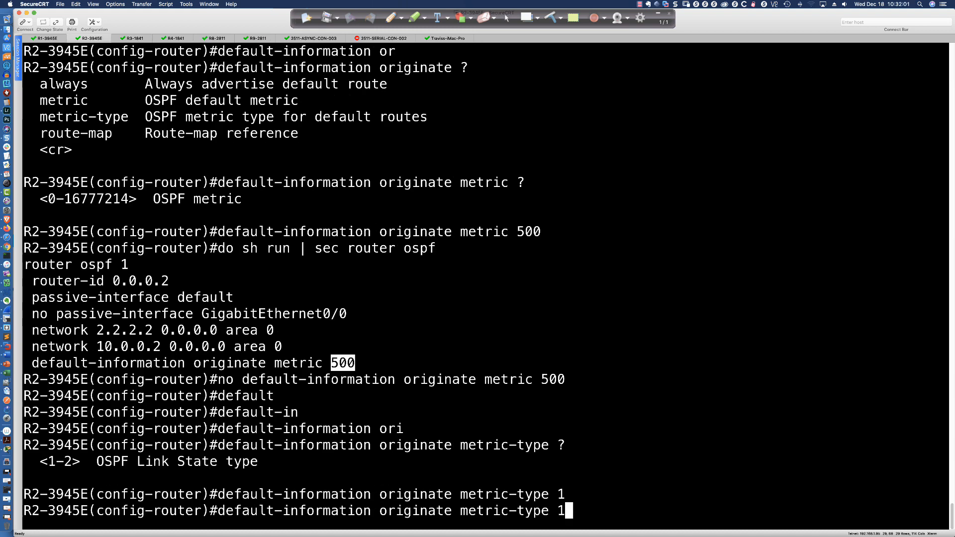
{"action": "key", "text": "ctrl+a"}
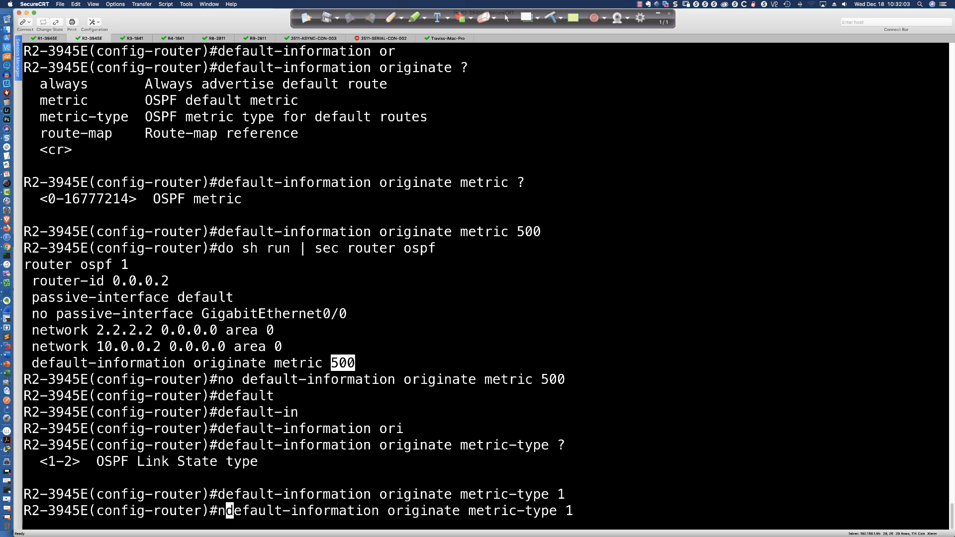
{"action": "type", "text": "no"}
{"action": "key", "text": "Return"}
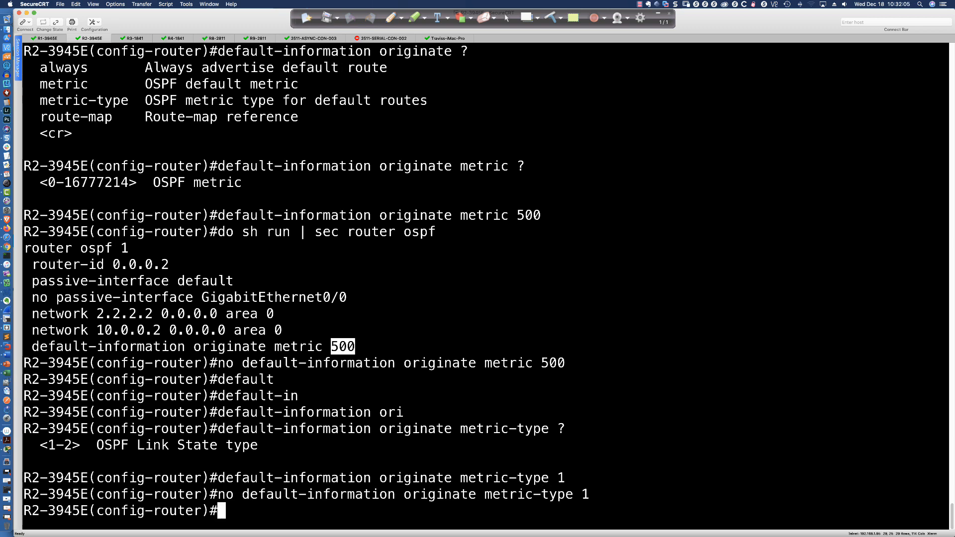
- Advertise the default route from R2-3945E without extra options using "default-information originate"
{"action": "key", "text": "Up"}
{"action": "key", "text": "Up"}
{"action": "key", "text": "BackSpace"}
{"action": "key", "text": "BackSpace"}
{"action": "key", "text": "BackSpace"}
{"action": "key", "text": "BackSpace"}
{"action": "key", "text": "BackSpace"}
{"action": "key", "text": "BackSpace"}
{"action": "key", "text": "BackSpace"}
{"action": "key", "text": "BackSpace"}
{"action": "key", "text": "BackSpace"}
{"action": "key", "text": "BackSpace"}
{"action": "key", "text": "BackSpace"}
{"action": "key", "text": "BackSpace"}
{"action": "key", "text": "BackSpace"}
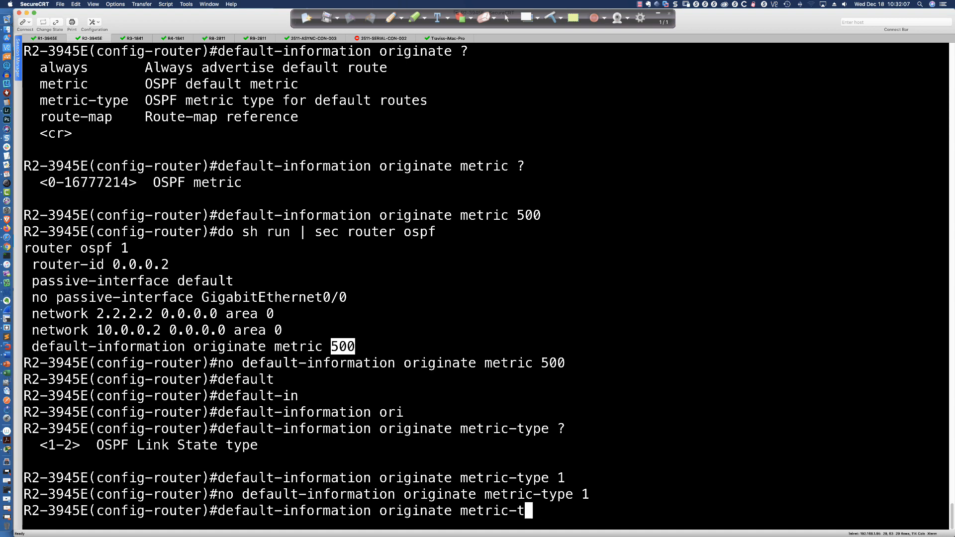
{"action": "key", "text": "Return"}
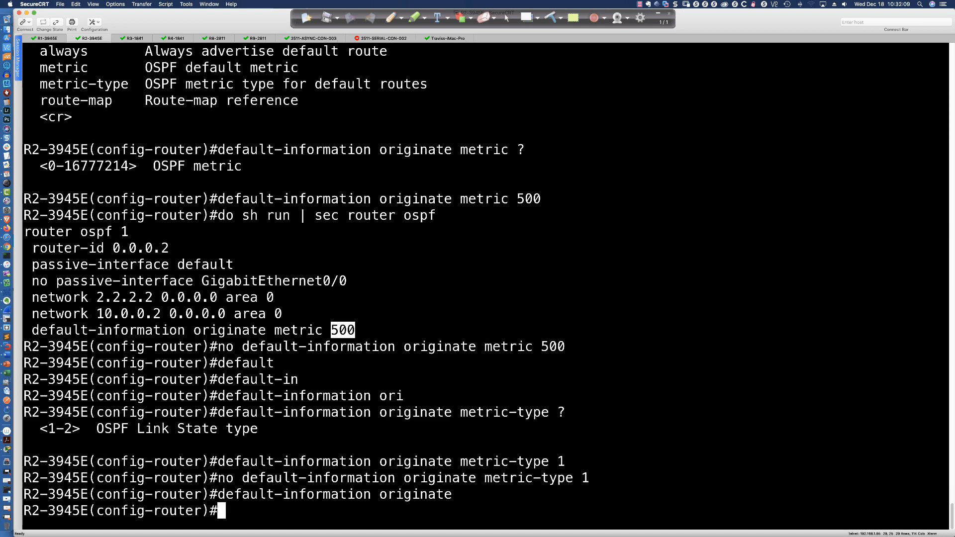
- Switch to the R8-2811 session and rerun "sh ip route" to display its routing table
{"action": "scroll", "coordinate": [191, 45], "scroll_direction": "up", "scroll_amount": 1}
{"action": "left_click", "coordinate": [217, 38]}
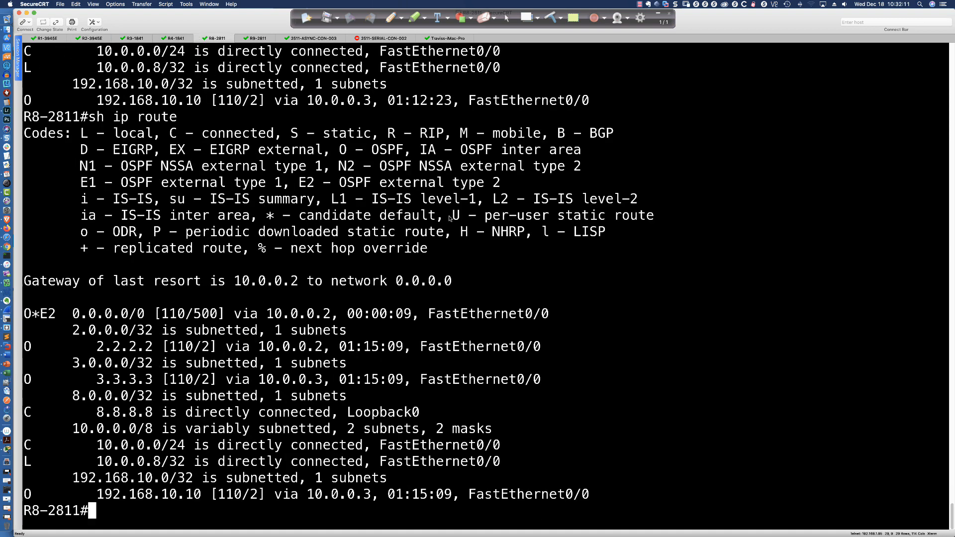
{"action": "key", "text": "Return"}
{"action": "key", "text": "Return"}
{"action": "key", "text": "Return"}
{"action": "key", "text": "Up"}
{"action": "key", "text": "Return"}
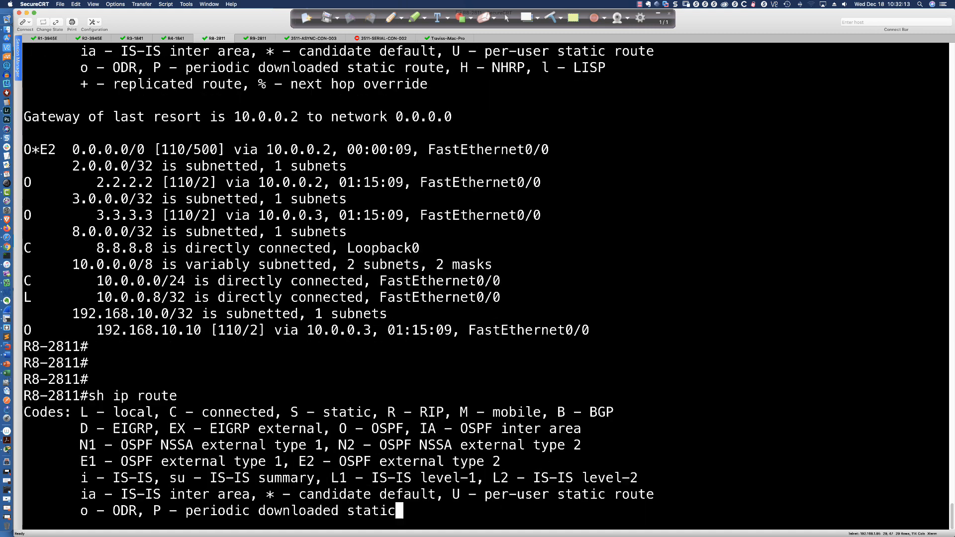
- Highlight the default route's prefix and metric in R8-2811's routing table
{"action": "left_click_drag", "start_coordinate": [195, 331], "coordinate": [198, 334]}
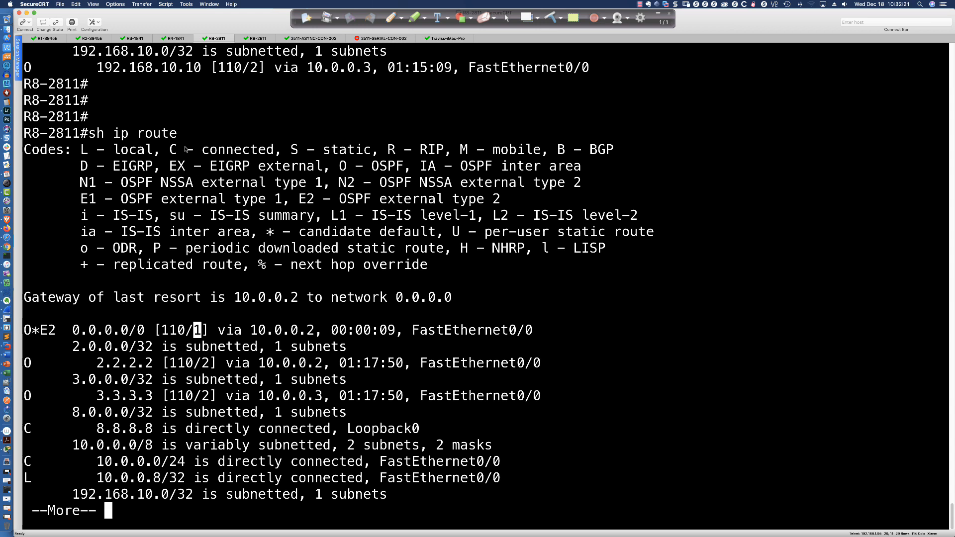
{"action": "left_click_drag", "start_coordinate": [87, 330], "coordinate": [198, 331]}
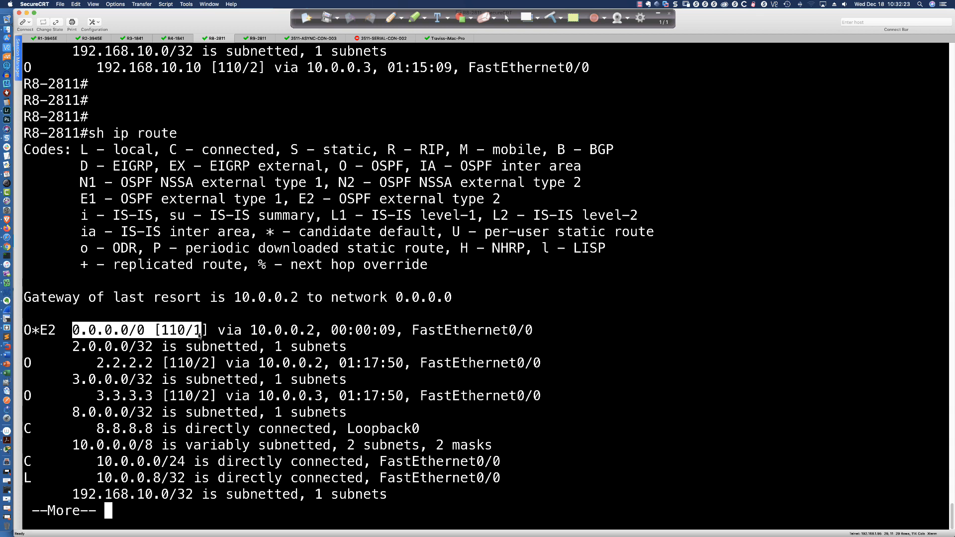
{"action": "left_click", "coordinate": [198, 332]}
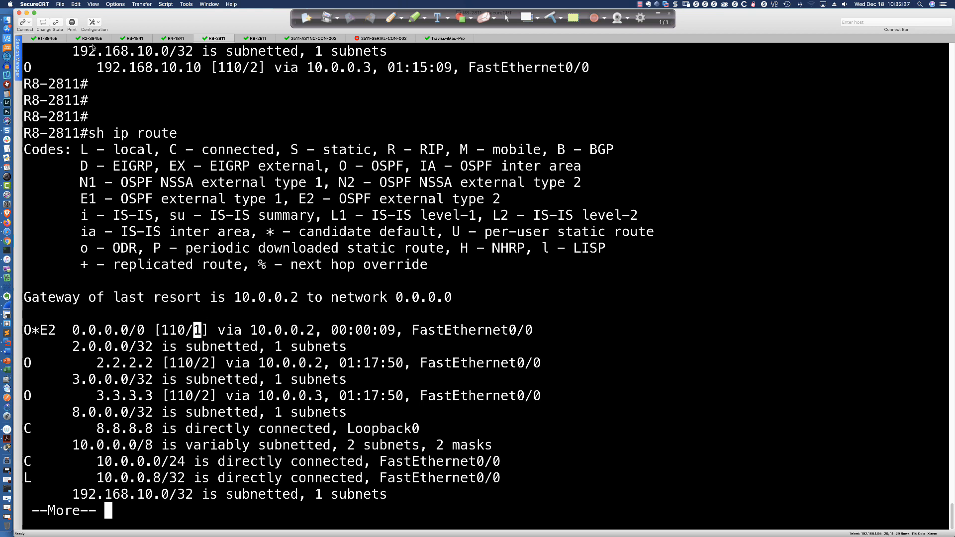
- Return to the R2-3945E session, enter "default-information originate metric-type 1" and highlight its metric-type option
{"action": "left_click", "coordinate": [91, 39]}
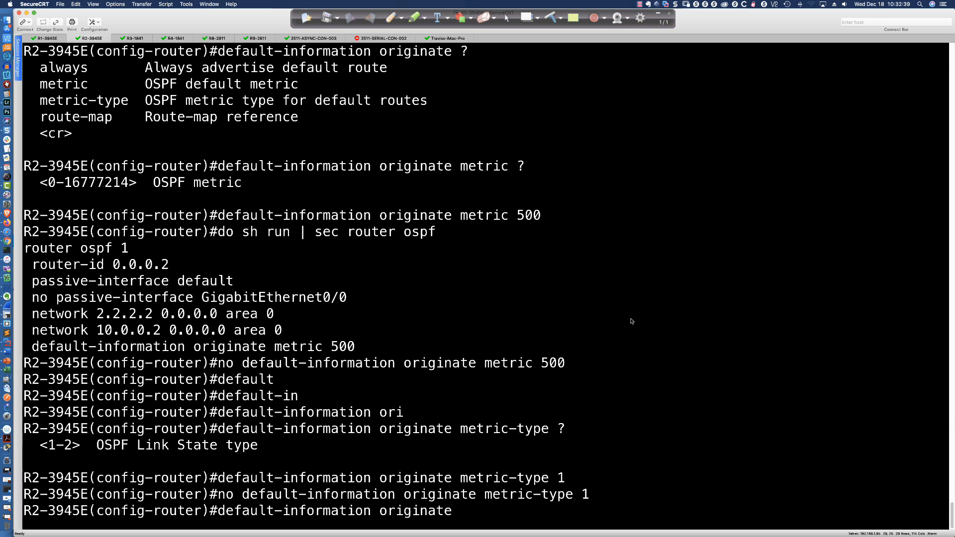
{"action": "key", "text": "Return"}
{"action": "key", "text": "Return"}
{"action": "key", "text": "Return"}
{"action": "key", "text": "Return"}
{"action": "key", "text": "Return"}
{"action": "key", "text": "Up"}
{"action": "type", "text": "met"}
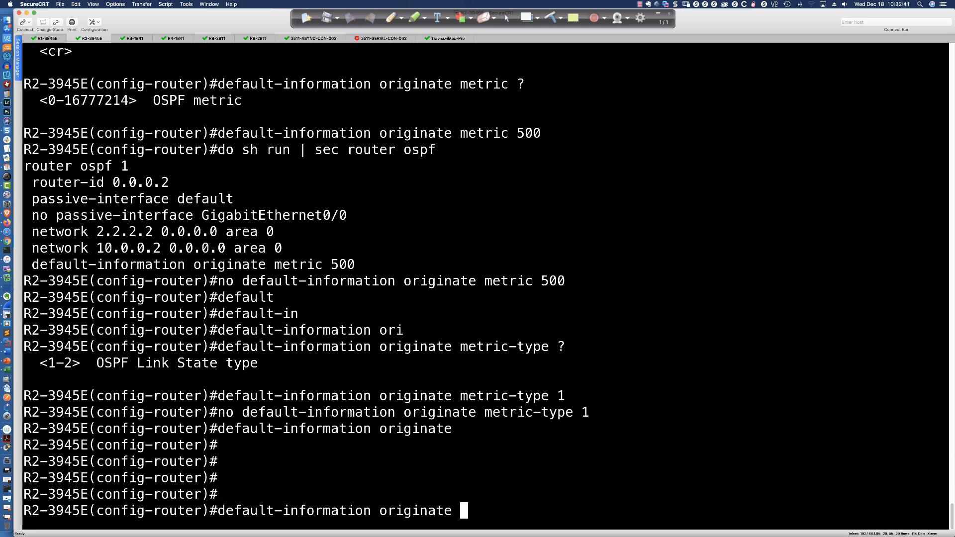
{"action": "type", "text": "ric-typ"}
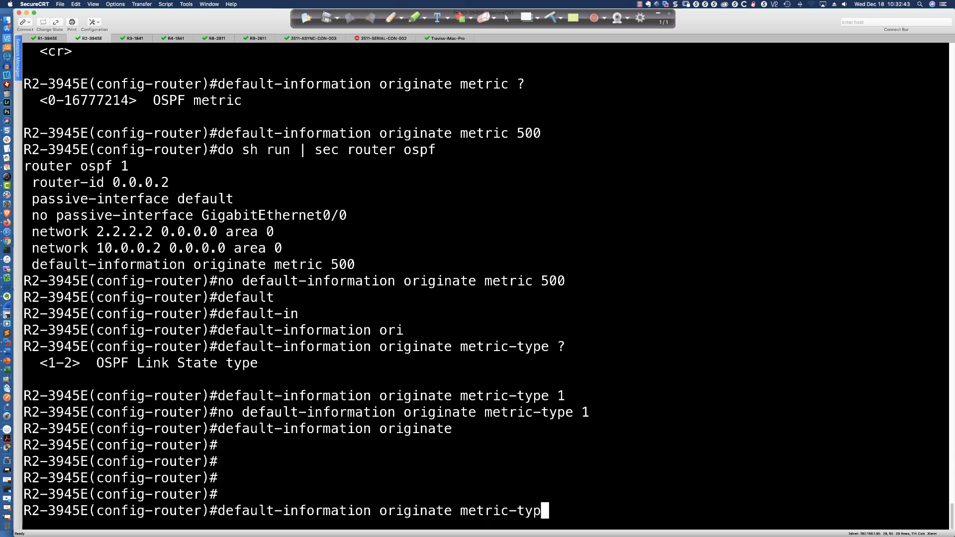
{"action": "key", "text": "Tab"}
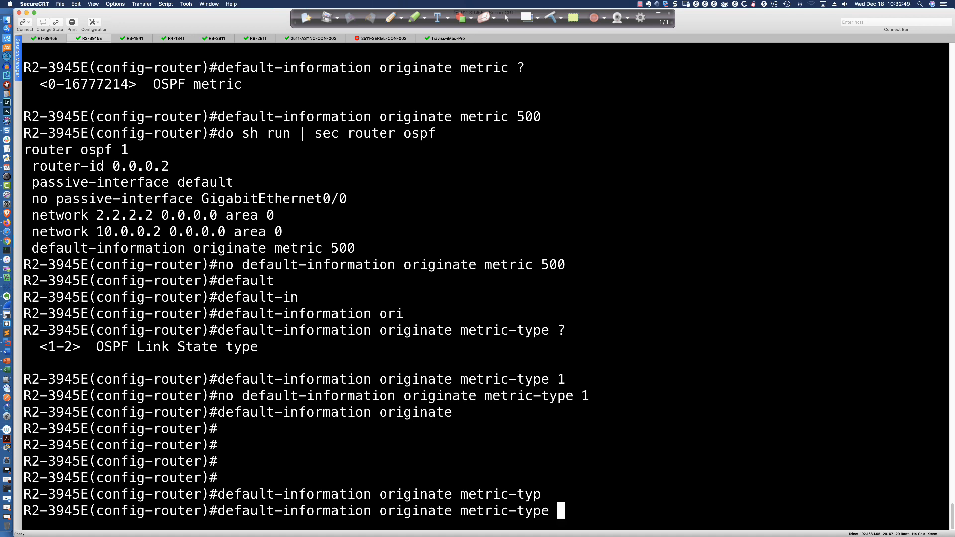
{"action": "type", "text": "1"}
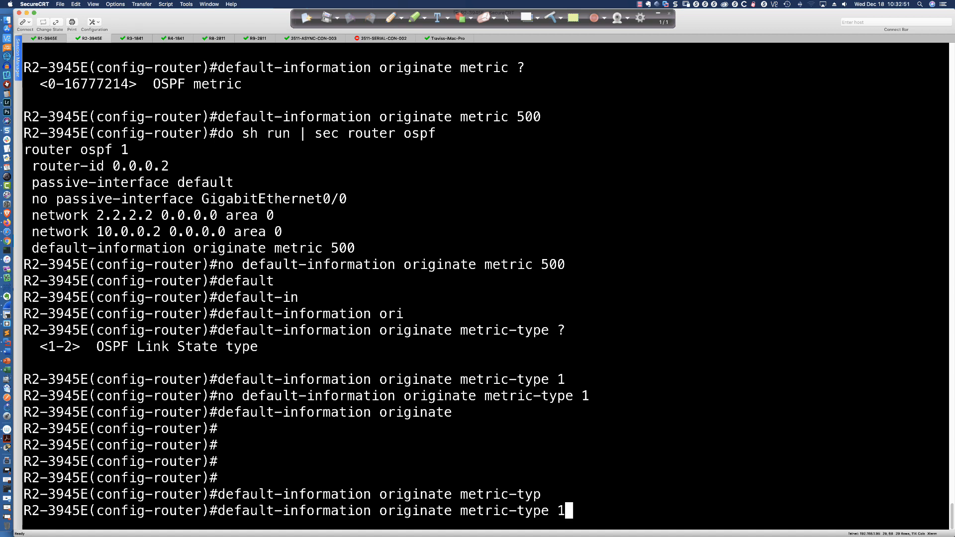
{"action": "key", "text": "Return"}
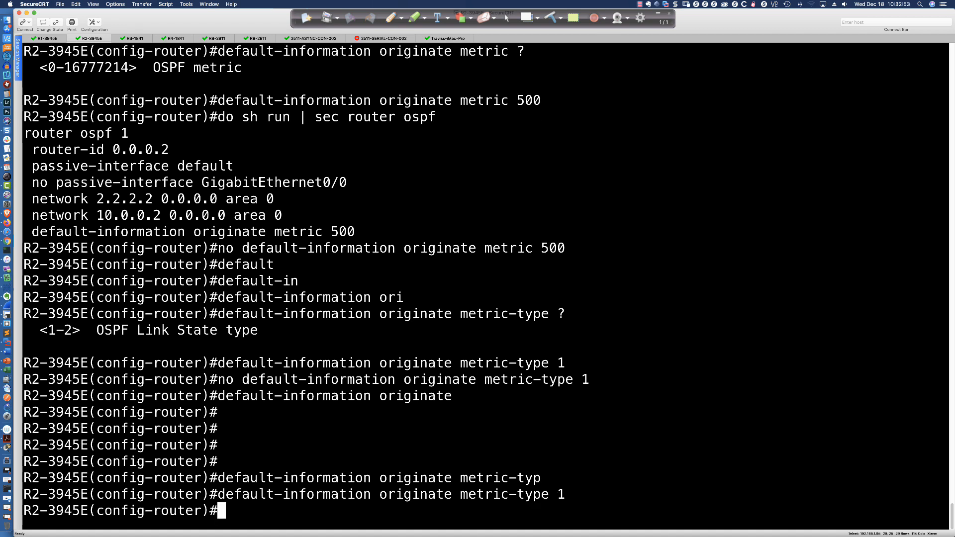
{"action": "left_click_drag", "start_coordinate": [567, 493], "coordinate": [461, 493]}
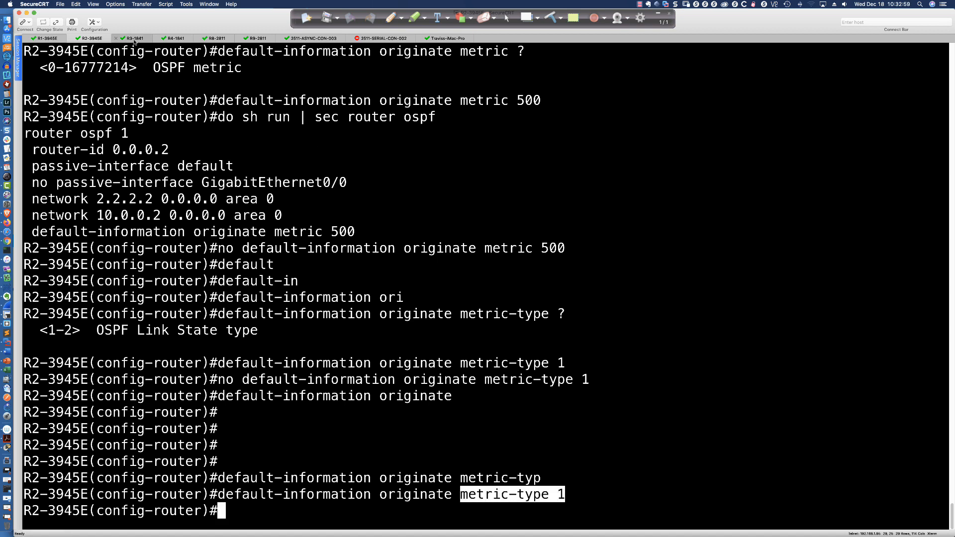
- Switch to the R3-2911 session, rerun "sh ip route" and highlight the default route's metric
{"action": "left_click", "coordinate": [134, 39]}
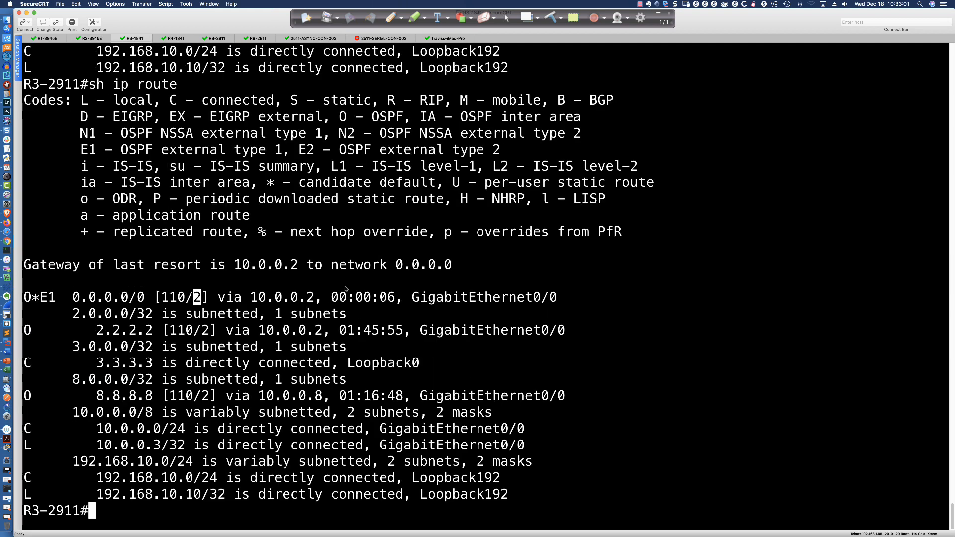
{"action": "key", "text": "Return"}
{"action": "key", "text": "Return"}
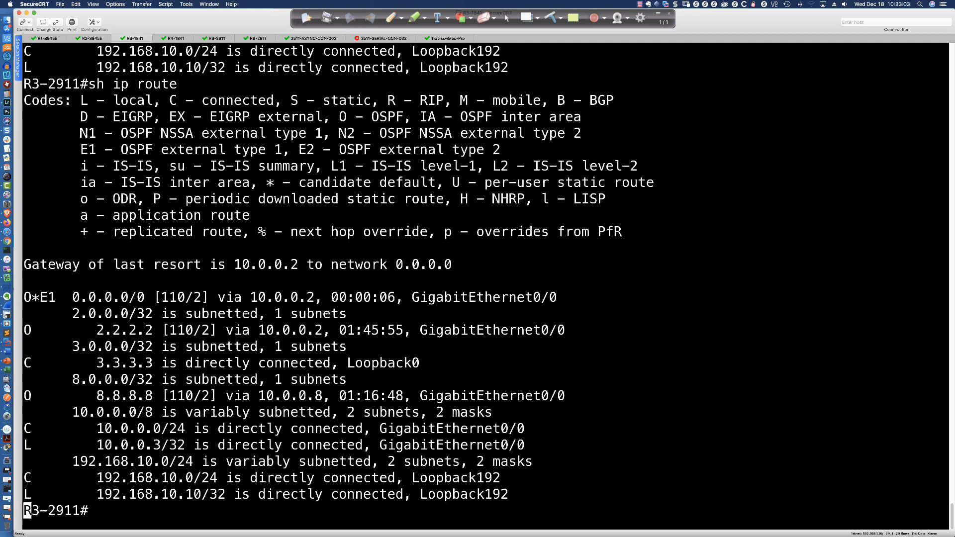
{"action": "key", "text": "Return"}
{"action": "key", "text": "Up"}
{"action": "key", "text": "Return"}
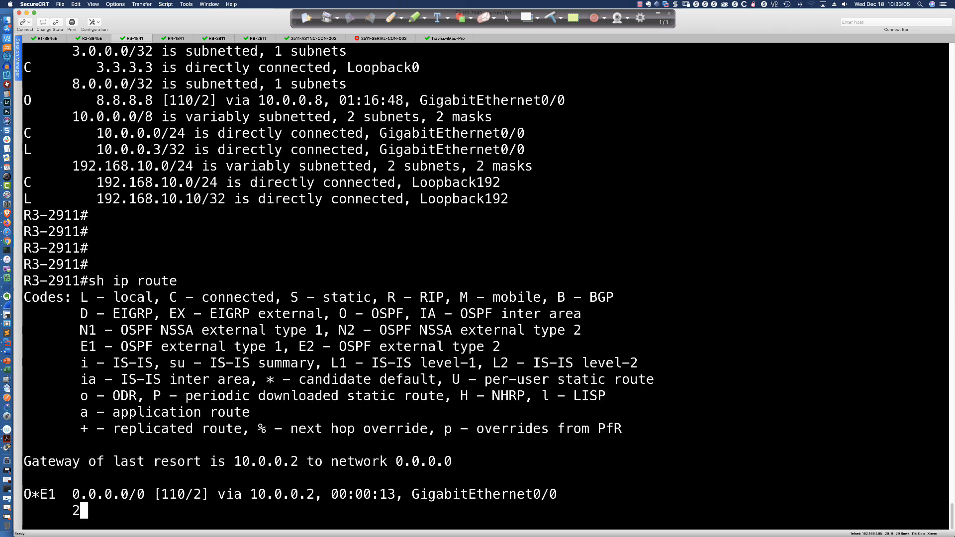
{"action": "left_click_drag", "start_coordinate": [194, 346], "coordinate": [201, 349]}
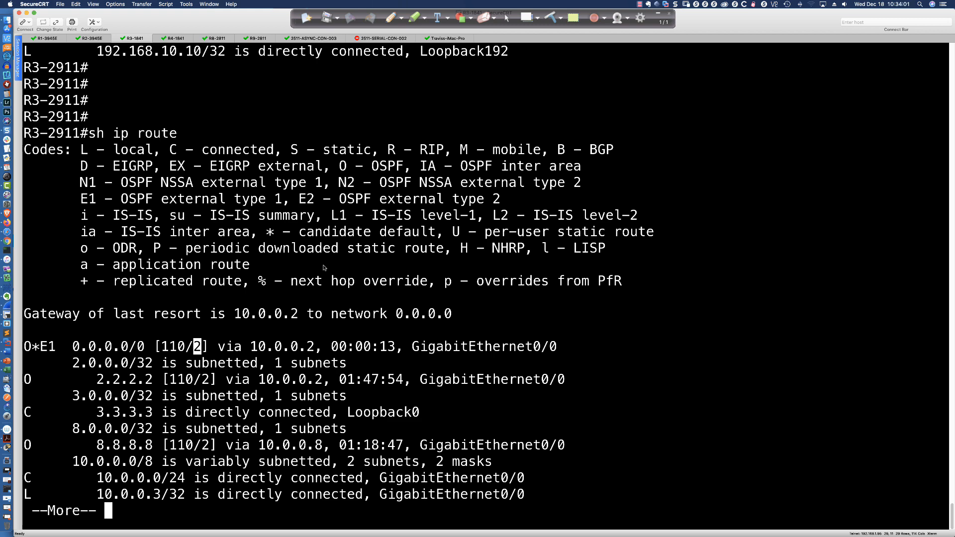
- Go back to the R2-3945E session and withdraw the type 1 default route with "no default-information originate metric-type 1"
{"action": "left_click", "coordinate": [92, 38]}
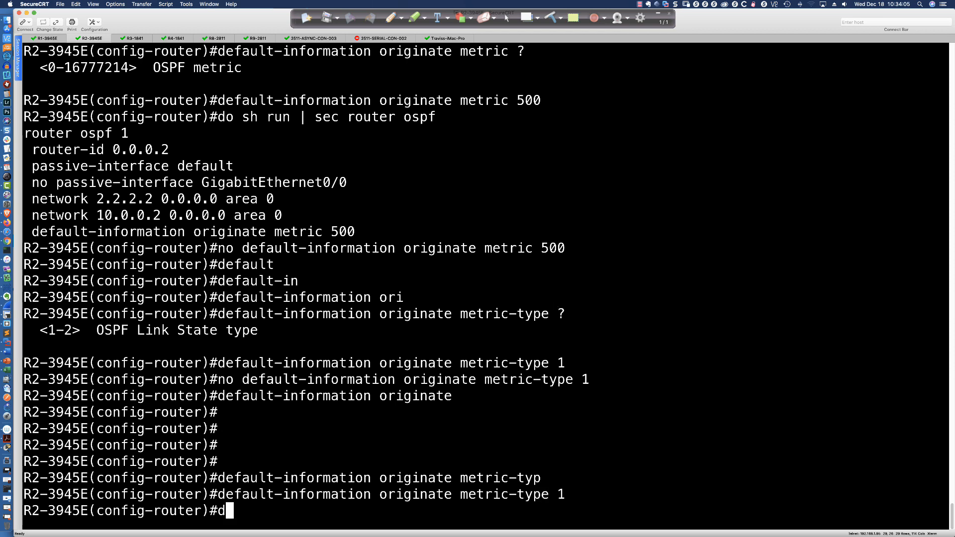
{"action": "key", "text": "Up"}
{"action": "key", "text": "ctrl+a"}
{"action": "type", "text": "no"}
{"action": "key", "text": "Return"}
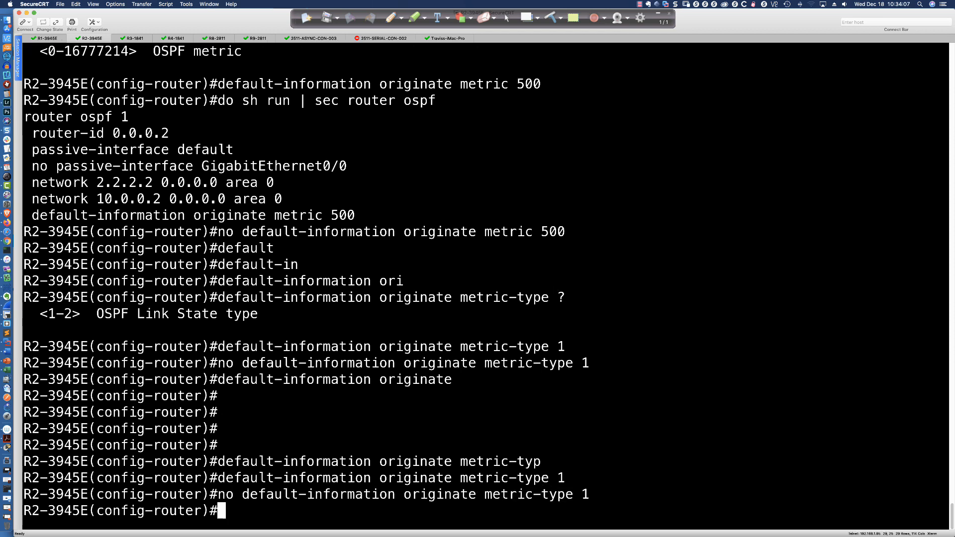
- List the options of "default-information originate" on R2-3945E and highlight the "always" entry
{"action": "type", "text": "default"}
{"action": "key", "text": "Tab"}
{"action": "type", "text": "-"}
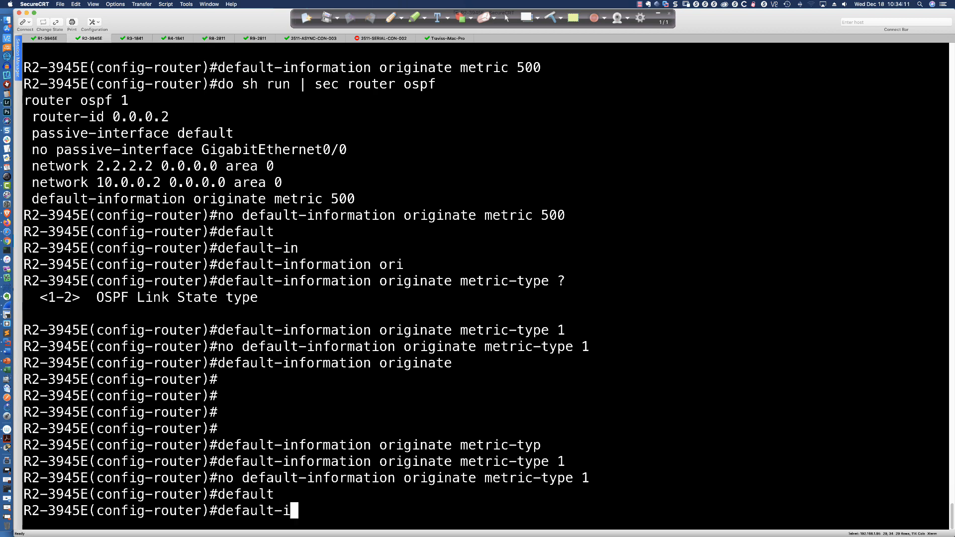
{"action": "type", "text": "in"}
{"action": "key", "text": "Tab"}
{"action": "type", "text": "ori"}
{"action": "key", "text": "Tab"}
{"action": "type", "text": "?"}
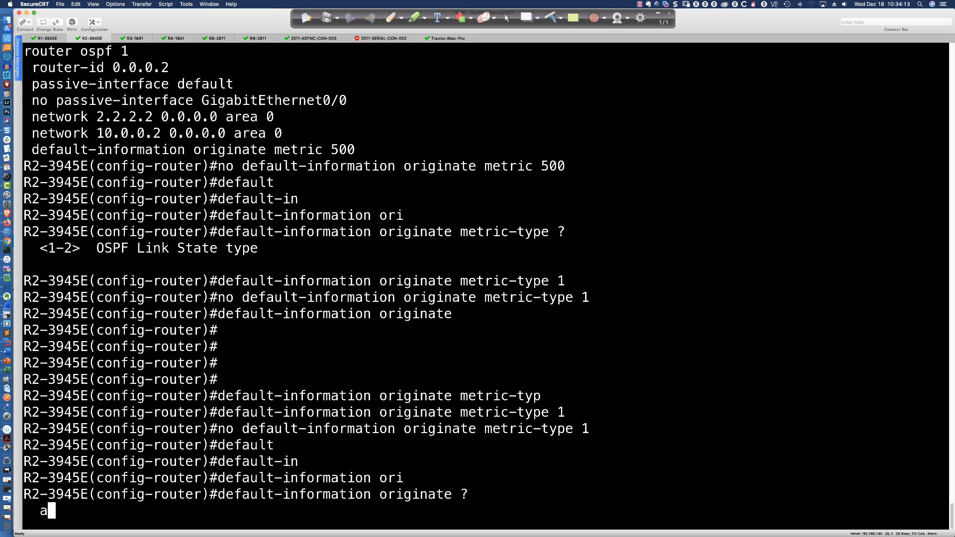
{"action": "left_click_drag", "start_coordinate": [40, 414], "coordinate": [399, 416]}
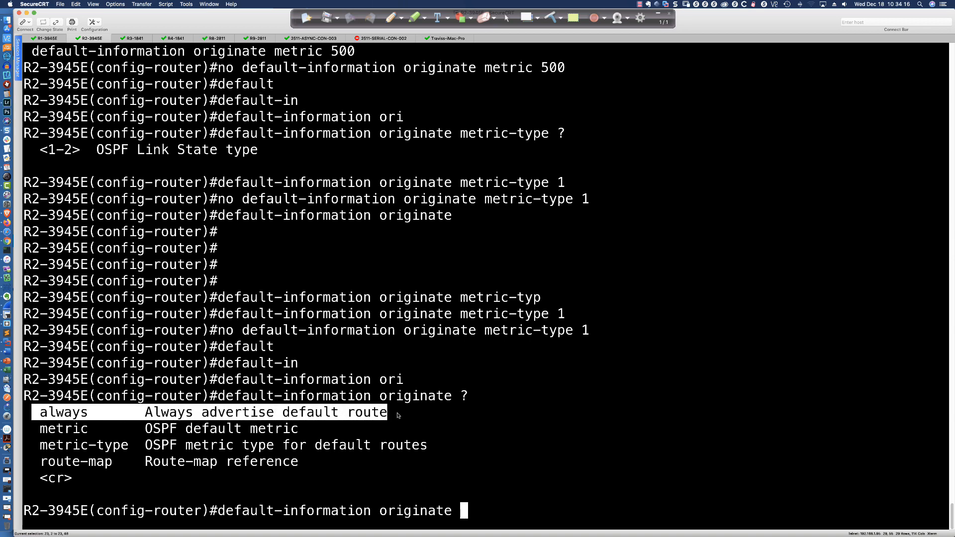
{"action": "left_click", "coordinate": [577, 426]}
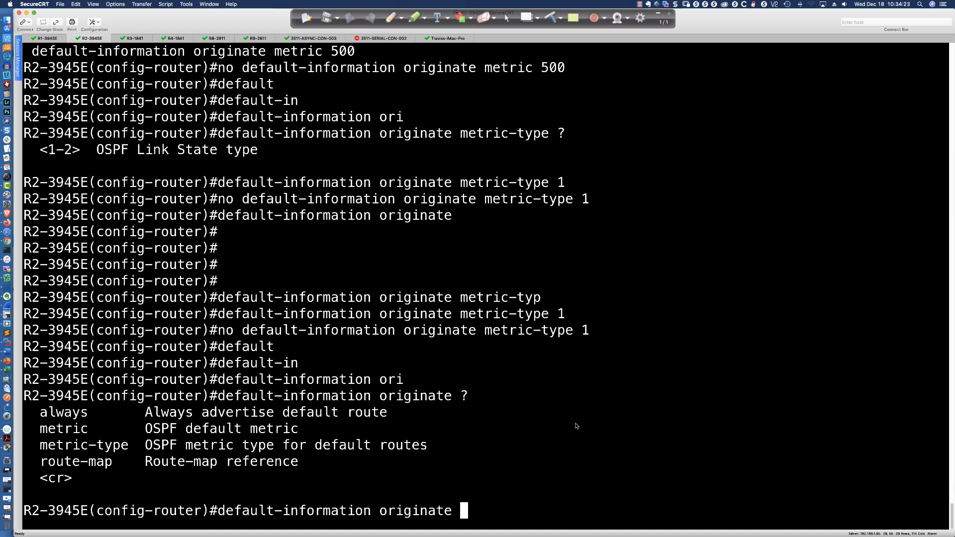
- Discard the partial command, exit OSPF router configuration and list the static routes with "do sh run | inc ip route"
{"action": "key", "text": "BackSpace"}
{"action": "key", "text": "BackSpace"}
{"action": "key", "text": "BackSpace"}
{"action": "key", "text": "BackSpace"}
{"action": "key", "text": "BackSpace"}
{"action": "key", "text": "BackSpace"}
{"action": "key", "text": "BackSpace"}
{"action": "key", "text": "BackSpace"}
{"action": "key", "text": "BackSpace"}
{"action": "key", "text": "BackSpace"}
{"action": "key", "text": "BackSpace"}
{"action": "key", "text": "BackSpace"}
{"action": "key", "text": "BackSpace"}
{"action": "key", "text": "BackSpace"}
{"action": "key", "text": "BackSpace"}
{"action": "key", "text": "BackSpace"}
{"action": "key", "text": "BackSpace"}
{"action": "key", "text": "BackSpace"}
{"action": "key", "text": "BackSpace"}
{"action": "key", "text": "BackSpace"}
{"action": "key", "text": "BackSpace"}
{"action": "key", "text": "BackSpace"}
{"action": "key", "text": "BackSpace"}
{"action": "key", "text": "BackSpace"}
{"action": "key", "text": "BackSpace"}
{"action": "key", "text": "BackSpace"}
{"action": "key", "text": "BackSpace"}
{"action": "key", "text": "BackSpace"}
{"action": "key", "text": "BackSpace"}
{"action": "type", "text": "er)#e"}
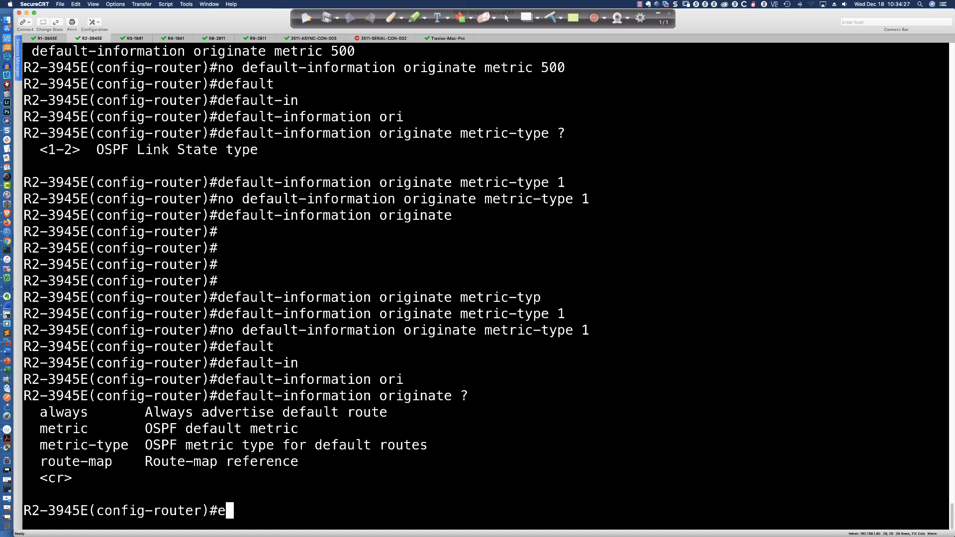
{"action": "type", "text": "xit"}
{"action": "key", "text": "Return"}
{"action": "type", "text": "do shr un"}
{"action": "key", "text": "BackSpace"}
{"action": "key", "text": "BackSpace"}
{"action": "key", "text": "BackSpace"}
{"action": "key", "text": "BackSpace"}
{"action": "type", "text": "run | inc ip route"}
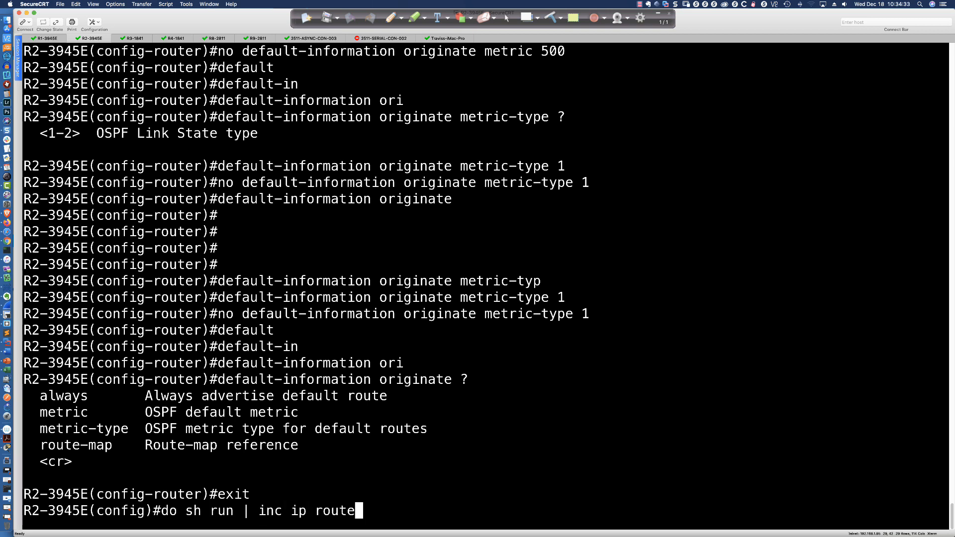
{"action": "key", "text": "Return"}
- Remove the static default route from R2-3945E with "no ip route 0.0.0.0 0.0.0.0 Serial0/0/0"
{"action": "type", "text": "no"}
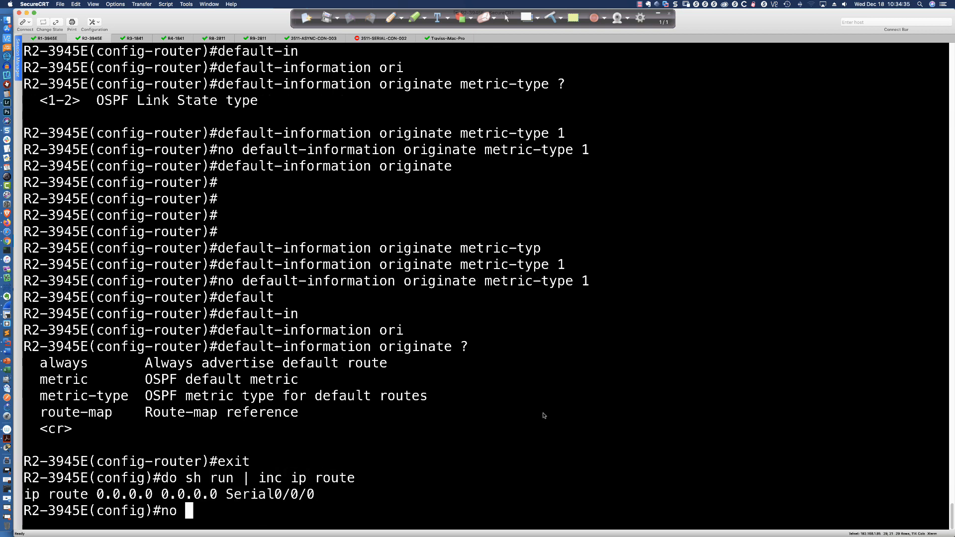
{"action": "left_click_drag", "start_coordinate": [24, 495], "coordinate": [312, 496]}
{"action": "type", "text": "ip route 0.0.0.0 0.0.0.0 Serial0/0/0"}
{"action": "key", "text": "Return"}
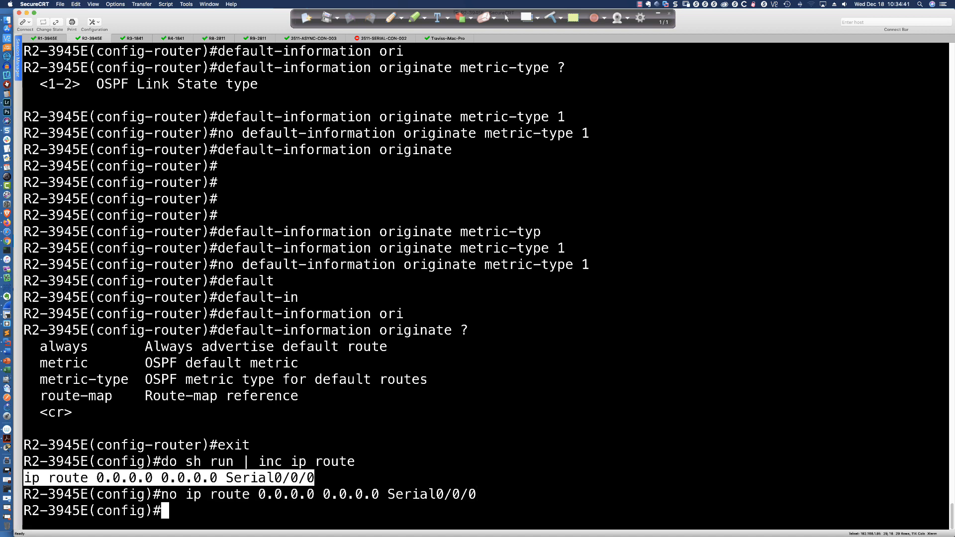
- Enter the OSPF process 1 configuration on R2-3945E with "router ospf 1"
{"action": "type", "text": "router opsf "}
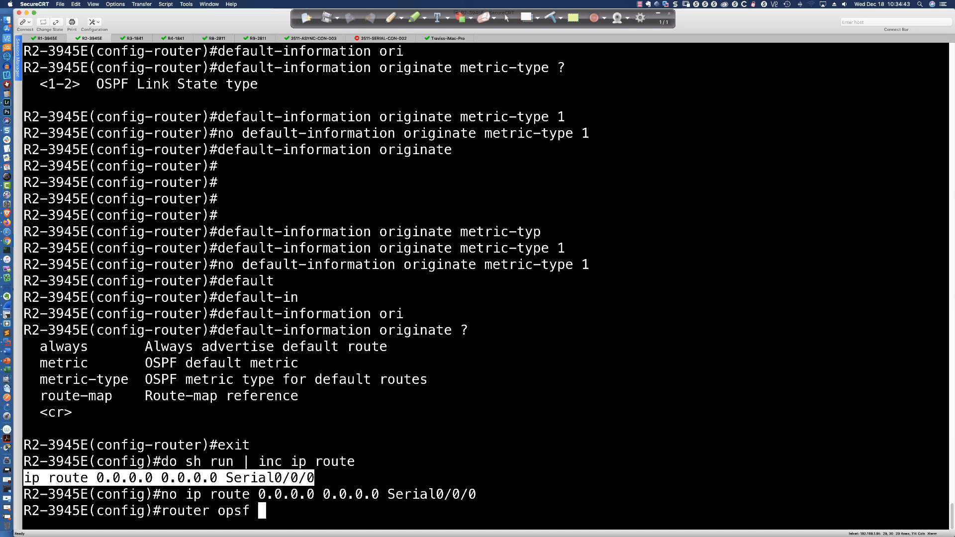
{"action": "type", "text": "1"}
{"action": "key", "text": "Return"}
{"action": "key", "text": "Up"}
{"action": "key", "text": "BackSpace"}
{"action": "key", "text": "BackSpace"}
{"action": "key", "text": "BackSpace"}
{"action": "key", "text": "BackSpace"}
{"action": "key", "text": "BackSpace"}
{"action": "type", "text": "spf 1"}
{"action": "key", "text": "Return"}
- Enter "default-information originate" under OSPF process 1 with no static default route configured
{"action": "type", "text": "def"}
{"action": "key", "text": "Tab"}
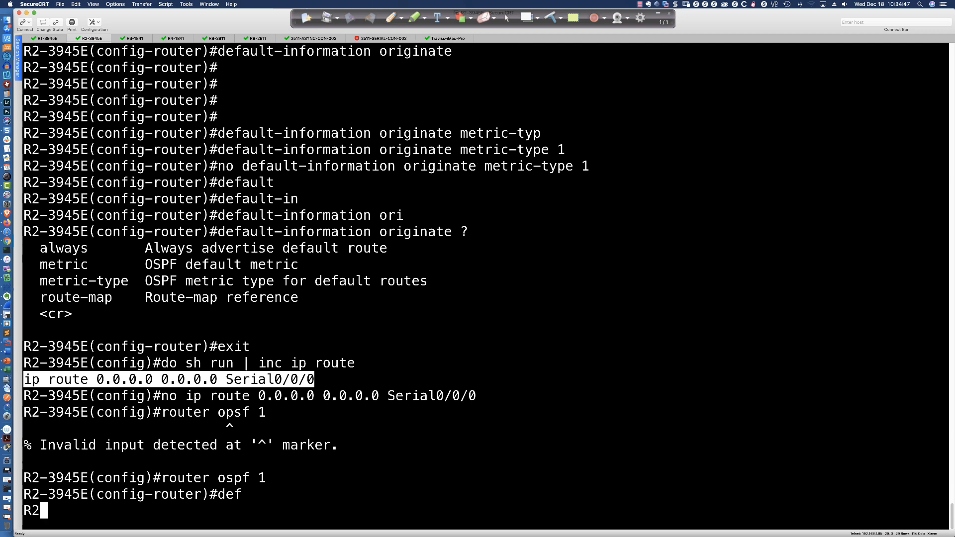
{"action": "type", "text": "-in"}
{"action": "key", "text": "Tab"}
{"action": "type", "text": "ori"}
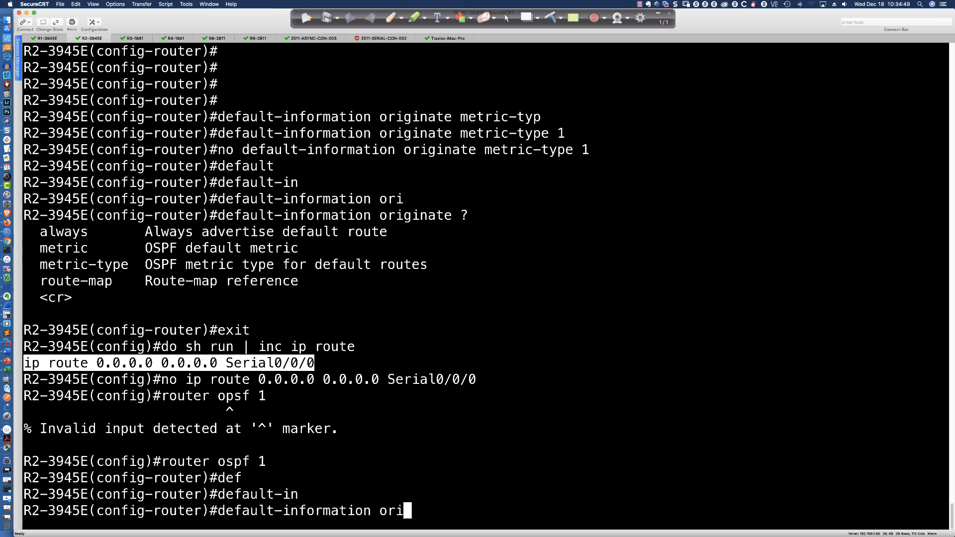
{"action": "key", "text": "Tab"}
{"action": "key", "text": "Return"}
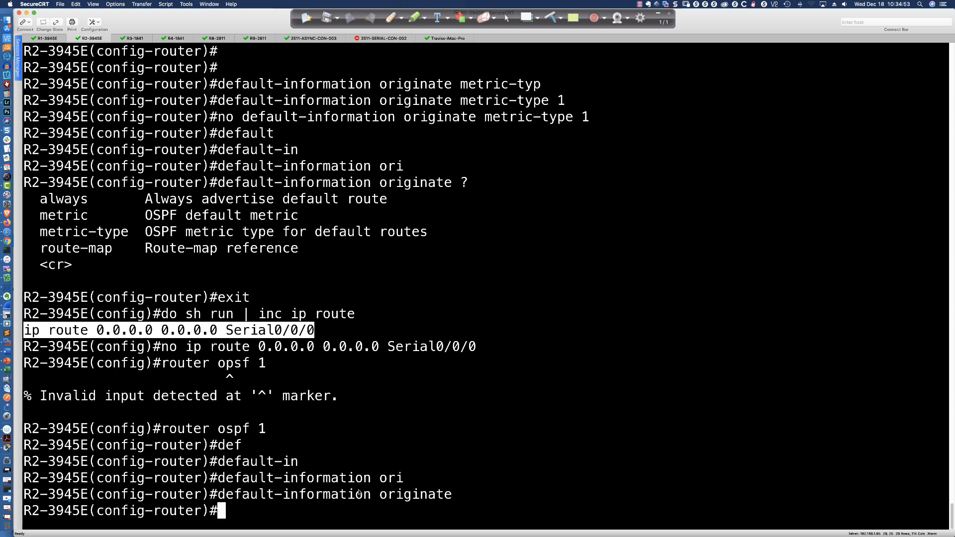
- Display R2-3945E's full routing table from OSPF configuration mode with "do sh ip route"
{"action": "type", "text": "do sh ip"}
{"action": "type", "text": " route"}
{"action": "key", "text": "Return"}
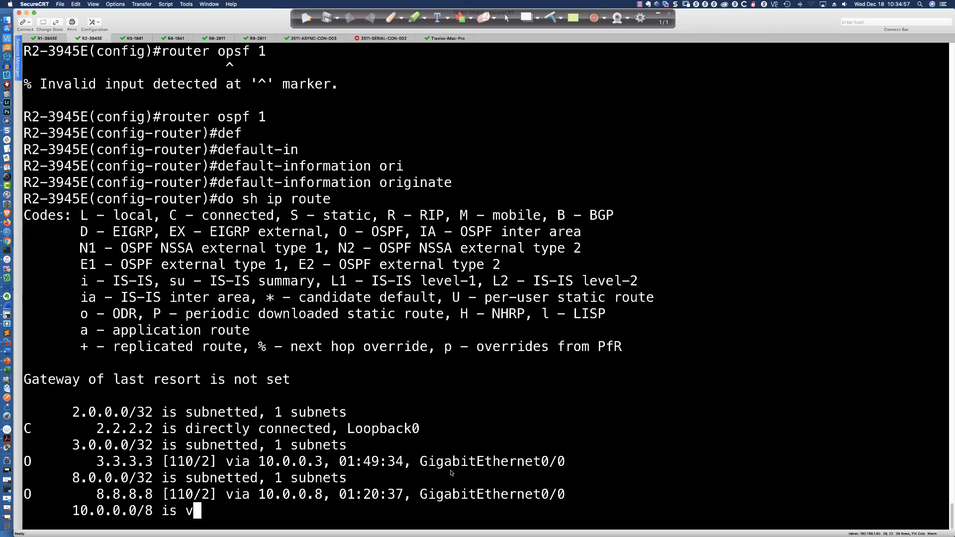
{"action": "key", "text": "space"}
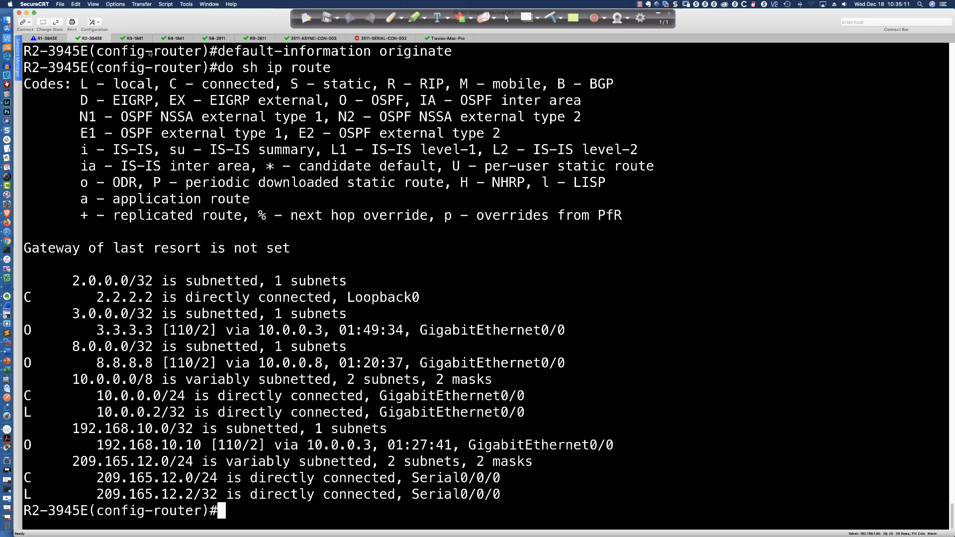
- Switch to the R3-2911 session and display its full routing table with "sh ip route"
{"action": "left_click", "coordinate": [136, 39]}
{"action": "key", "text": "space"}
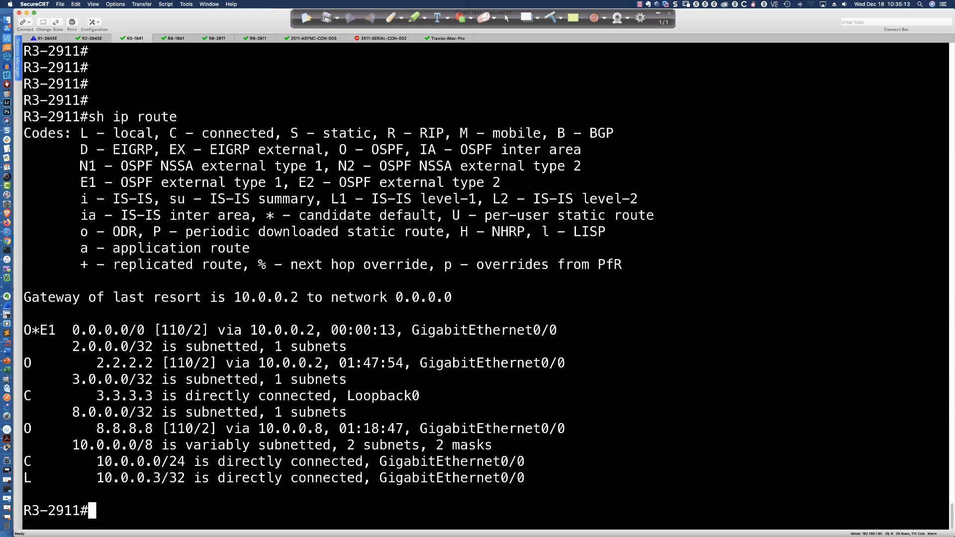
{"action": "key", "text": "Return"}
{"action": "key", "text": "Return"}
{"action": "key", "text": "Return"}
{"action": "key", "text": "Return"}
{"action": "key", "text": "Return"}
{"action": "key", "text": "Up"}
{"action": "key", "text": "Return"}
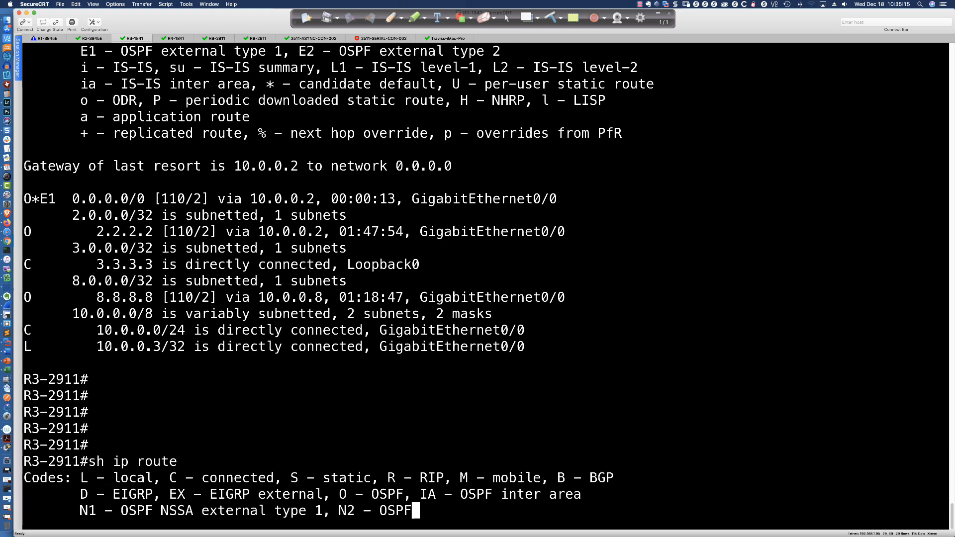
{"action": "key", "text": "space"}
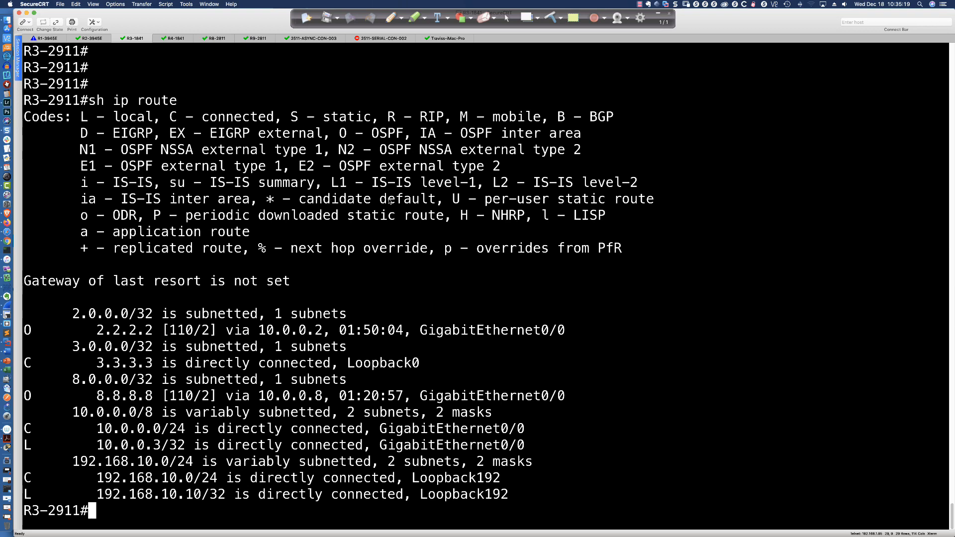
- Switch to the R8-2811 session, quit the paged output and display the current routing table with "sh ip route"
{"action": "left_click", "coordinate": [214, 39]}
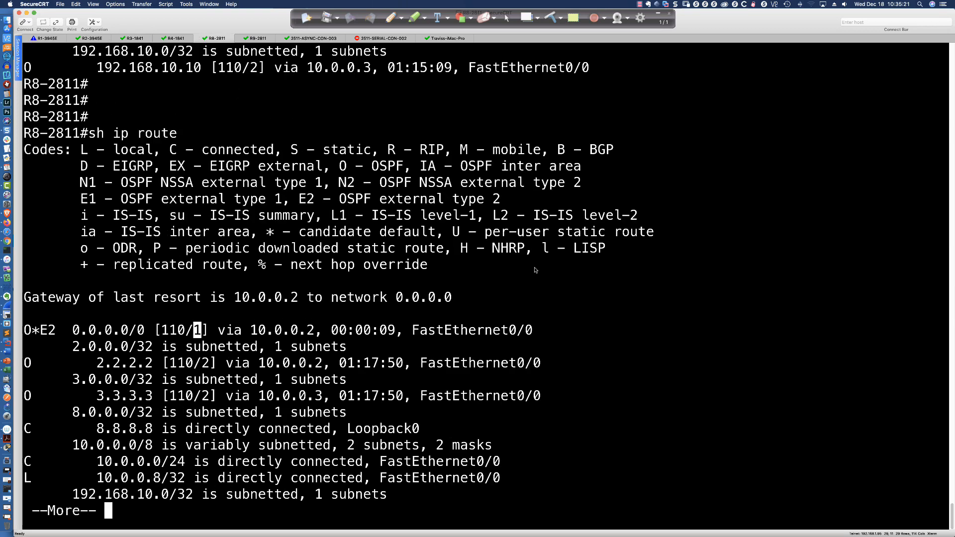
{"action": "key", "text": "q"}
{"action": "key", "text": "Return"}
{"action": "key", "text": "Return"}
{"action": "key", "text": "Return"}
{"action": "key", "text": "Return"}
{"action": "key", "text": "Return"}
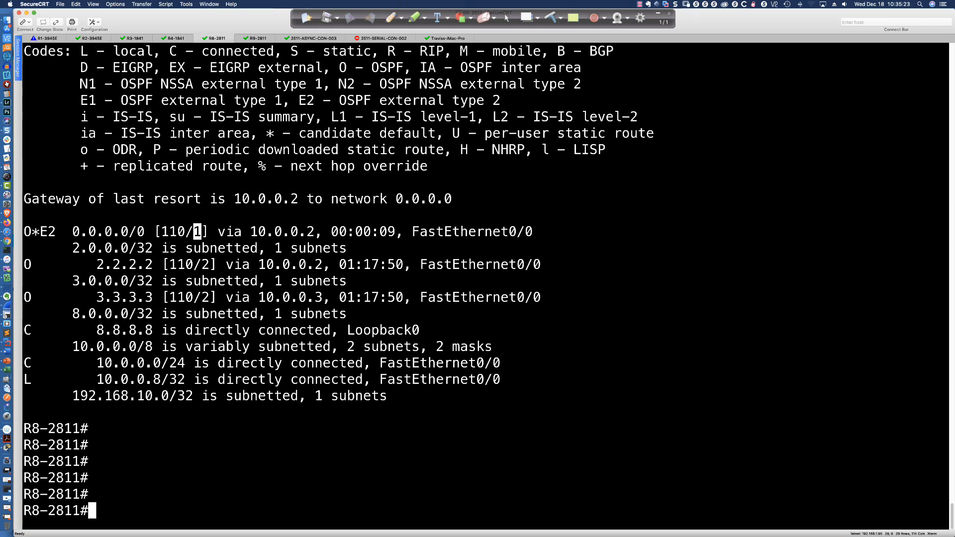
{"action": "type", "text": "sh ip route"}
{"action": "key", "text": "Return"}
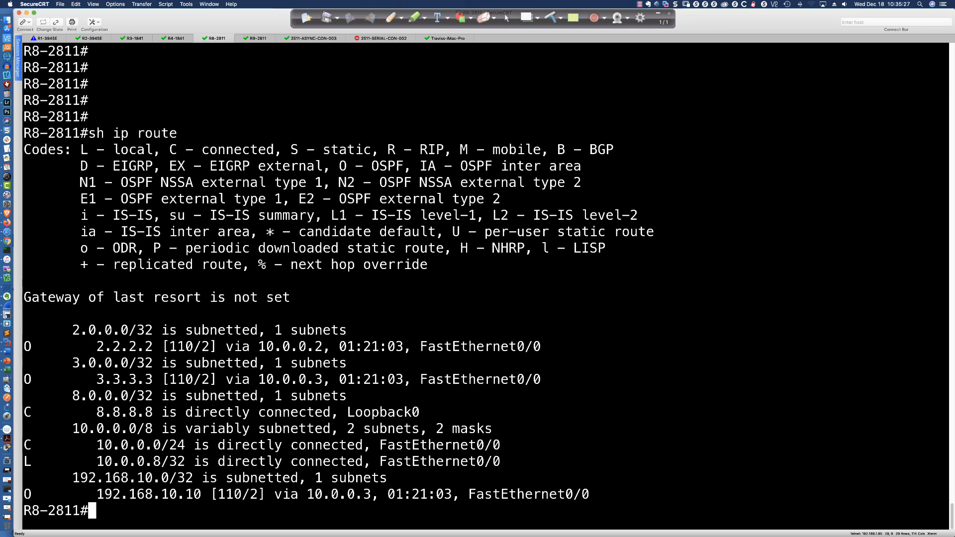
{"action": "key", "text": "Return"}
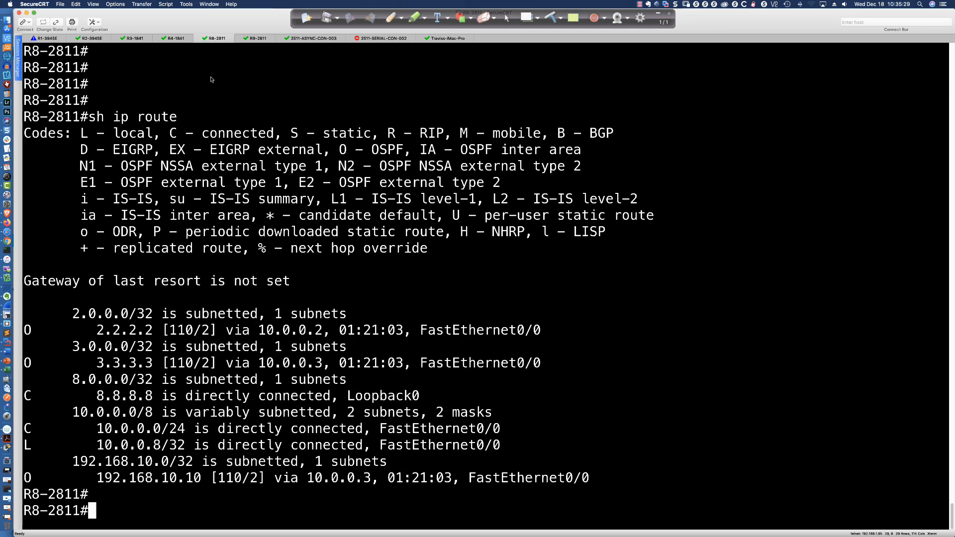
- On R2-3945E, re-enter "default-information originate" and then configure "default-information originate always" under OSPF process 1
{"action": "left_click", "coordinate": [92, 38]}
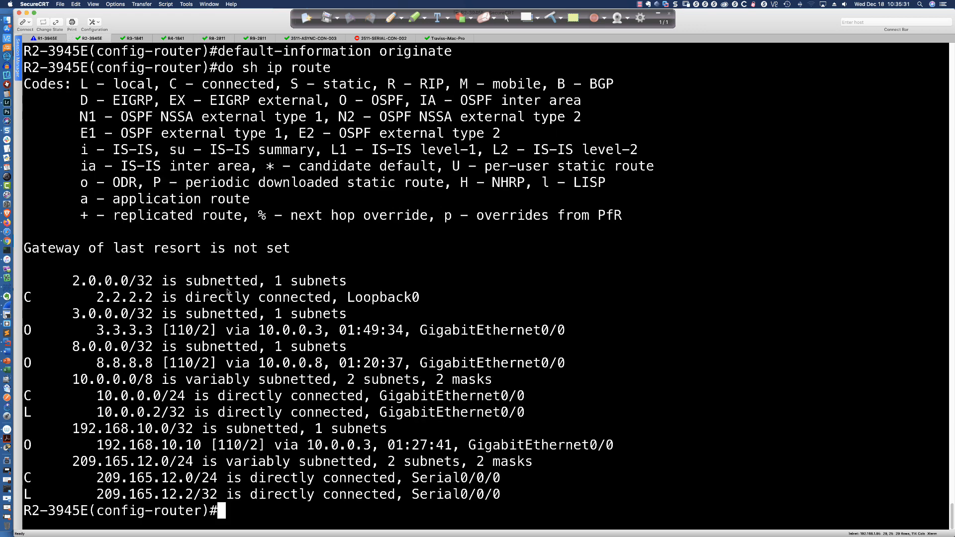
{"action": "key", "text": "Up"}
{"action": "key", "text": "Up"}
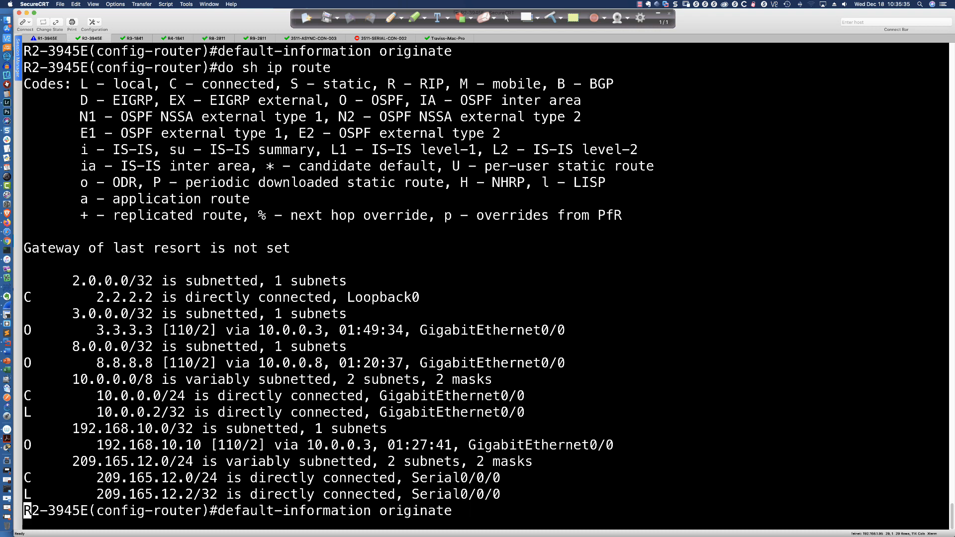
{"action": "key", "text": "Return"}
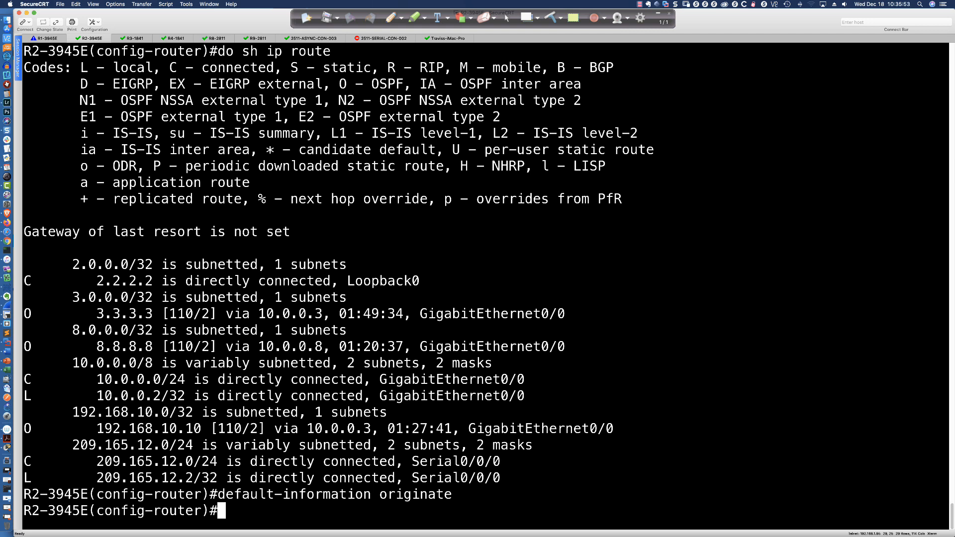
{"action": "key", "text": "Up"}
{"action": "type", "text": "alw"}
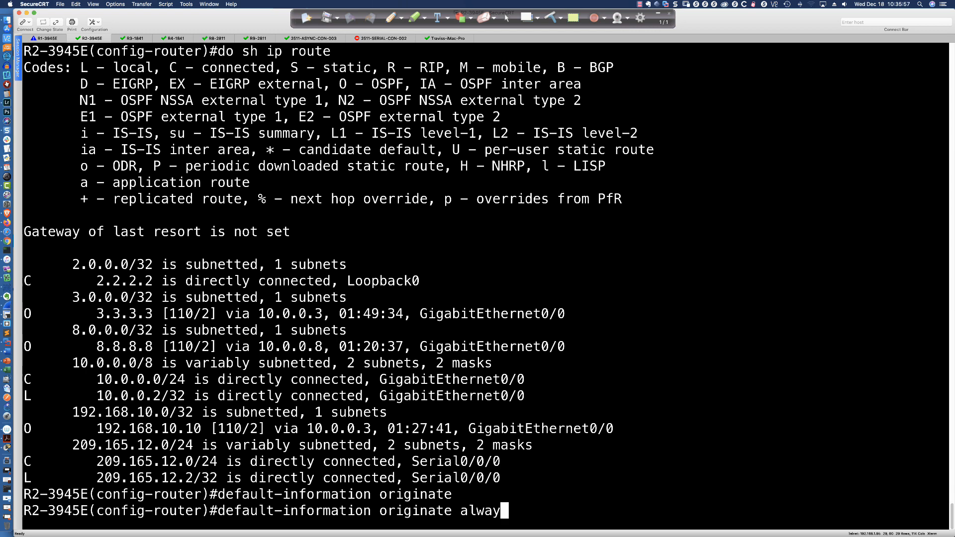
{"action": "type", "text": "ays"}
{"action": "key", "text": "Return"}
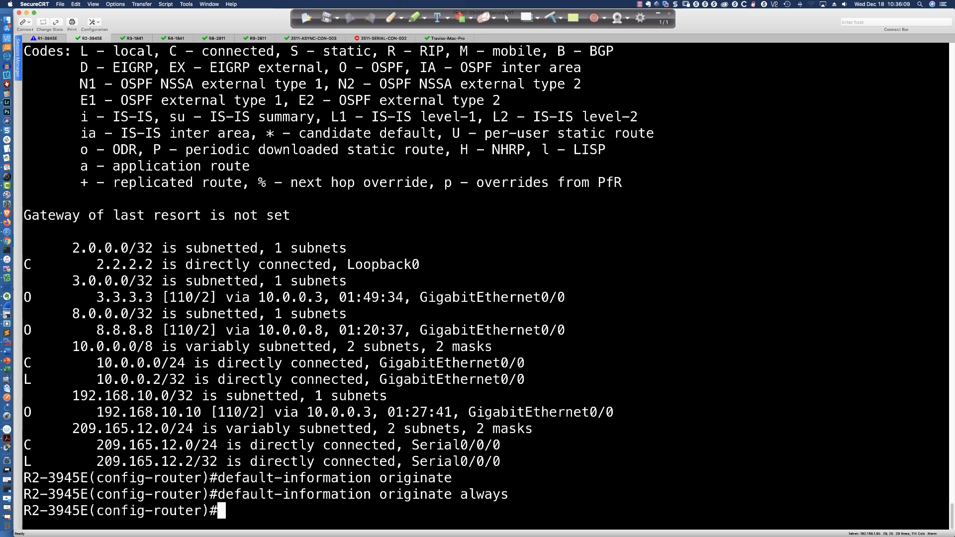
- Display R2-3945E's routing table with "do sh ip route" and highlight the "always" keyword in the earlier command
{"action": "type", "text": "do sh ip route"}
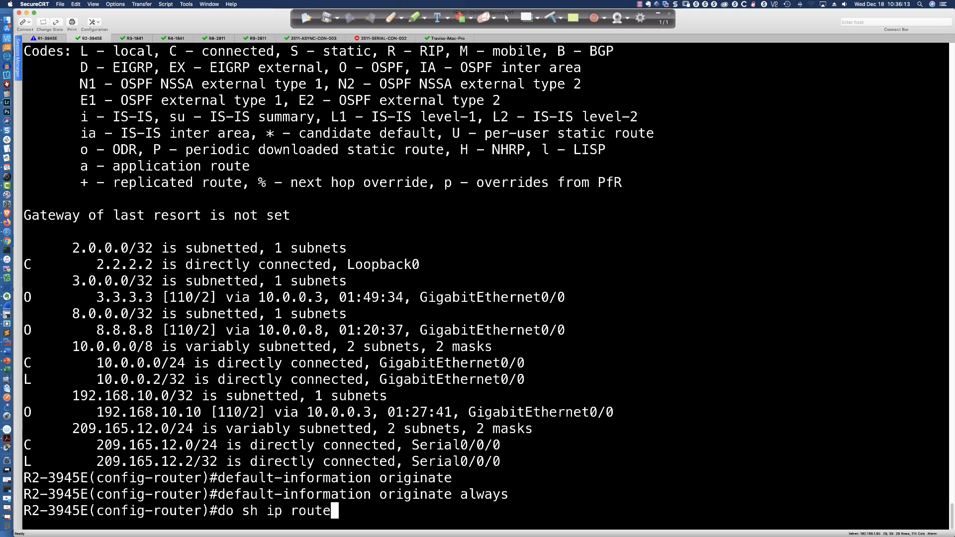
{"action": "key", "text": "Return"}
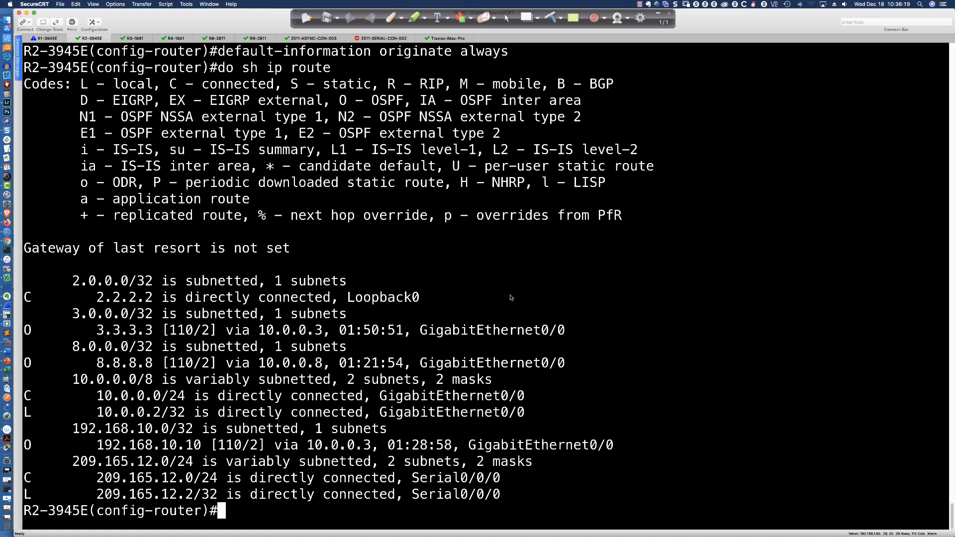
{"action": "double_click", "coordinate": [464, 52]}
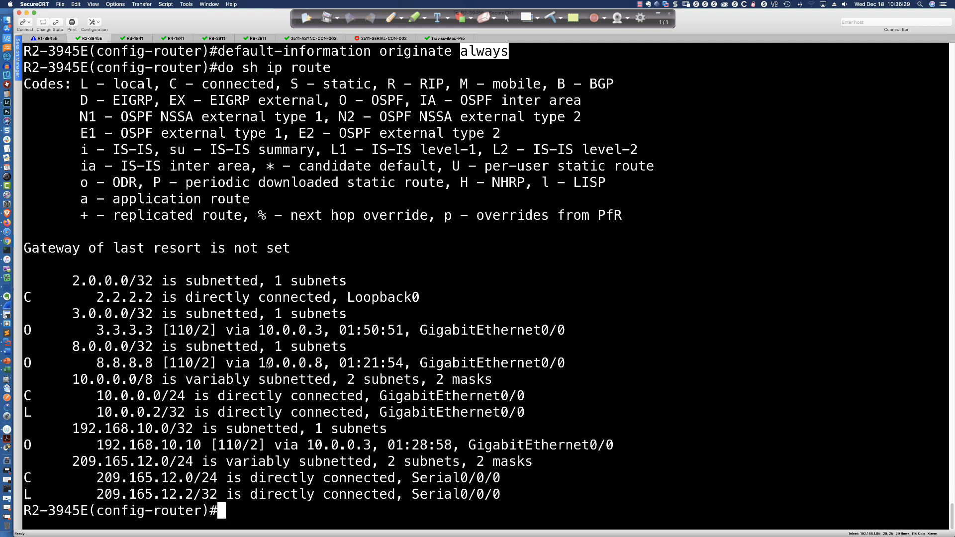
- Display R3-2911's routing table again with "sh ip route" and highlight the 0.0.0.0/0 default route line
{"action": "left_click", "coordinate": [135, 38]}
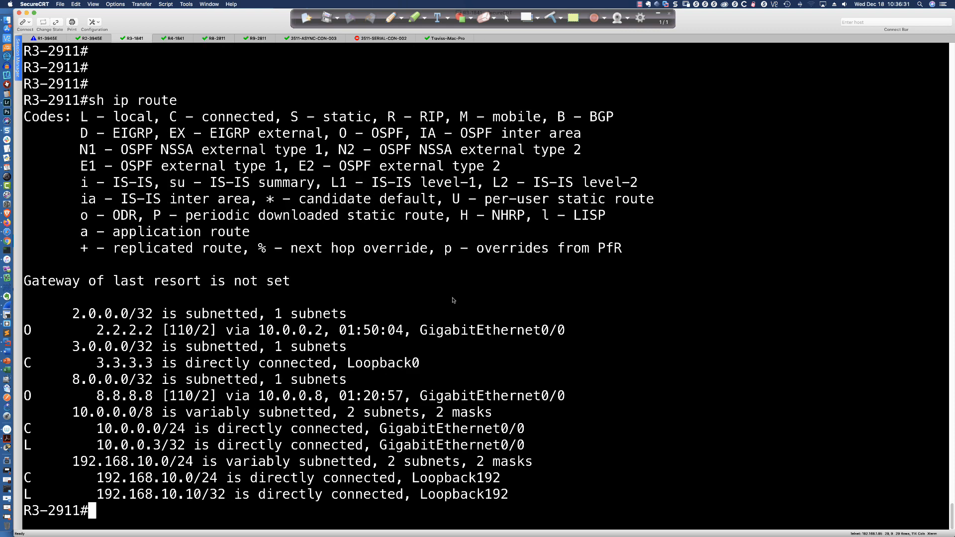
{"action": "key", "text": "Return"}
{"action": "key", "text": "Return"}
{"action": "key", "text": "Return"}
{"action": "key", "text": "Up"}
{"action": "key", "text": "Return"}
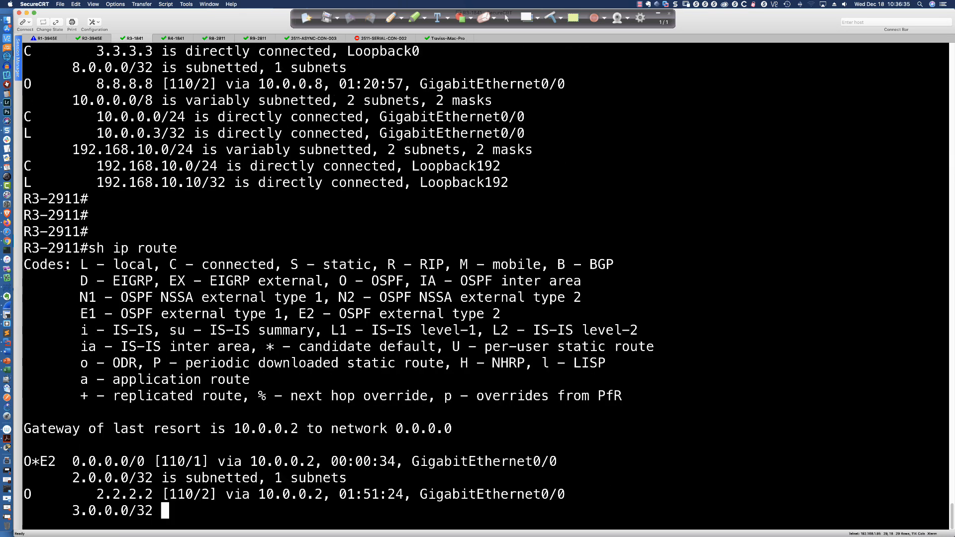
{"action": "key", "text": "space"}
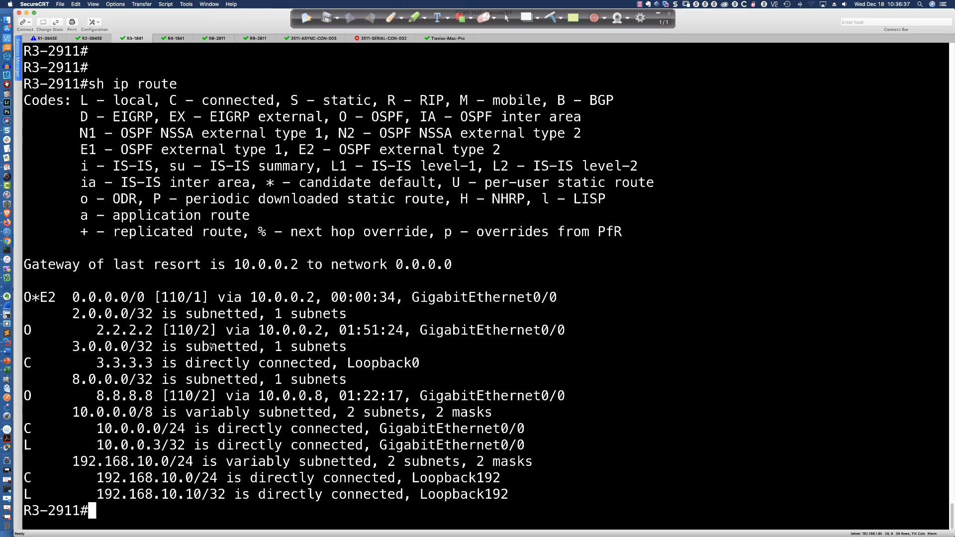
{"action": "left_click_drag", "start_coordinate": [25, 298], "coordinate": [554, 298]}
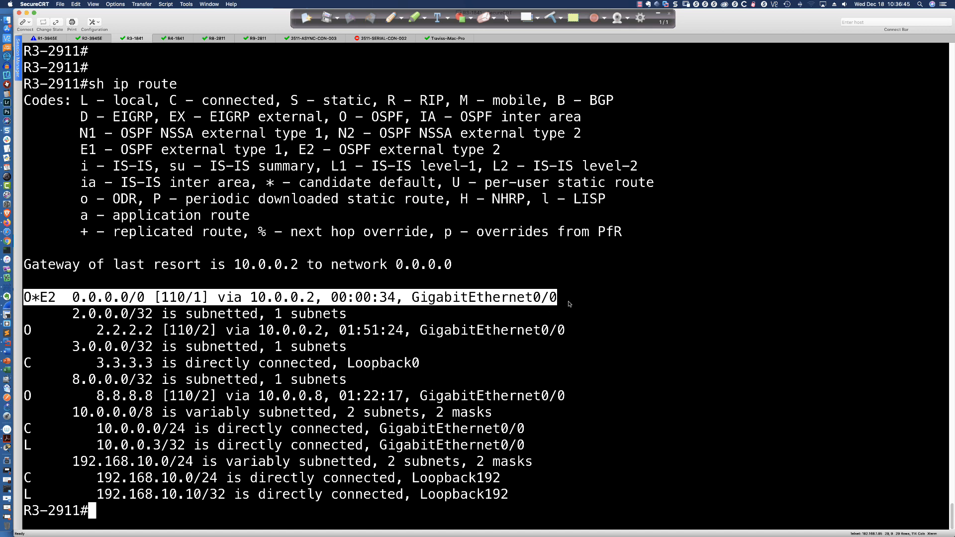
{"action": "left_click", "coordinate": [570, 304]}
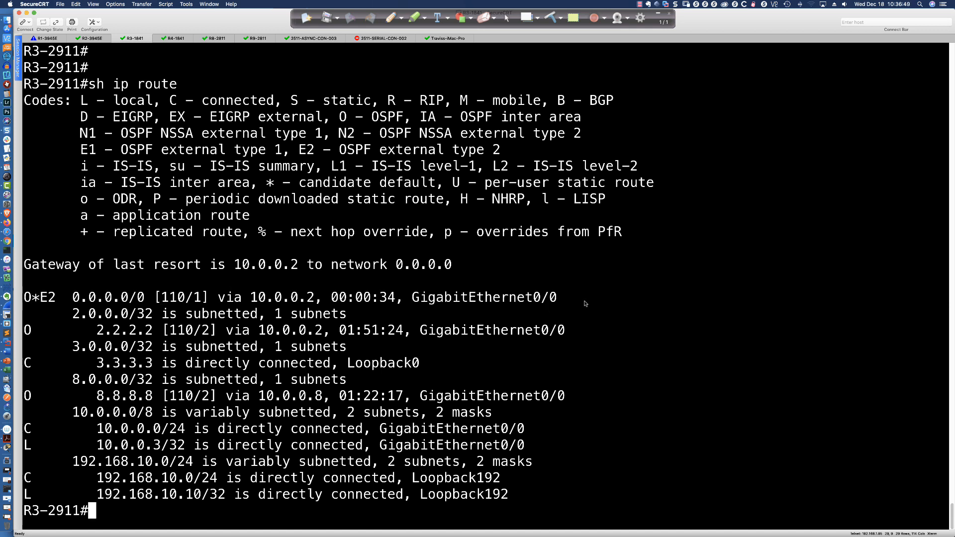
- Ping 64.100.1.2 from R3-2911 sourced from loopback 192 with "ping 64.100.1.2 so lo192"
{"action": "key", "text": "Return"}
{"action": "key", "text": "Return"}
{"action": "key", "text": "Return"}
{"action": "type", "text": "ping 64.100.1.2 so lo192"}
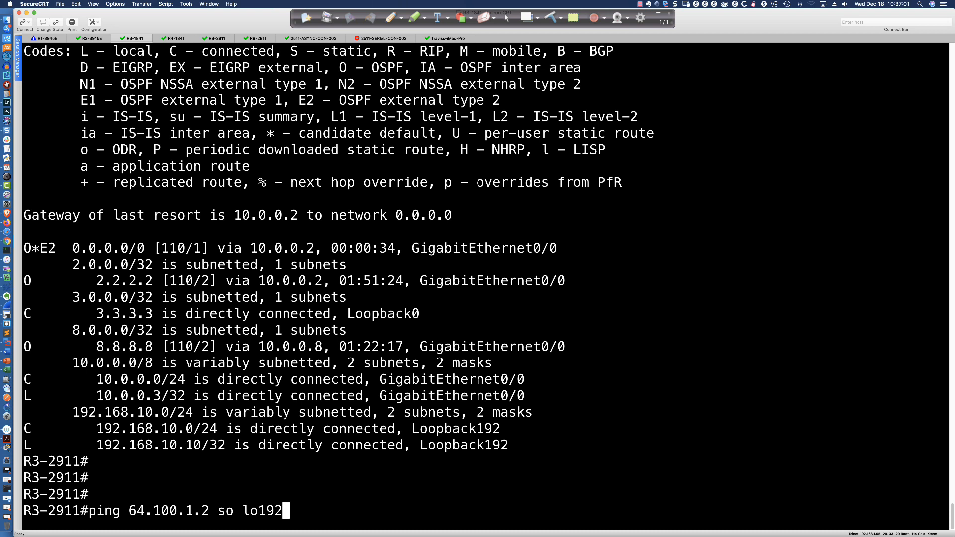
{"action": "key", "text": "Return"}
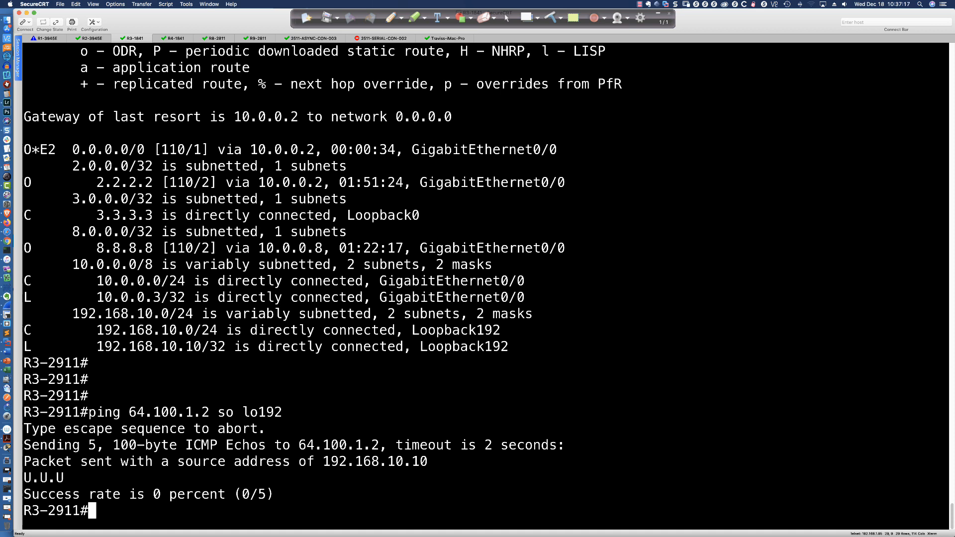
- Trace the route from R3-2911 with "trace 64.100.1.2 so lo192" and highlight the reply codes and second-hop address
{"action": "type", "text": "trace 64.100.1.2 so lo192"}
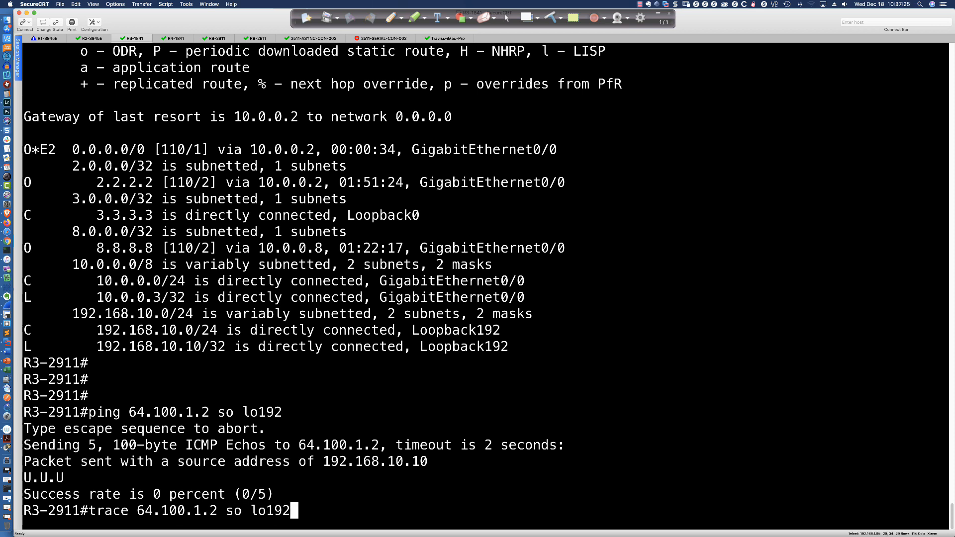
{"action": "key", "text": "Return"}
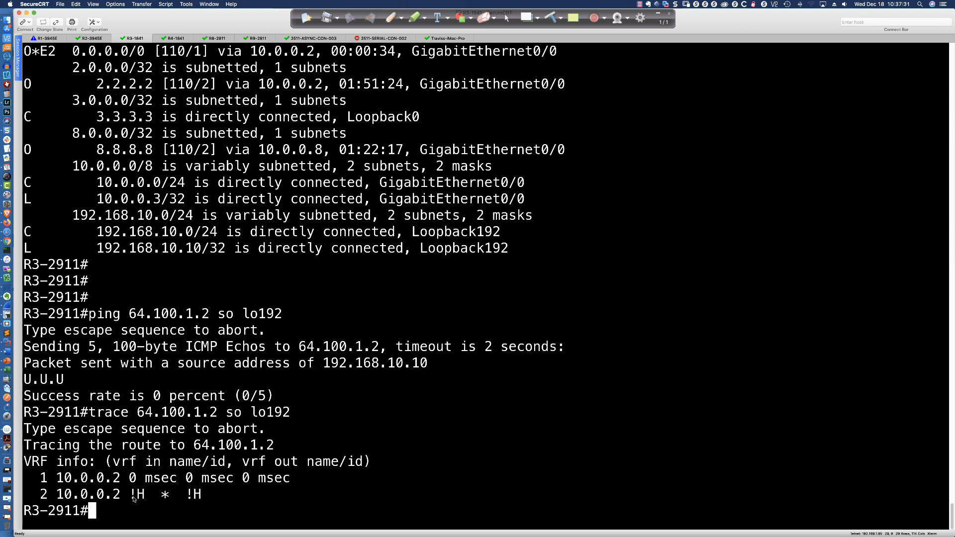
{"action": "left_click_drag", "start_coordinate": [130, 495], "coordinate": [147, 497]}
{"action": "left_click_drag", "start_coordinate": [57, 380], "coordinate": [64, 382]}
{"action": "left_click_drag", "start_coordinate": [138, 495], "coordinate": [146, 497]}
{"action": "left_click_drag", "start_coordinate": [49, 495], "coordinate": [123, 496]}
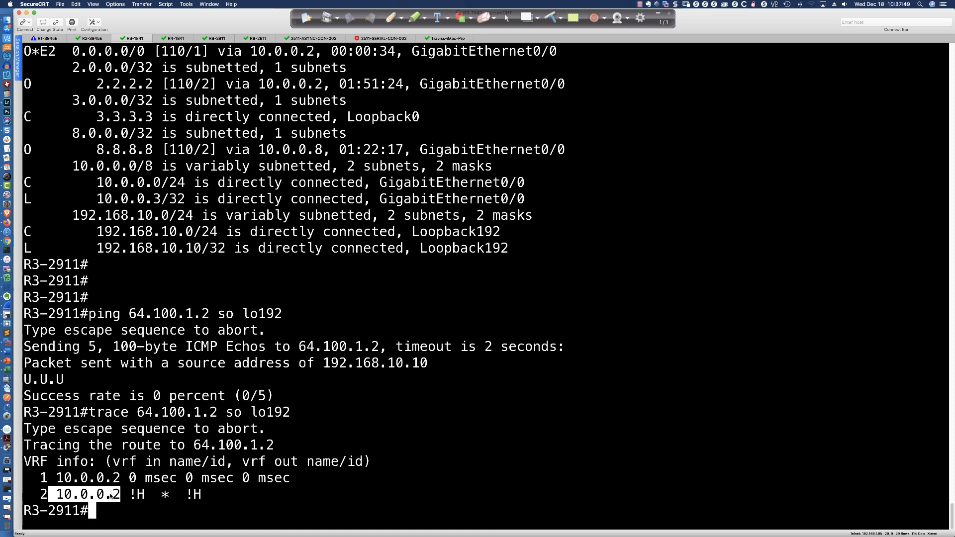
- Open the blackboard topology sketch and draw a curved arrow from R2 toward R1
{"action": "left_click", "coordinate": [526, 18]}
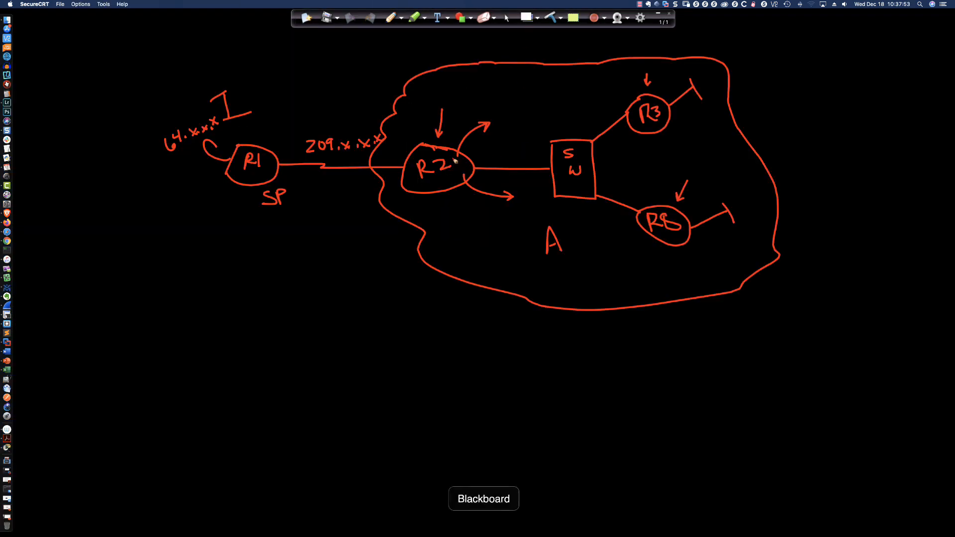
{"action": "left_click_drag", "start_coordinate": [411, 153], "coordinate": [330, 125]}
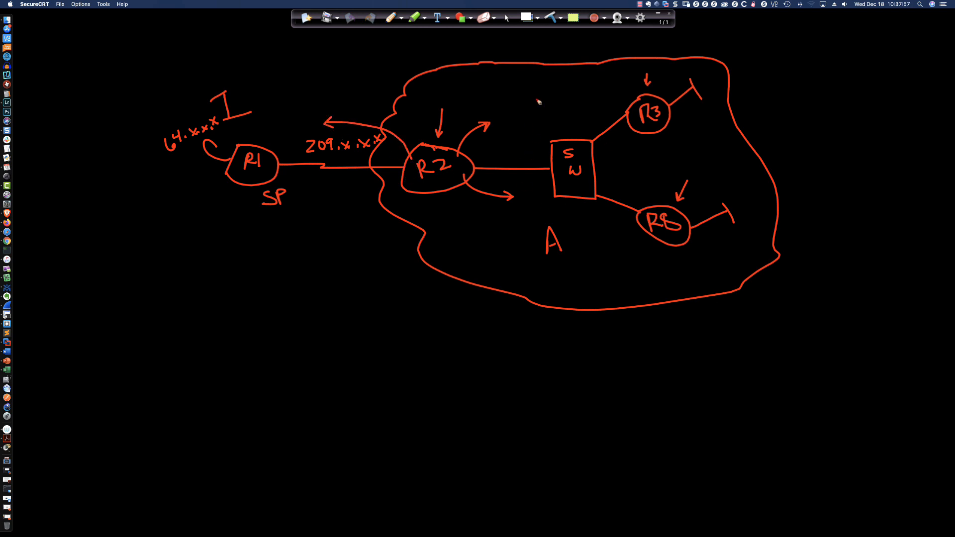
{"action": "left_click", "coordinate": [508, 18]}
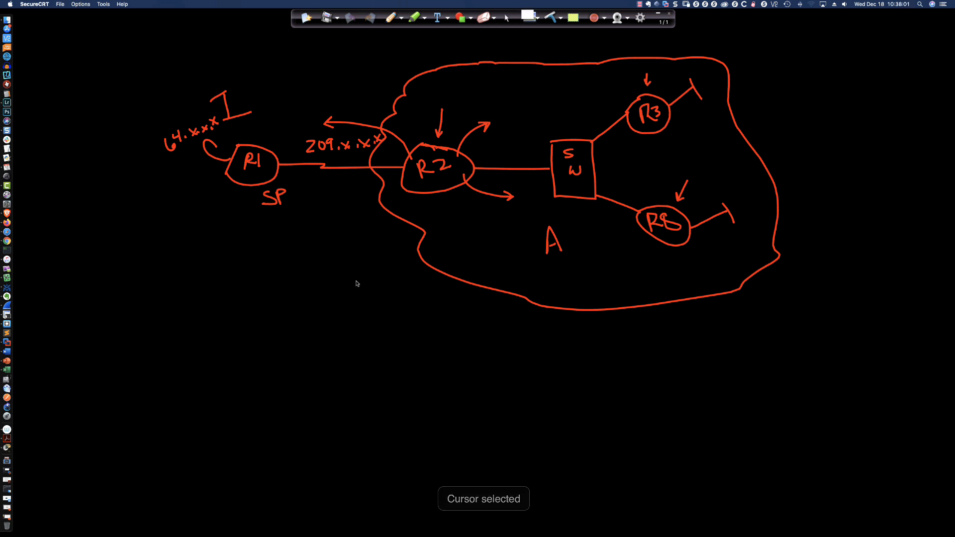
- Return to the R3-2911 session in SecureCRT and highlight the first and second hops of the trace output
{"action": "left_click", "coordinate": [273, 486]}
{"action": "left_click", "coordinate": [255, 496]}
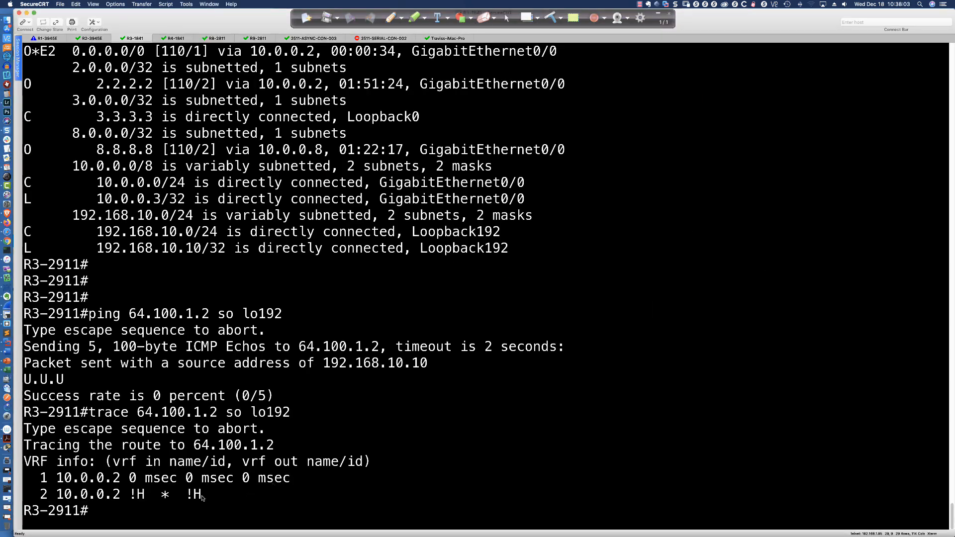
{"action": "left_click_drag", "start_coordinate": [57, 478], "coordinate": [289, 482]}
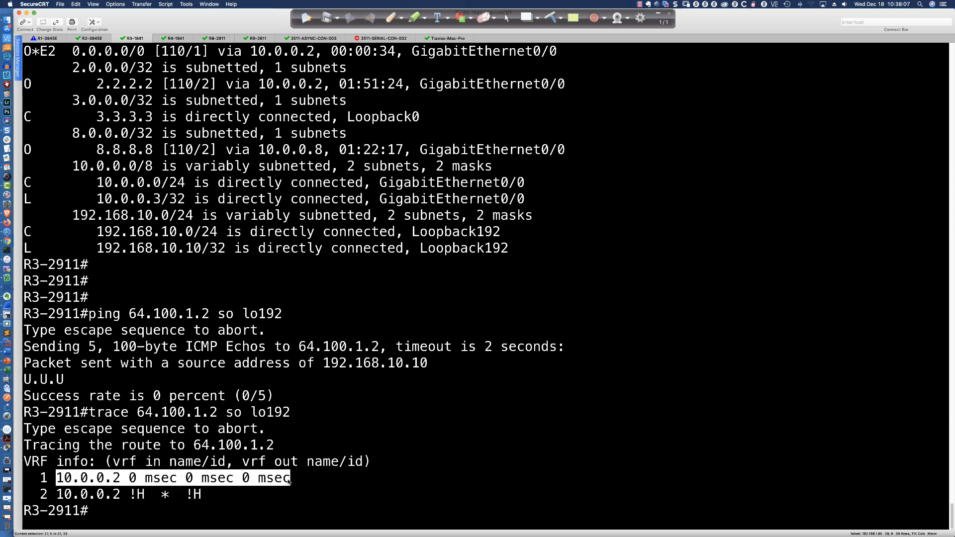
{"action": "left_click_drag", "start_coordinate": [81, 494], "coordinate": [202, 497]}
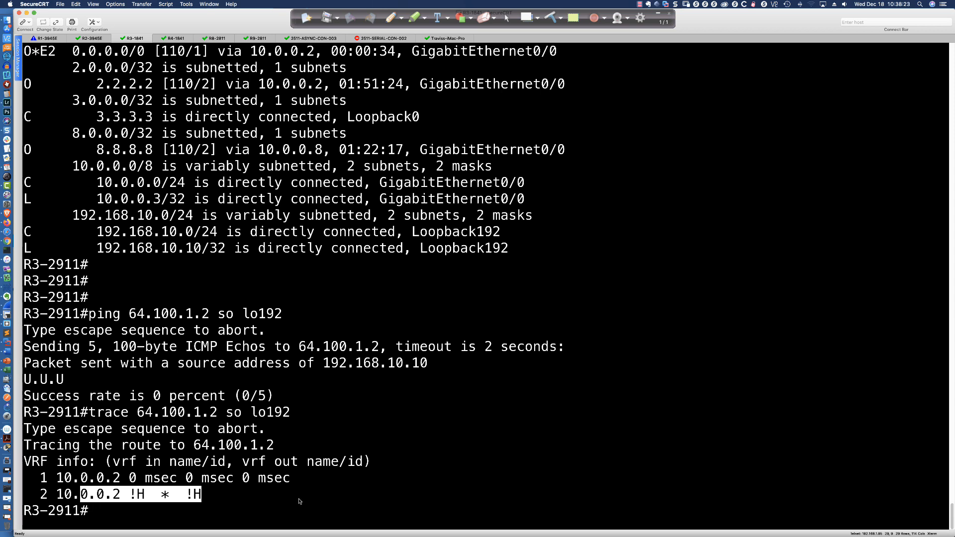
- Display only the OSPF-learned routes on R3-2911 with "sh ip route ospf"
{"action": "left_click", "coordinate": [327, 490]}
{"action": "type", "text": "sh ip route o"}
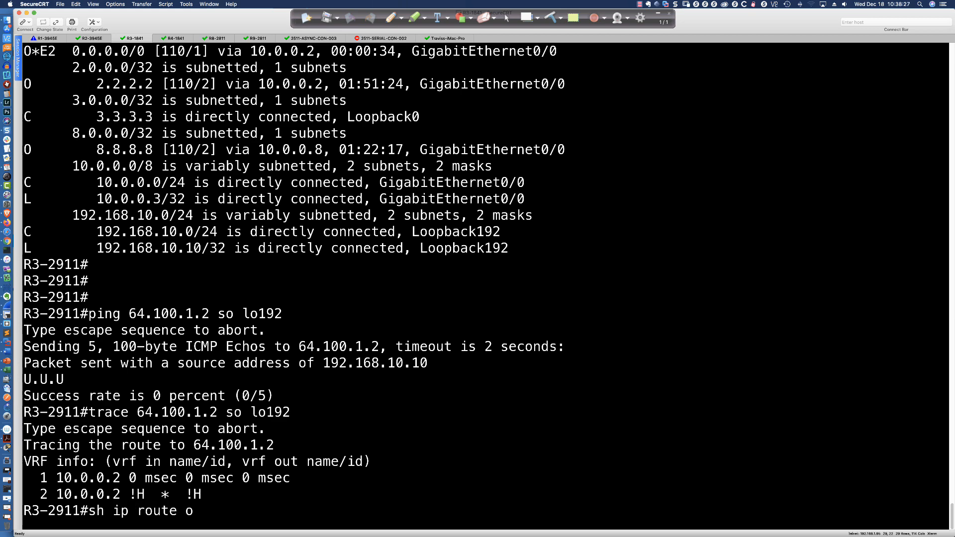
{"action": "type", "text": "spf"}
{"action": "key", "text": "Return"}
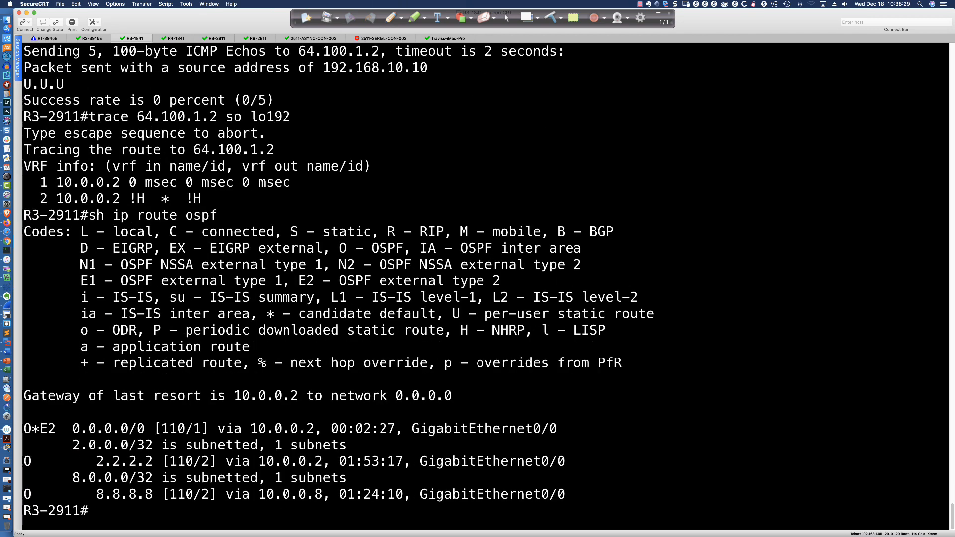
- Highlight the default route's destination network, next-hop address and exit interface in the OSPF routing output on R3-2911
{"action": "key", "text": "Return"}
{"action": "key", "text": "Return"}
{"action": "key", "text": "Return"}
{"action": "key", "text": "Return"}
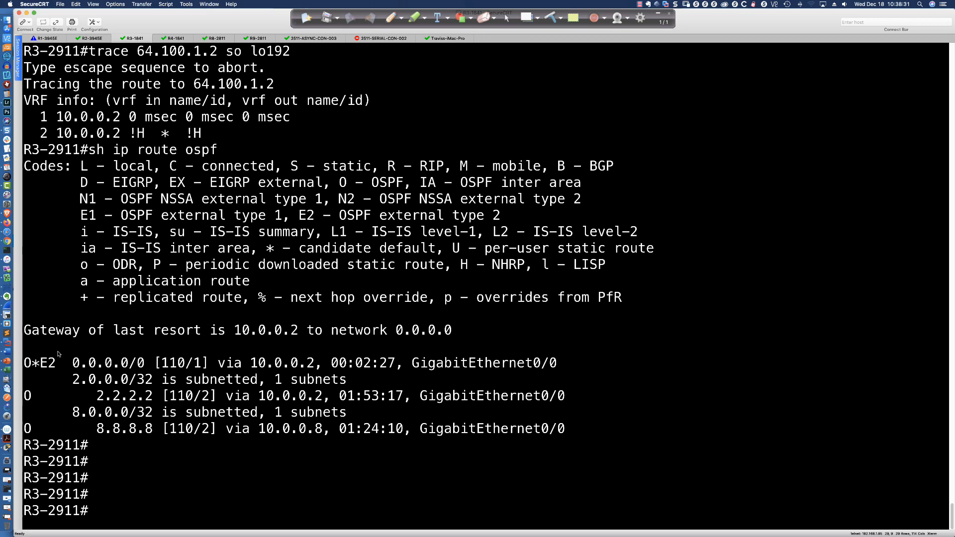
{"action": "left_click_drag", "start_coordinate": [72, 364], "coordinate": [145, 363]}
{"action": "left_click_drag", "start_coordinate": [243, 363], "coordinate": [324, 364]}
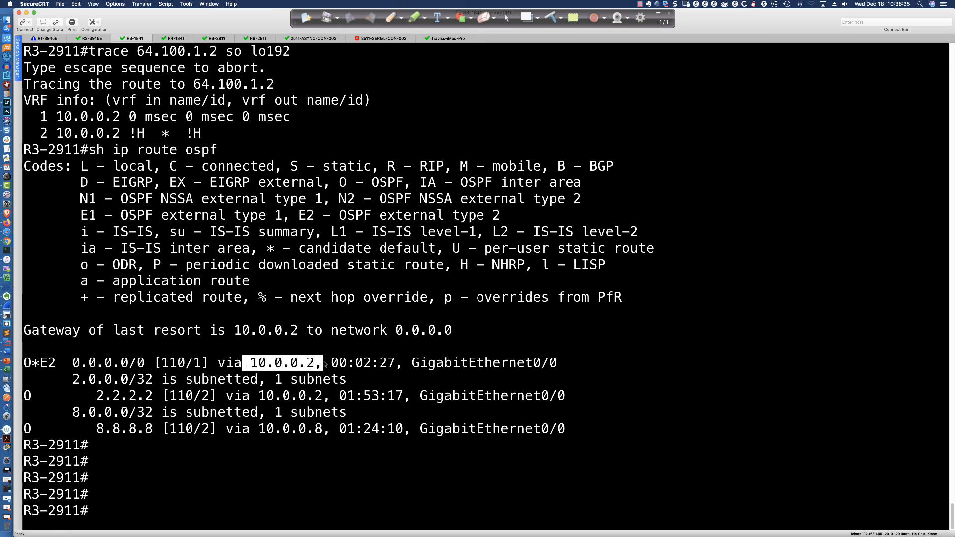
{"action": "left_click_drag", "start_coordinate": [404, 363], "coordinate": [563, 368]}
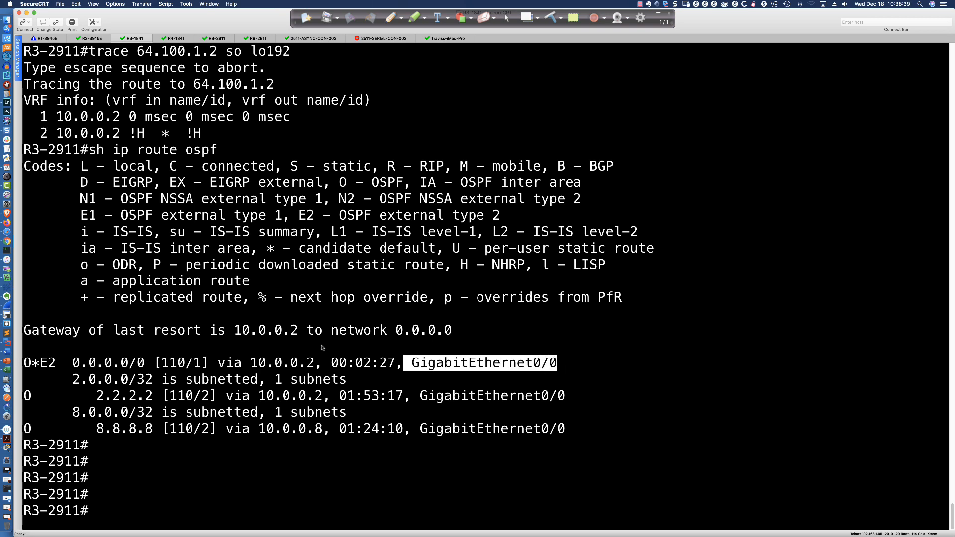
{"action": "left_click", "coordinate": [274, 343]}
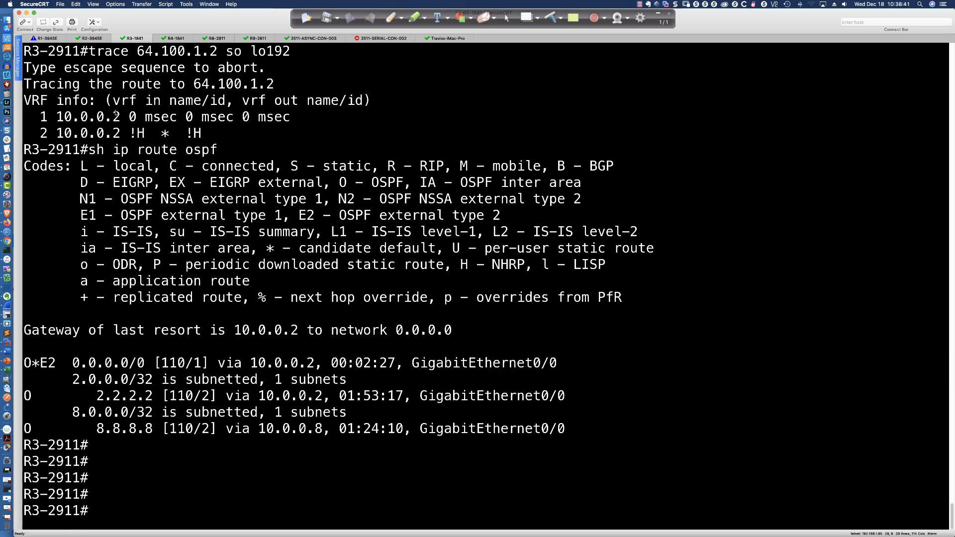
- On R2-3945E, add a static host route with "ip route 64.100.1.2 255.255.255.255 s0/0/0"
{"action": "left_click", "coordinate": [92, 38]}
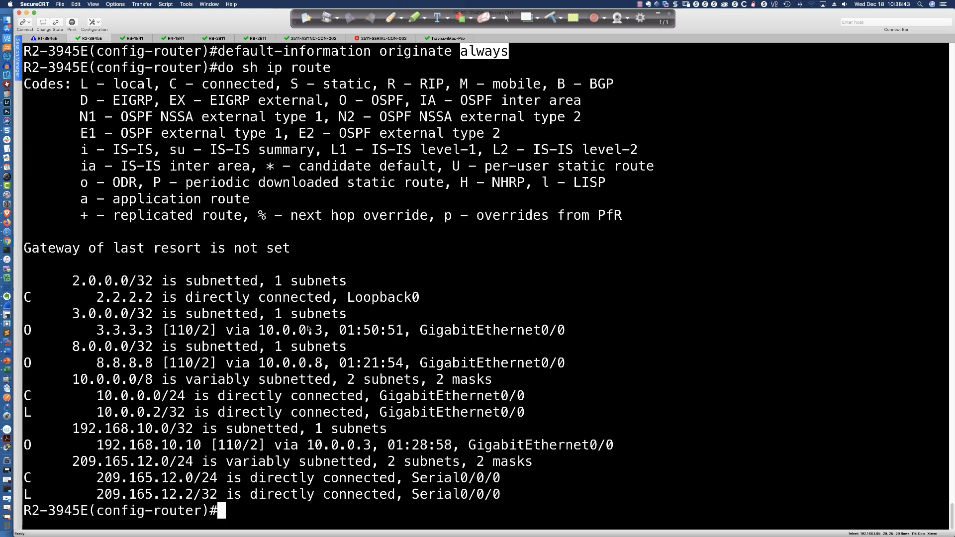
{"action": "left_click", "coordinate": [633, 336]}
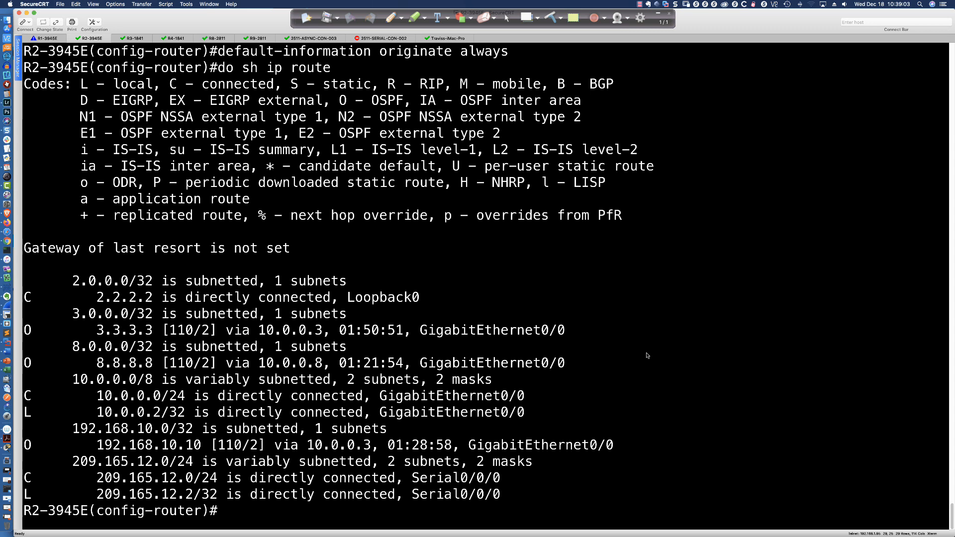
{"action": "key", "text": "Return"}
{"action": "key", "text": "Return"}
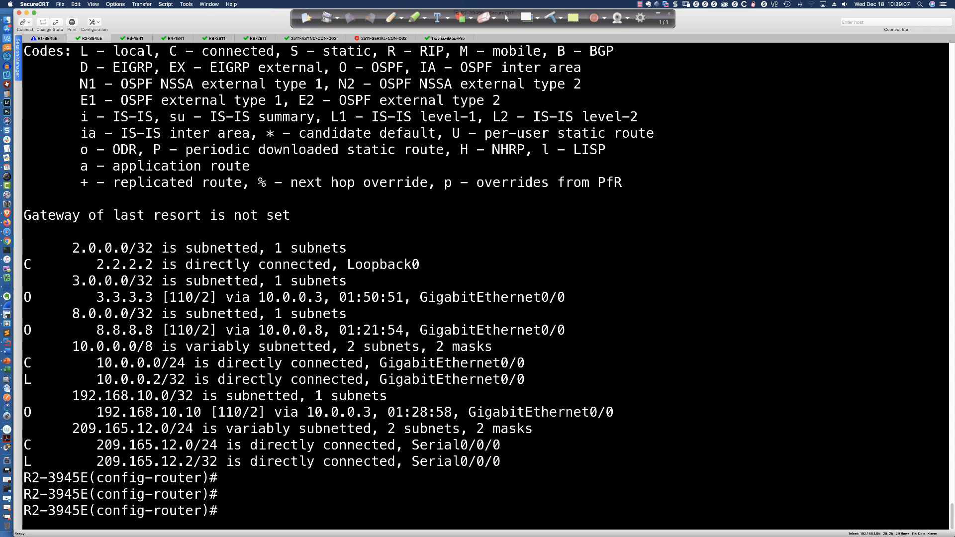
{"action": "type", "text": "ip route 64.100.1.2 255.255.255.255"}
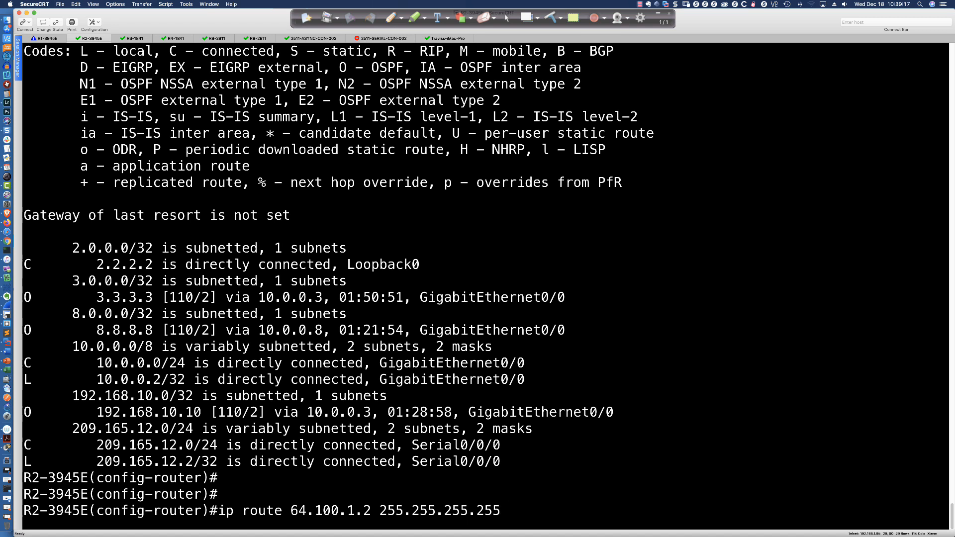
{"action": "type", "text": " s0/0/0"}
{"action": "key", "text": "Return"}
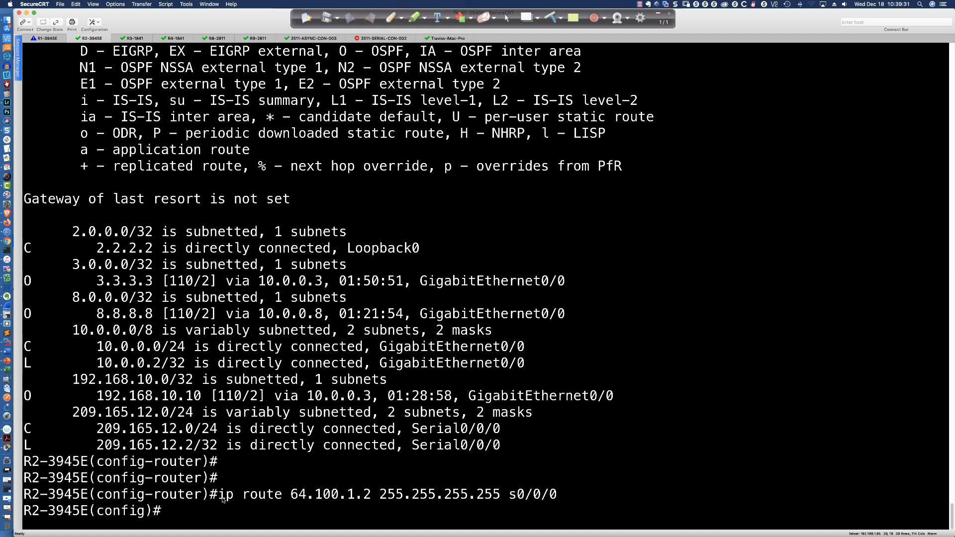
- Highlight the static host route command in the R2-3945E session for review
{"action": "left_click_drag", "start_coordinate": [222, 499], "coordinate": [558, 500]}
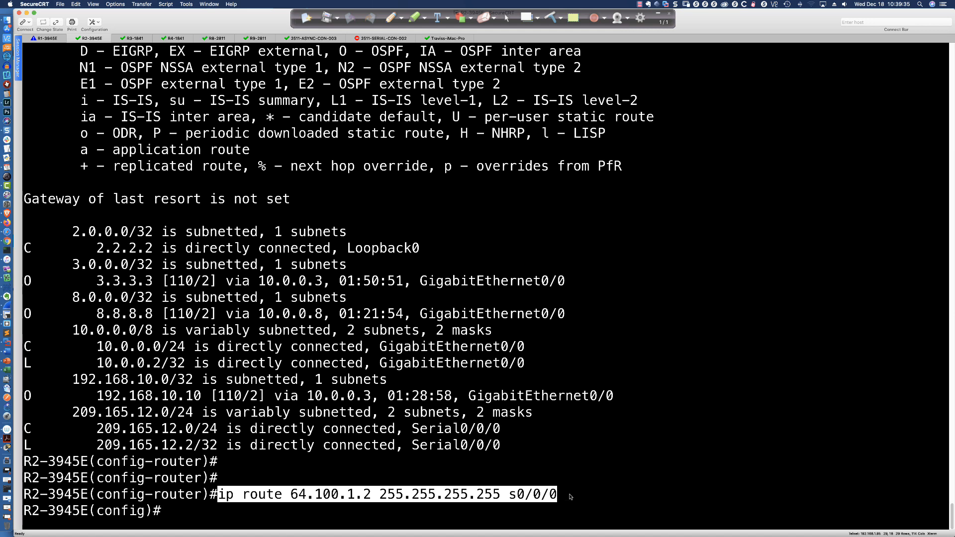
{"action": "left_click", "coordinate": [570, 497]}
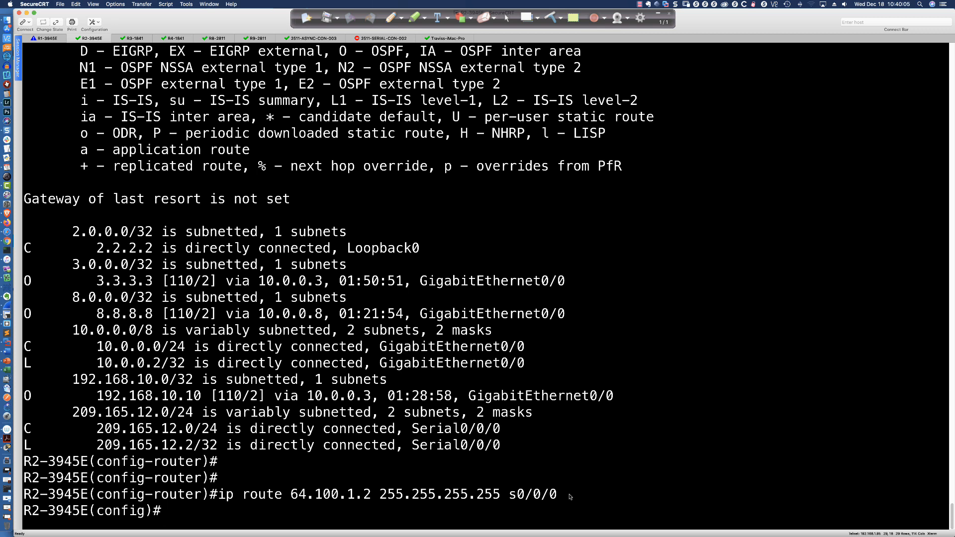
{"action": "left_click_drag", "start_coordinate": [224, 498], "coordinate": [558, 497]}
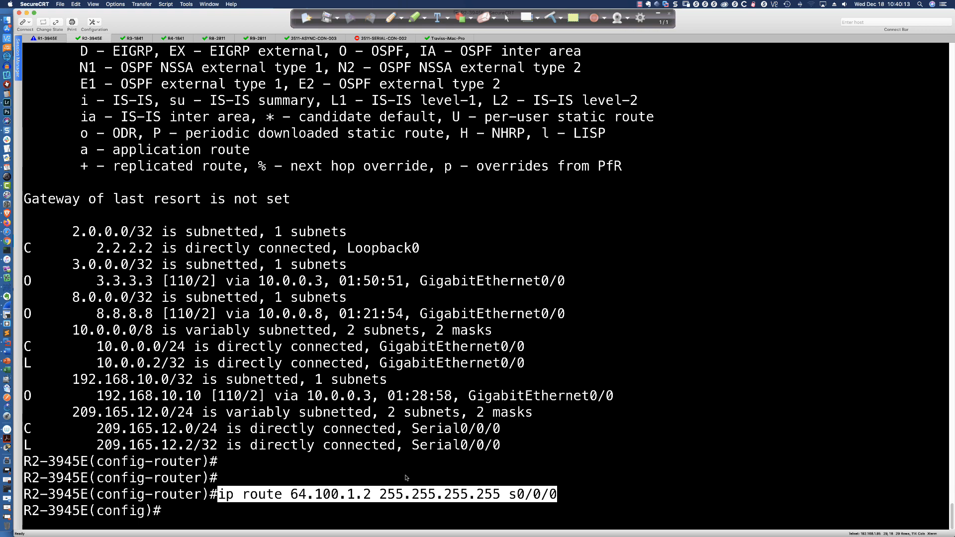
{"action": "scroll", "coordinate": [276, 128], "scroll_direction": "up", "scroll_amount": 4}
{"action": "scroll", "coordinate": [276, 128], "scroll_direction": "down", "scroll_amount": 4}
- From R3-2911, test reachability by running "ping 64.100.1.2 so lo192" again
{"action": "left_click", "coordinate": [135, 38]}
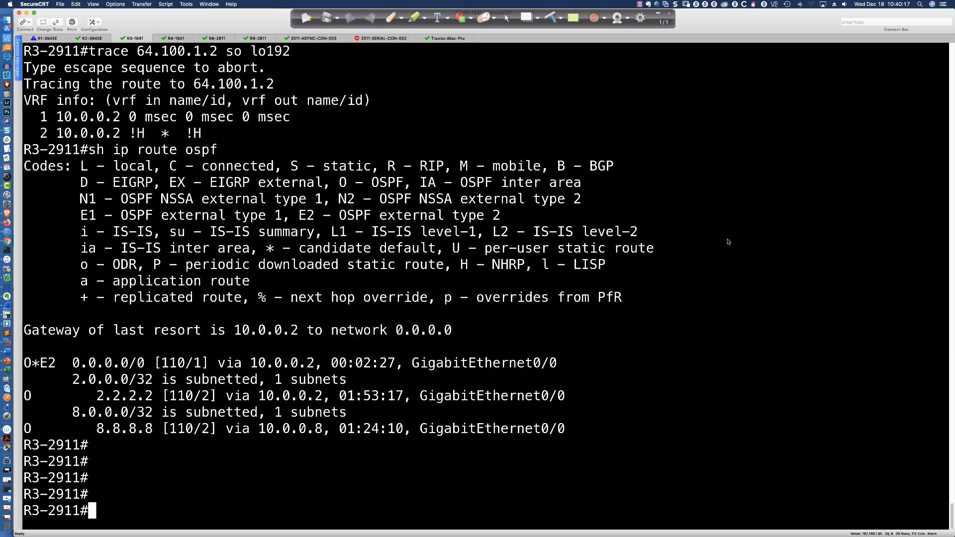
{"action": "key", "text": "Up"}
{"action": "key", "text": "Up"}
{"action": "key", "text": "Up"}
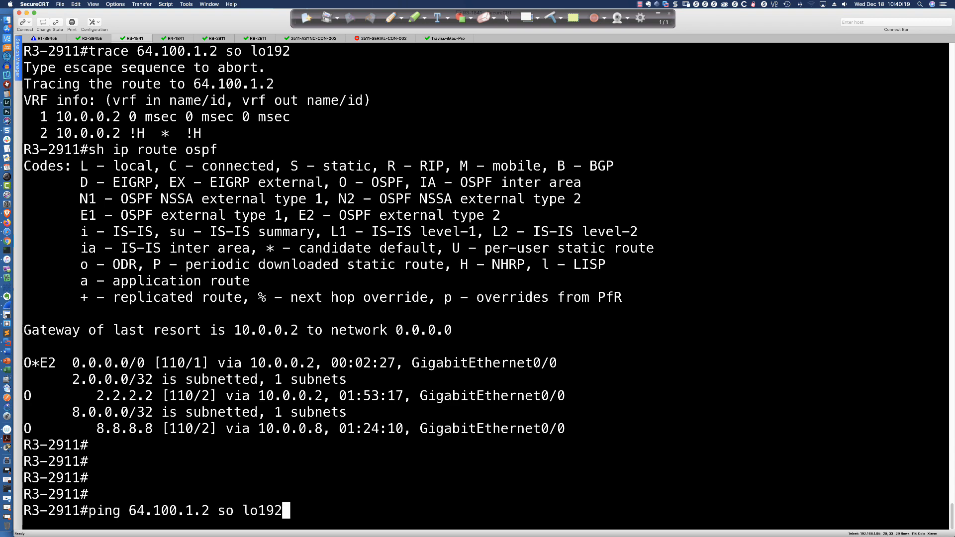
{"action": "key", "text": "Return"}
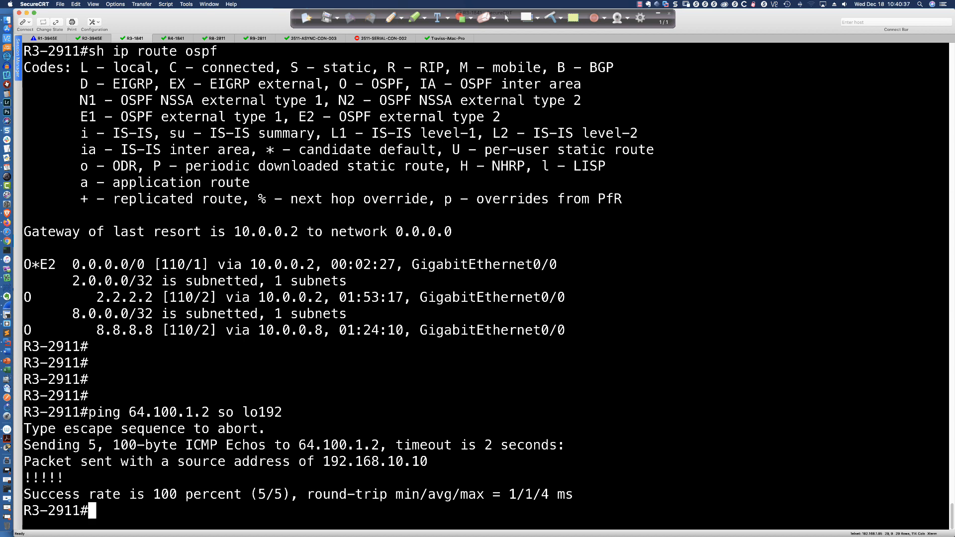
- Run "trace 64.100.1.2 so lo192" again on R3-2911 and highlight the second-hop address
{"action": "key", "text": "Up"}
{"action": "key", "text": "Up"}
{"action": "key", "text": "Up"}
{"action": "key", "text": "Return"}
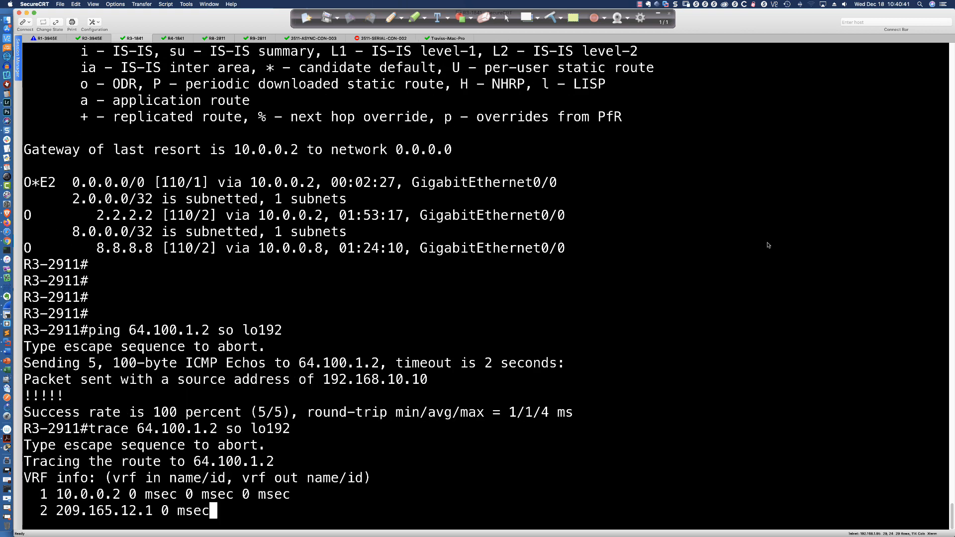
{"action": "left_click_drag", "start_coordinate": [50, 494], "coordinate": [152, 495]}
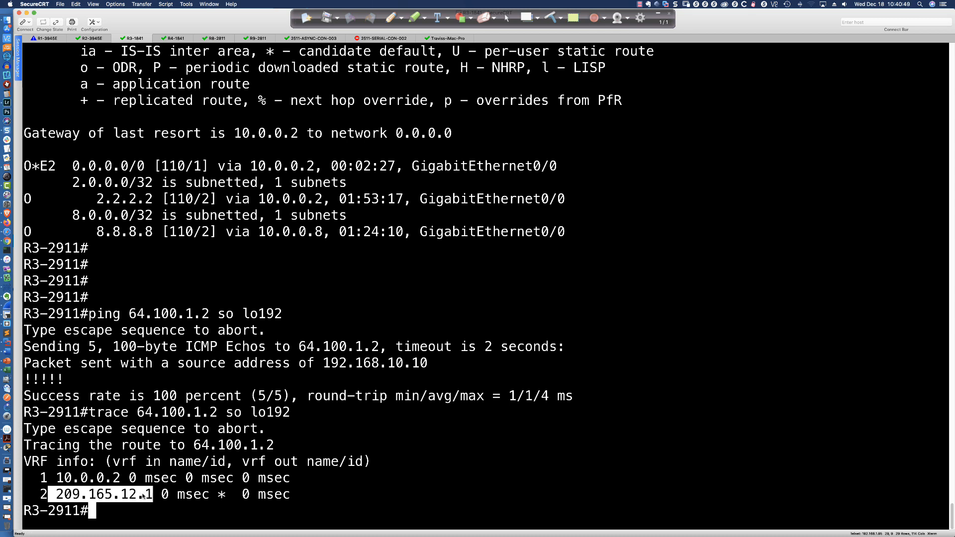
{"action": "left_click", "coordinate": [432, 471]}
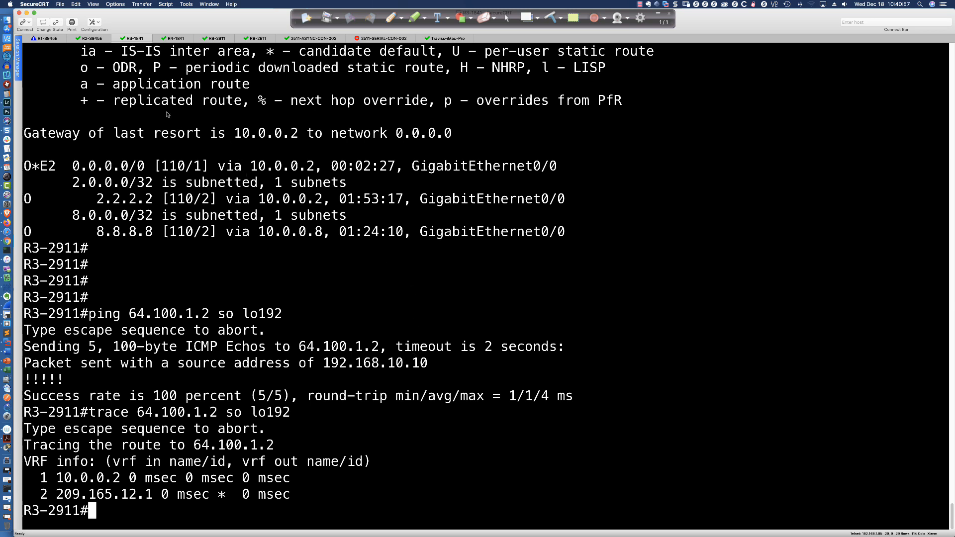
- Remove the static host route from R2-3945E with "no ip route 64.100.1.2 255.255.255.255 s0/0/0"
{"action": "left_click", "coordinate": [96, 42]}
{"action": "left_click", "coordinate": [259, 500]}
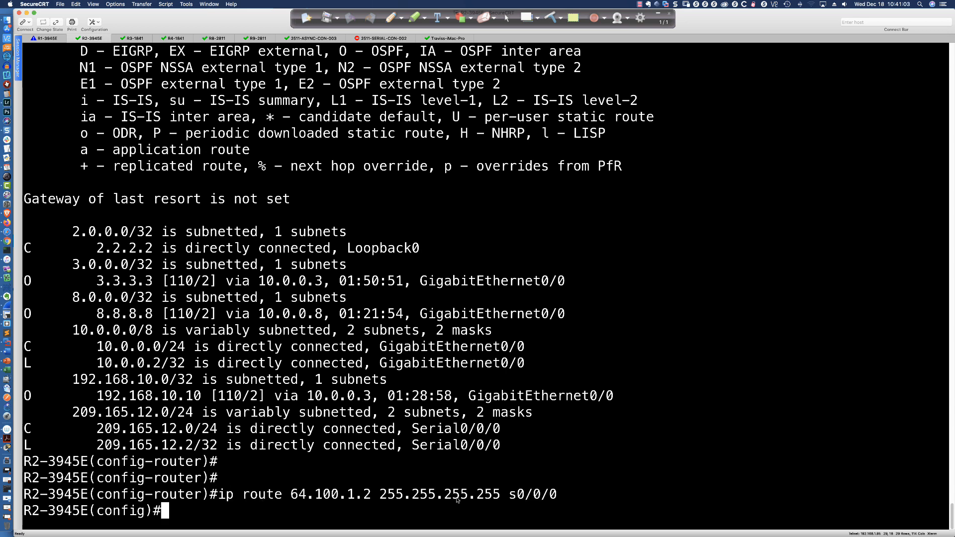
{"action": "key", "text": "Up"}
{"action": "key", "text": "alt+b"}
{"action": "key", "text": "alt+b"}
{"action": "key", "text": "ctrl+a"}
{"action": "type", "text": "no"}
{"action": "key", "text": "Return"}
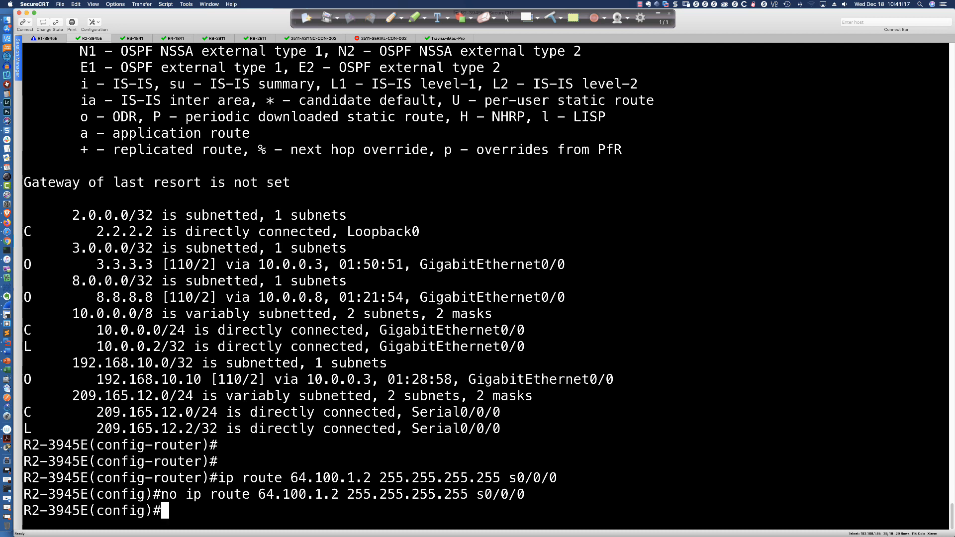
{"action": "key", "text": "Return"}
{"action": "key", "text": "Return"}
{"action": "key", "text": "Return"}
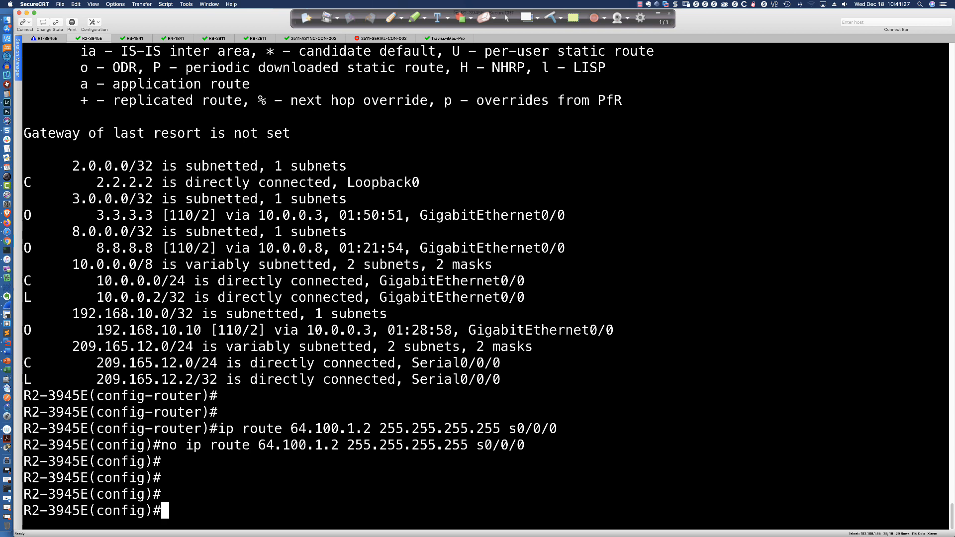
- Configure a static default route on R2-3945E with "ip route 0.0.0.0 0.0.0.0 s0/0/0"
{"action": "type", "text": "ip route 0.0.0.0 0.0.0.0 s09/"}
{"action": "key", "text": "BackSpace"}
{"action": "key", "text": "BackSpace"}
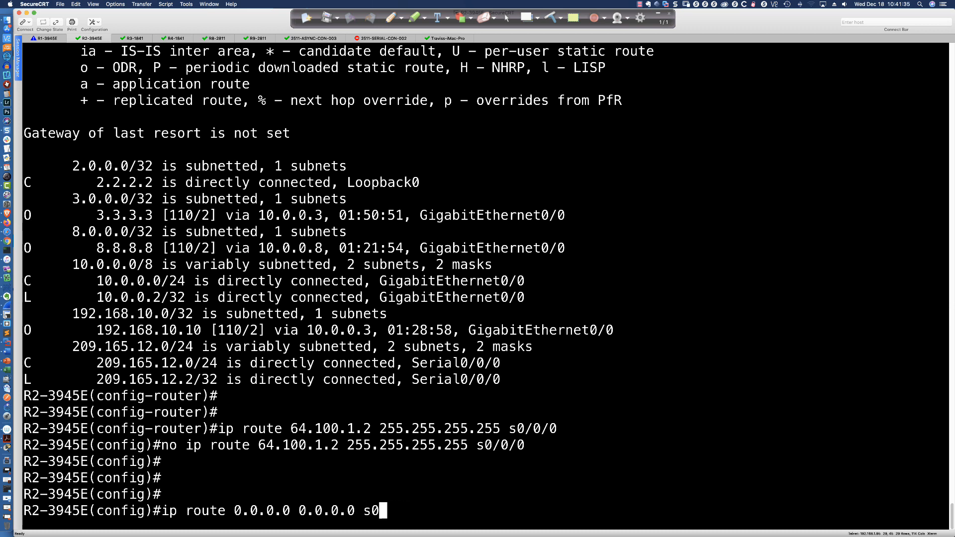
{"action": "type", "text": "/0/0"}
{"action": "key", "text": "Return"}
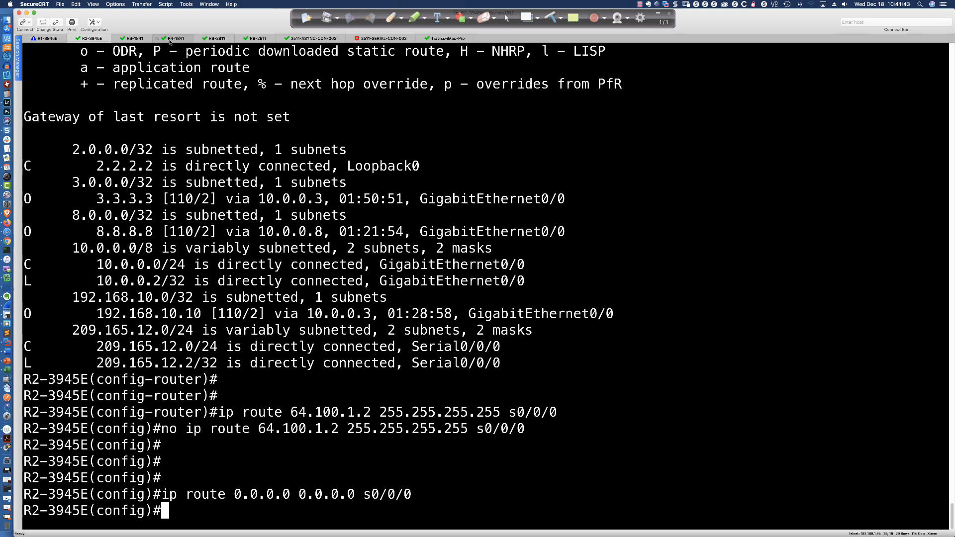
- Display the full routing table on R3-2911 with "sh ip route"
{"action": "left_click", "coordinate": [141, 40]}
{"action": "key", "text": "Return"}
{"action": "key", "text": "Return"}
{"action": "key", "text": "Return"}
{"action": "type", "text": "sh ip route"}
{"action": "key", "text": "Return"}
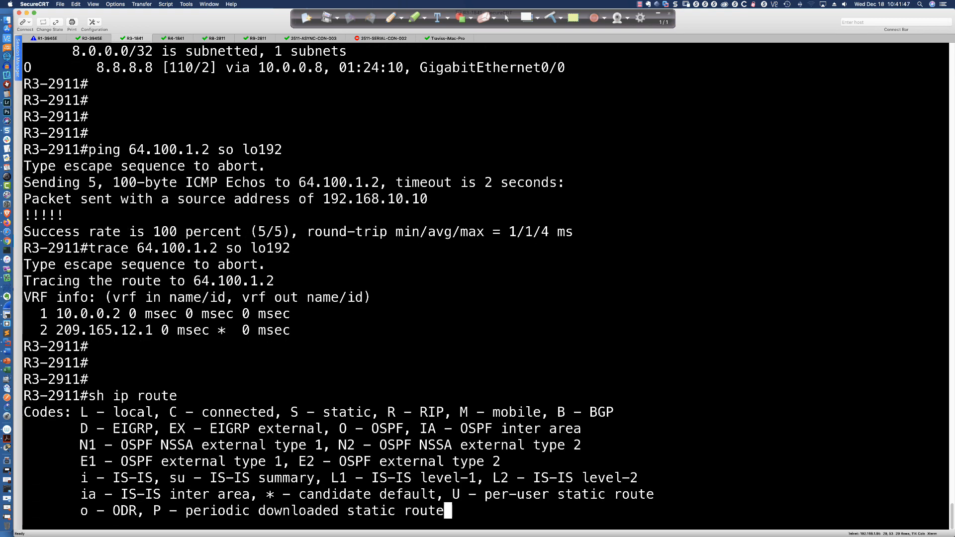
{"action": "key", "text": "space"}
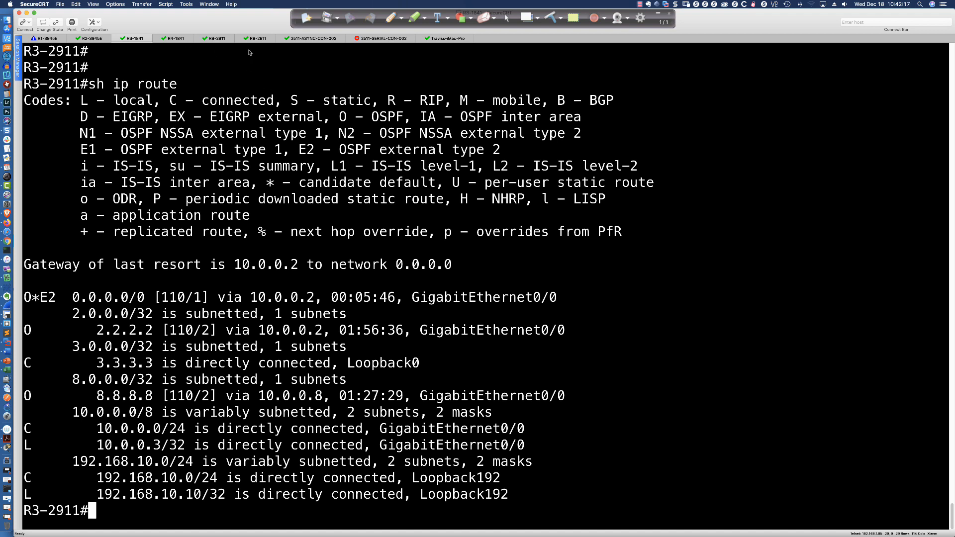
- On the blackboard topology sketch, draw host H beside R3, an arrow from it past R2 toward R1, and a dot on R2's R1-facing interface
{"action": "left_click", "coordinate": [526, 18]}
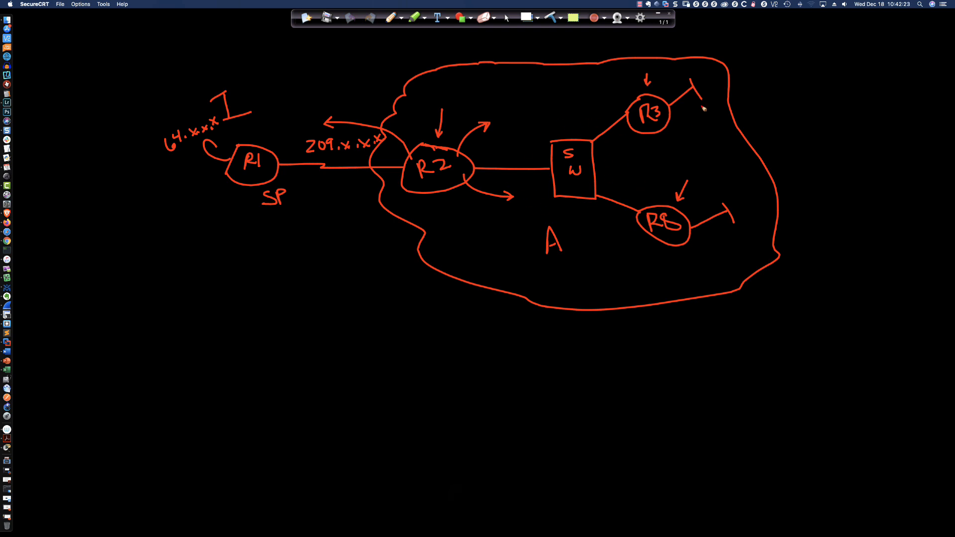
{"action": "mouse_move", "coordinate": [700, 70]}
{"action": "left_mouse_down"}
{"action": "mouse_move", "coordinate": [702, 82]}
{"action": "mouse_move", "coordinate": [711, 76]}
{"action": "left_mouse_up"}
{"action": "mouse_move", "coordinate": [715, 65]}
{"action": "left_mouse_down"}
{"action": "mouse_move", "coordinate": [702, 63]}
{"action": "mouse_move", "coordinate": [723, 82]}
{"action": "mouse_move", "coordinate": [716, 62]}
{"action": "left_mouse_up"}
{"action": "mouse_move", "coordinate": [713, 85]}
{"action": "left_mouse_down"}
{"action": "mouse_move", "coordinate": [696, 80]}
{"action": "mouse_move", "coordinate": [440, 130]}
{"action": "mouse_move", "coordinate": [349, 126]}
{"action": "mouse_move", "coordinate": [355, 120]}
{"action": "mouse_move", "coordinate": [358, 132]}
{"action": "left_mouse_up"}
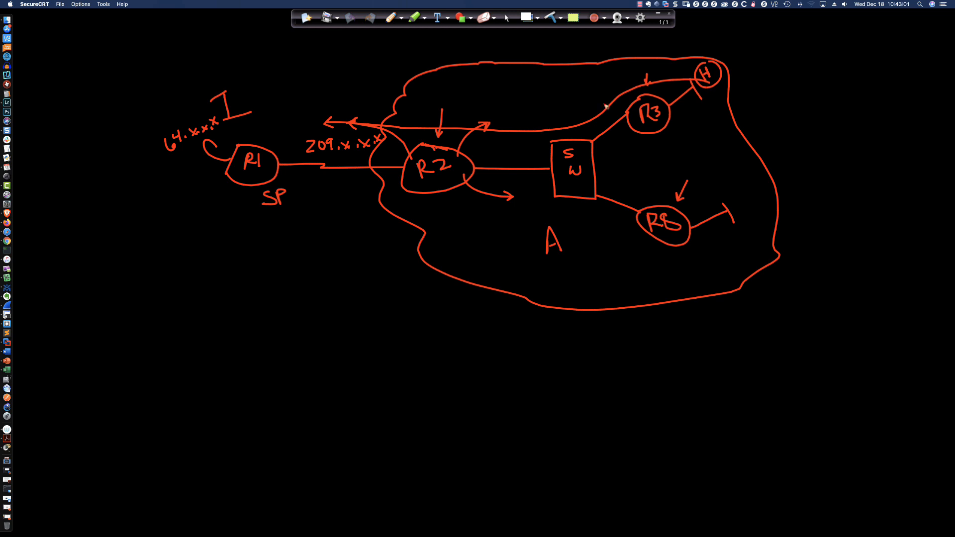
{"action": "left_click_drag", "start_coordinate": [404, 170], "coordinate": [404, 172]}
- Hide the blackboard sketch, restore the normal cursor and return from Packet Tracer to SecureCRT
{"action": "key", "text": "super+Tab"}
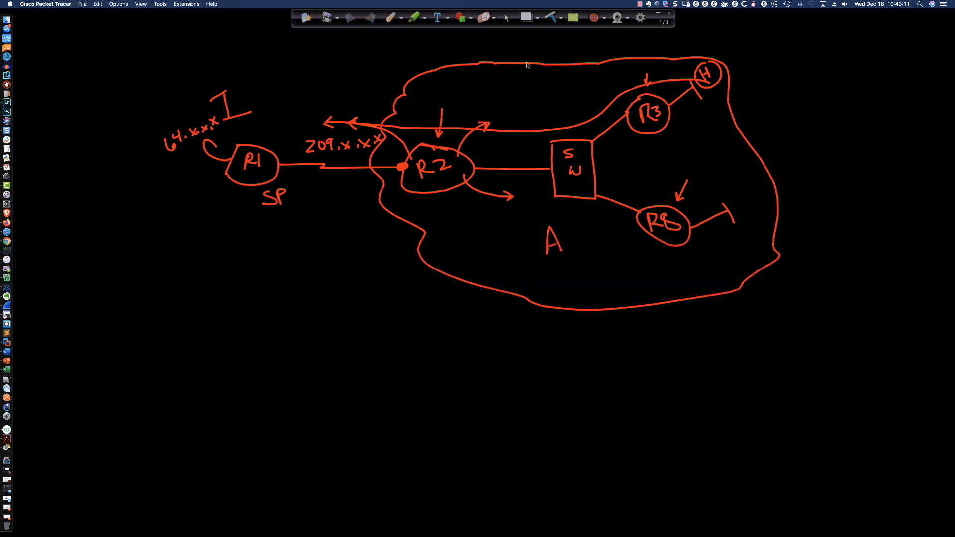
{"action": "left_click", "coordinate": [528, 18]}
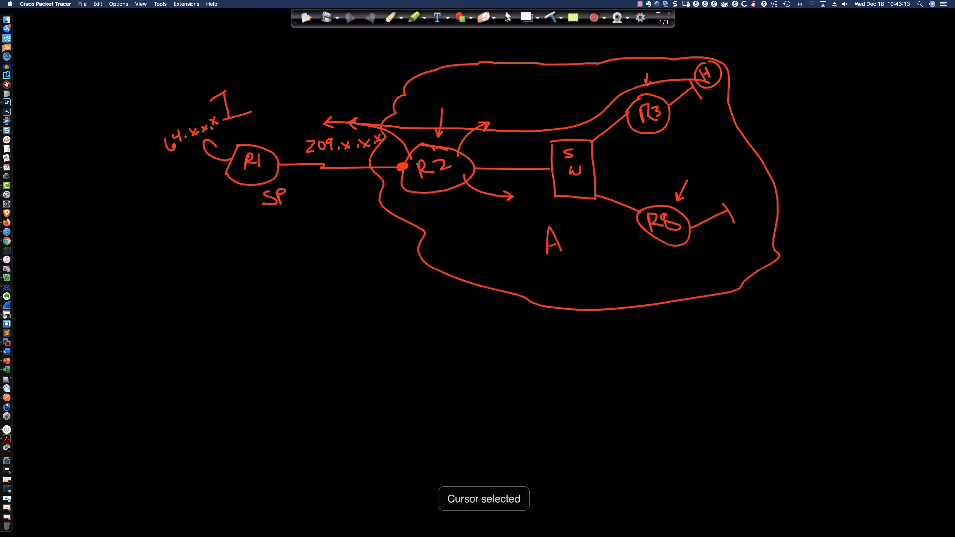
{"action": "left_click", "coordinate": [527, 18]}
{"action": "left_click", "coordinate": [527, 17]}
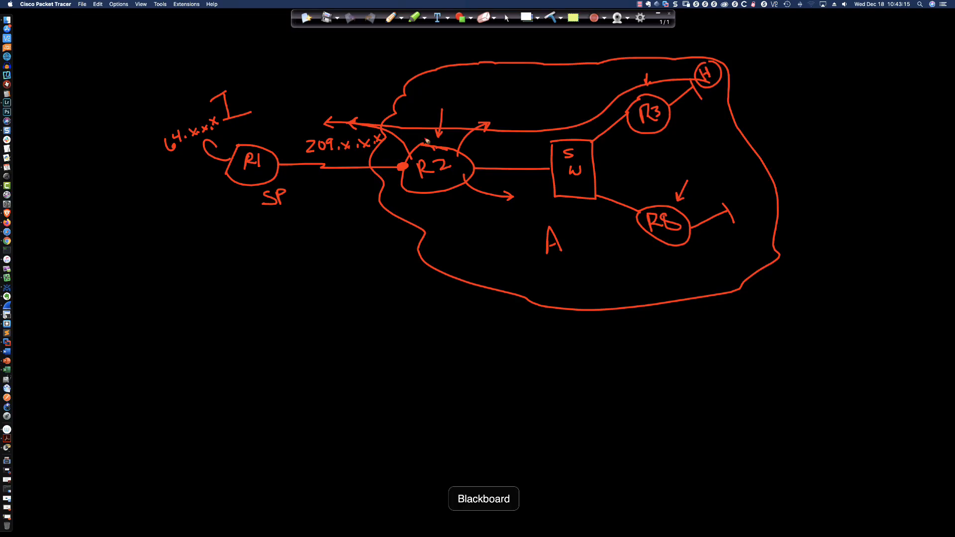
{"action": "left_click", "coordinate": [527, 20]}
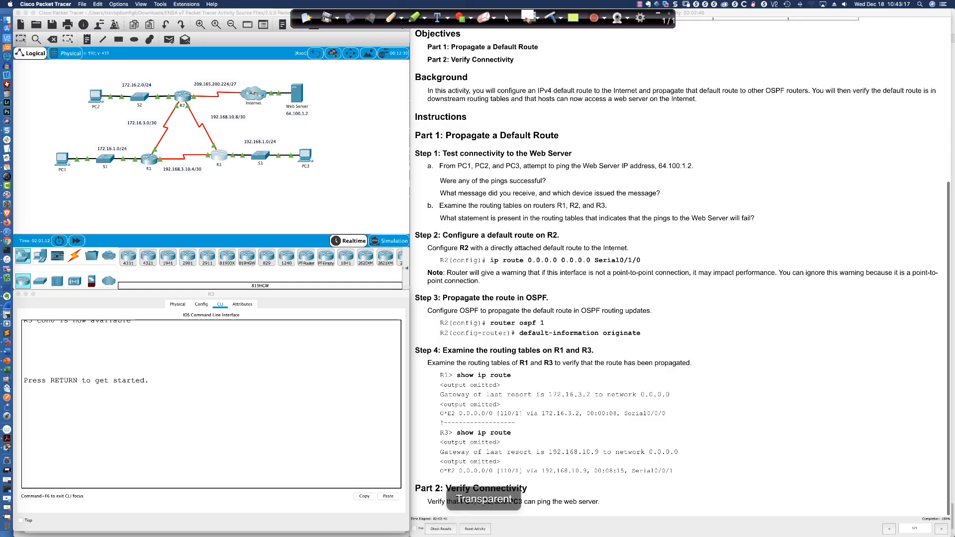
{"action": "left_click", "coordinate": [508, 19]}
{"action": "left_click", "coordinate": [507, 19]}
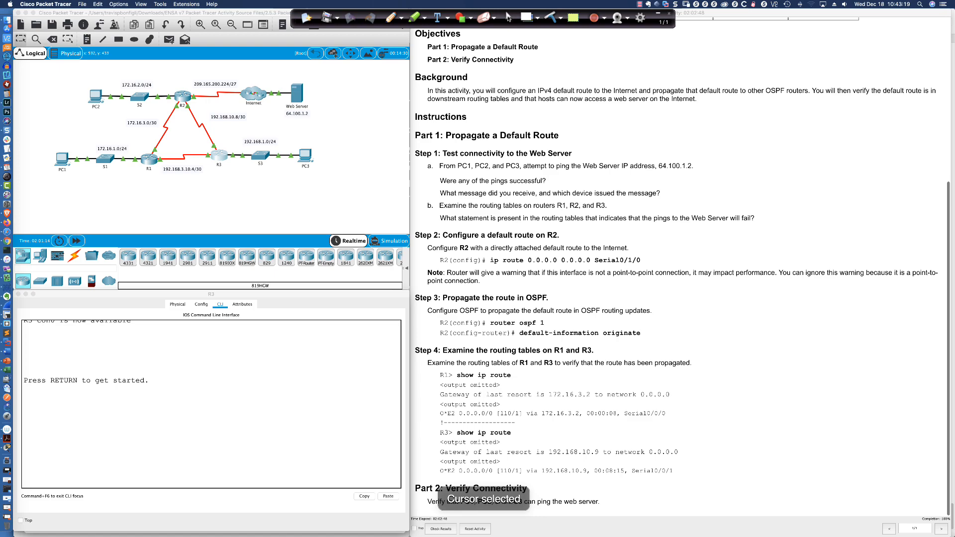
{"action": "key", "text": "super+Tab"}
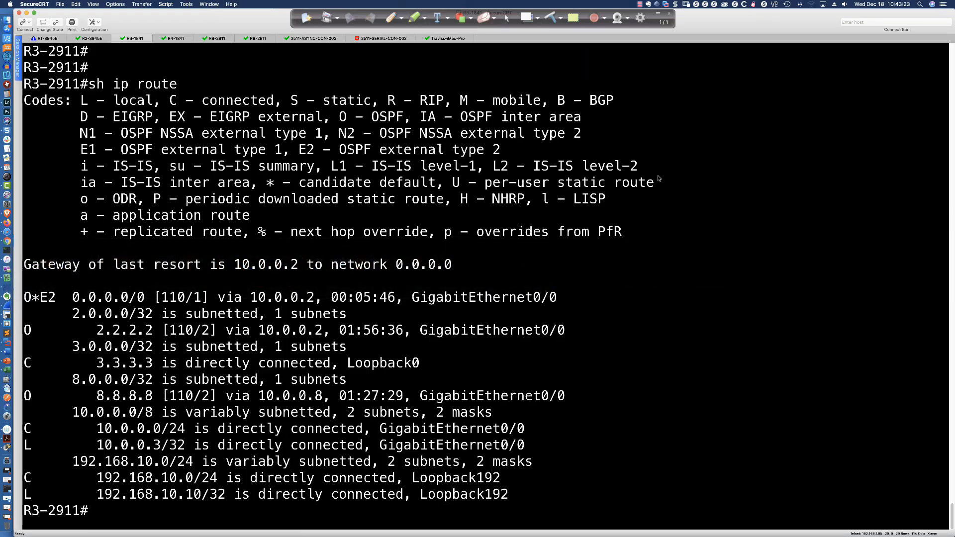
- Shut down interface s0/0/0 on R2-3945E
{"action": "left_click", "coordinate": [93, 39]}
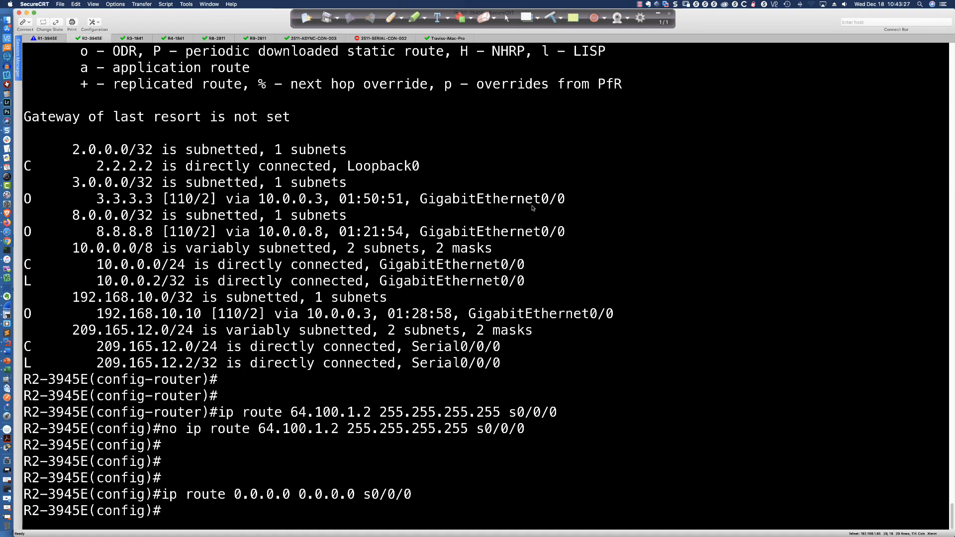
{"action": "type", "text": "int s0/0/0"}
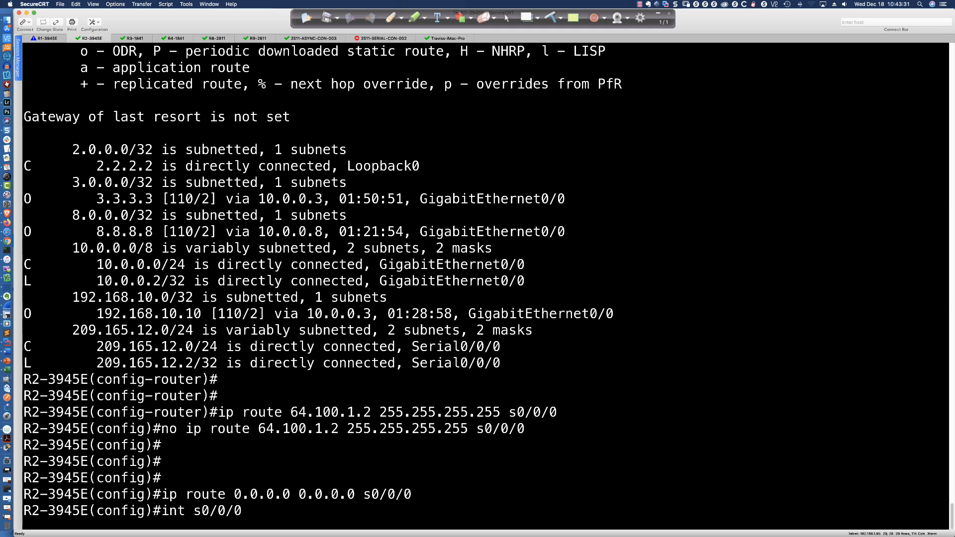
{"action": "key", "text": "Return"}
{"action": "type", "text": "shut"}
{"action": "key", "text": "Return"}
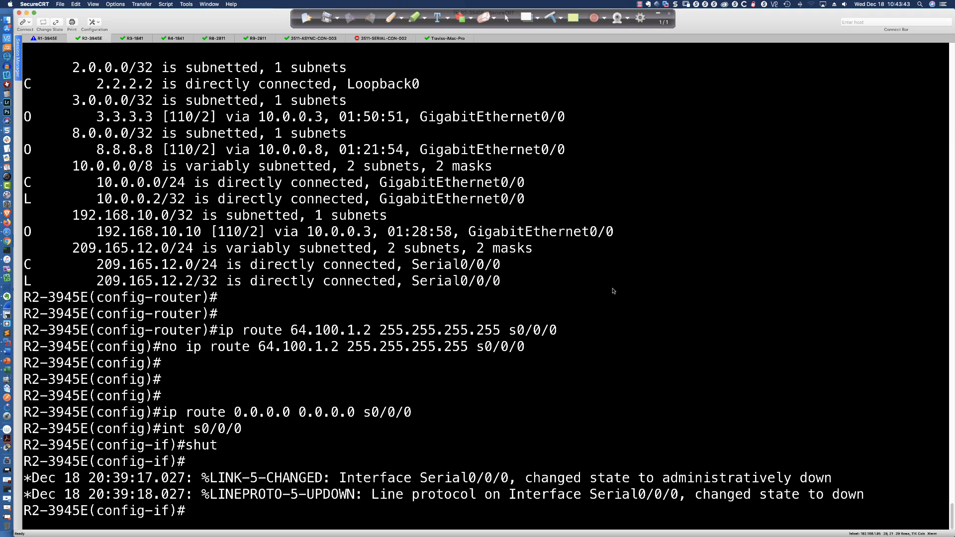
- Remove "default-information originate always" from OSPF process 1 on R2-3945E
{"action": "type", "text": "router ospf 1"}
{"action": "key", "text": "Return"}
{"action": "type", "text": "no default-i"}
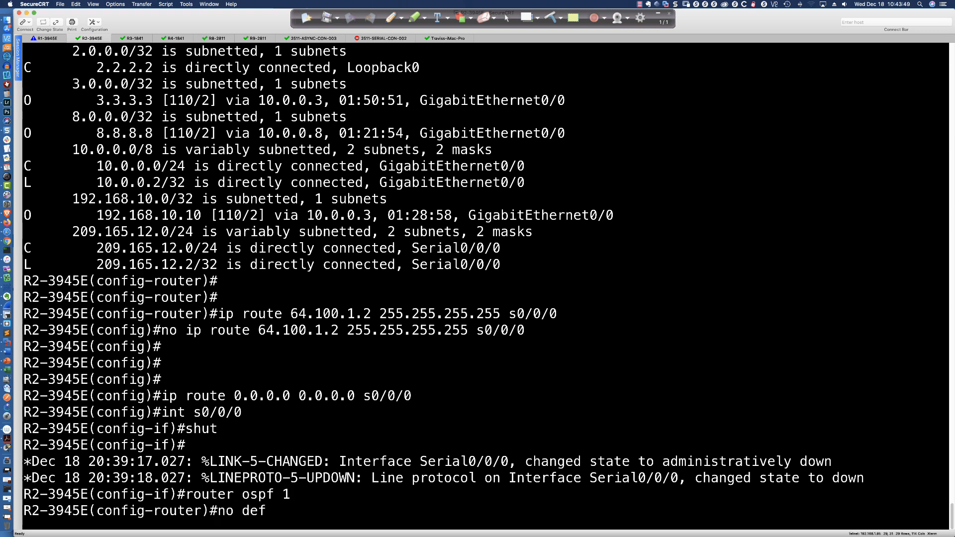
{"action": "key", "text": "Tab"}
{"action": "type", "text": "i"}
{"action": "key", "text": "Tab"}
{"action": "type", "text": "or"}
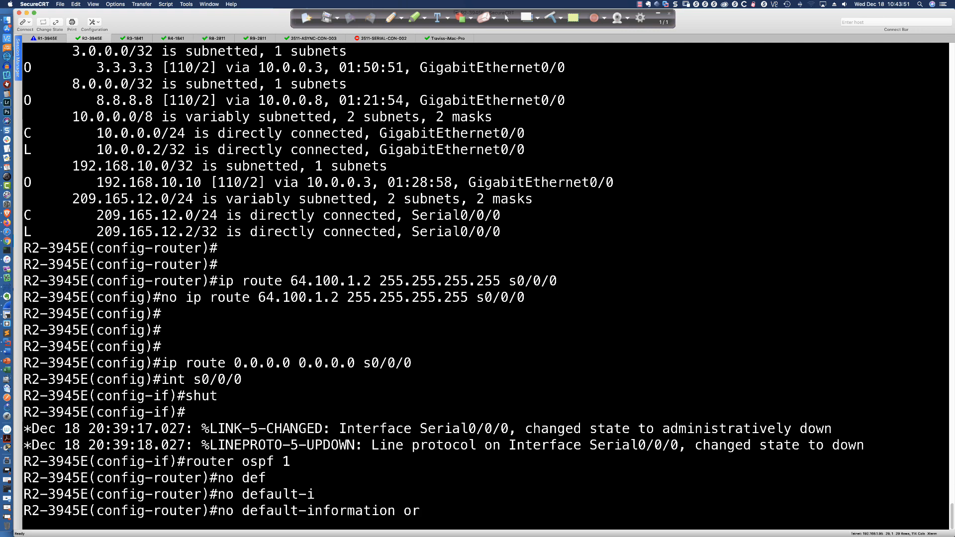
{"action": "key", "text": "Tab"}
{"action": "type", "text": "al"}
{"action": "key", "text": "Tab"}
{"action": "key", "text": "Return"}
- Configure OSPF process 1 on R2-3945E with "default-information originate", without the always option
{"action": "type", "text": "def"}
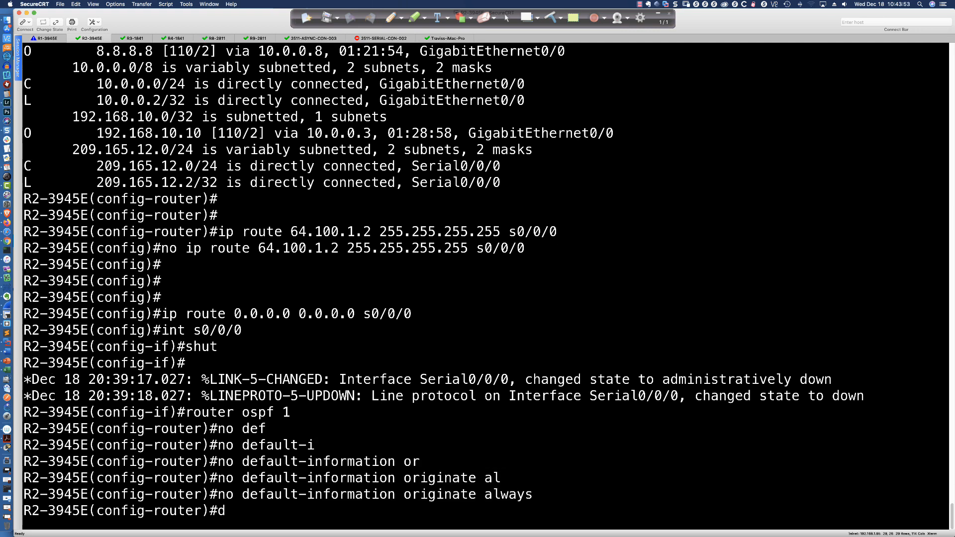
{"action": "key", "text": "Tab"}
{"action": "type", "text": "-i"}
{"action": "key", "text": "Tab"}
{"action": "type", "text": "or"}
{"action": "key", "text": "Tab"}
{"action": "key", "text": "Return"}
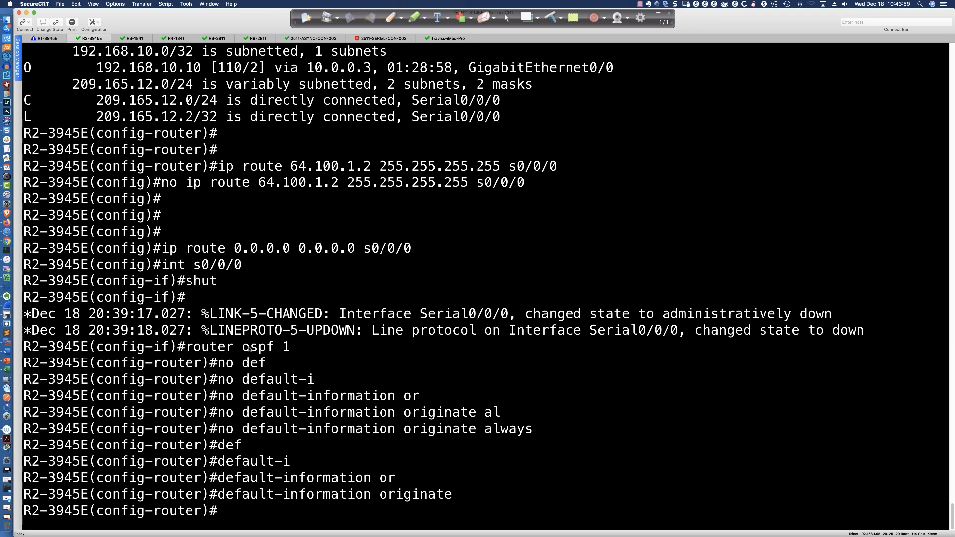
- Highlight the static default route command, the "default-information originate" line and the route's exit interface s0/0/0 in R2's output
{"action": "left_click_drag", "start_coordinate": [162, 248], "coordinate": [412, 249]}
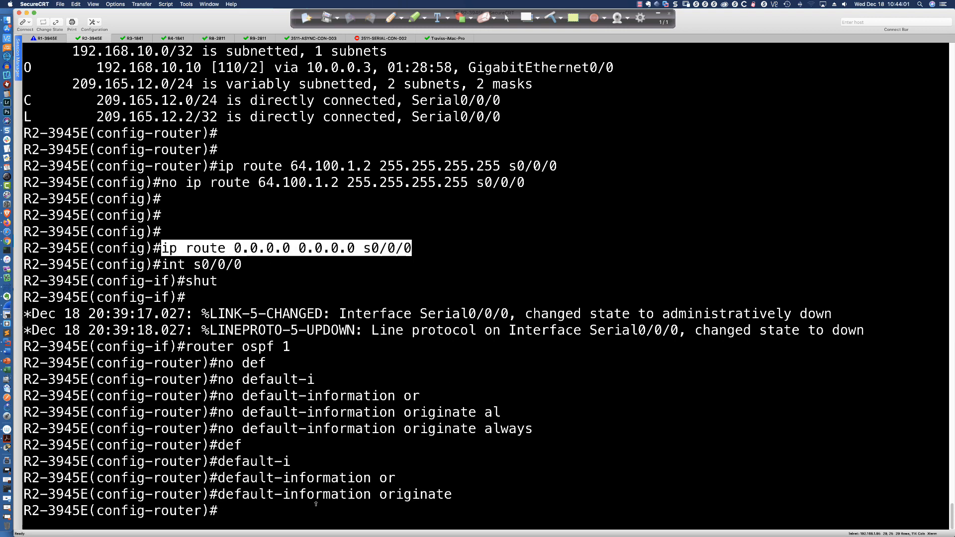
{"action": "left_click_drag", "start_coordinate": [217, 493], "coordinate": [452, 496]}
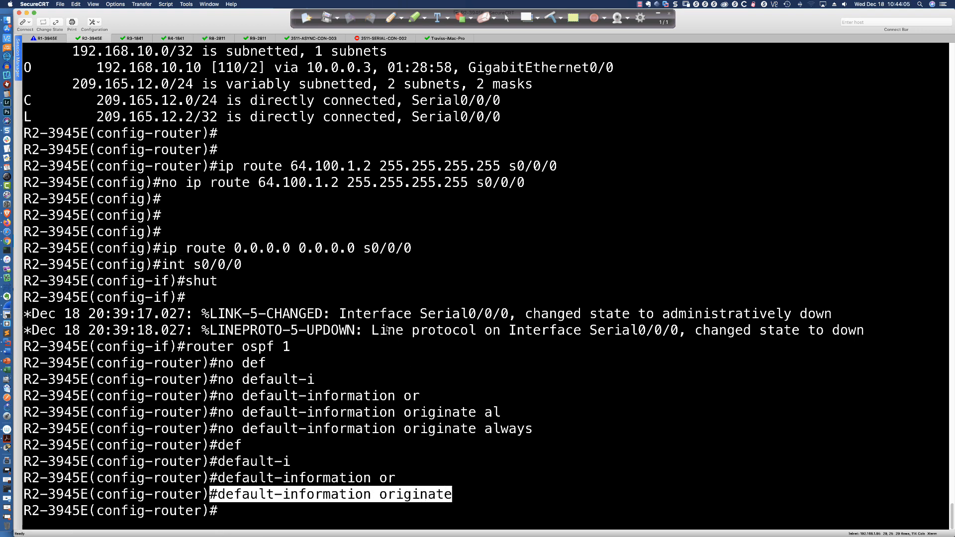
{"action": "left_click_drag", "start_coordinate": [364, 248], "coordinate": [411, 255]}
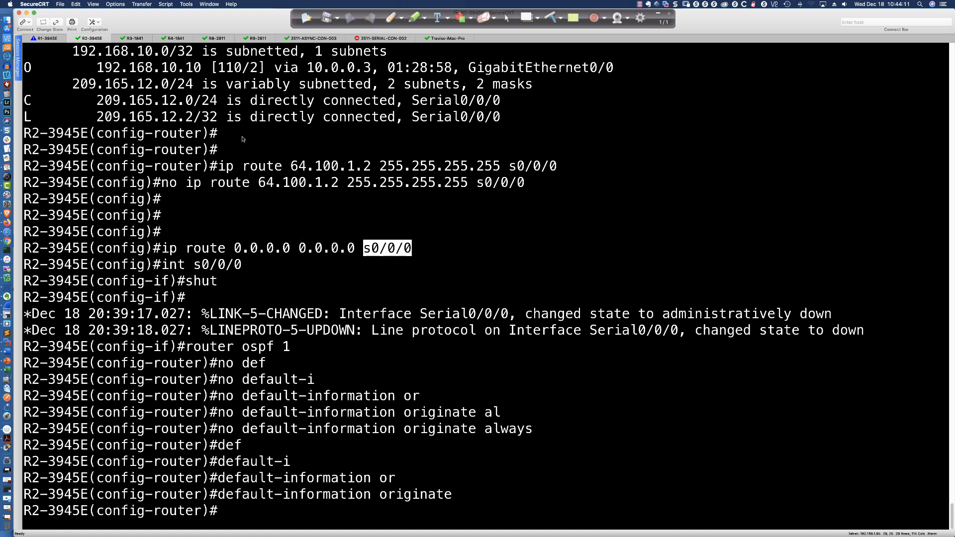
- Display the full routing table on R3-2911 with "sh ip route" to check for a default route
{"action": "left_click", "coordinate": [135, 40]}
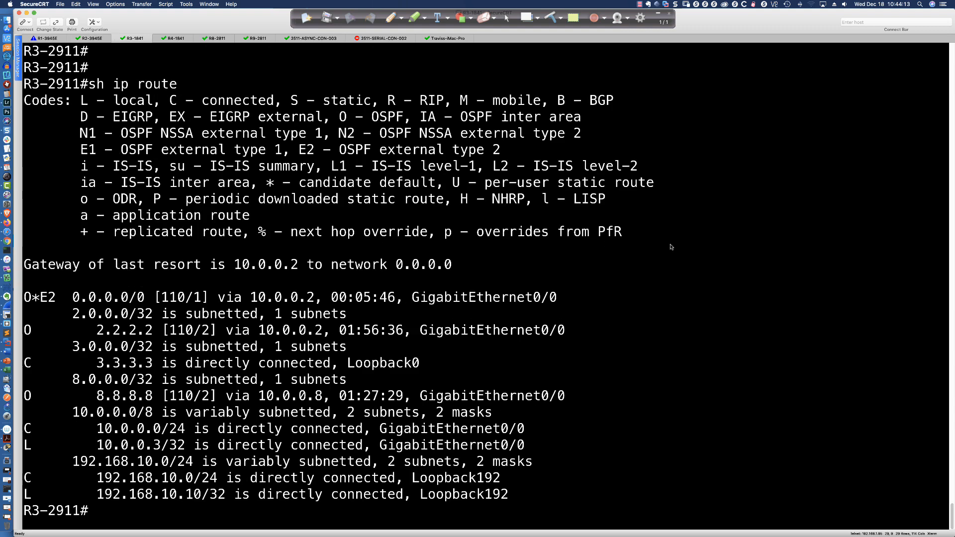
{"action": "key", "text": "Return"}
{"action": "key", "text": "Return"}
{"action": "key", "text": "Return"}
{"action": "key", "text": "Return"}
{"action": "type", "text": "sh ip route"}
{"action": "key", "text": "Return"}
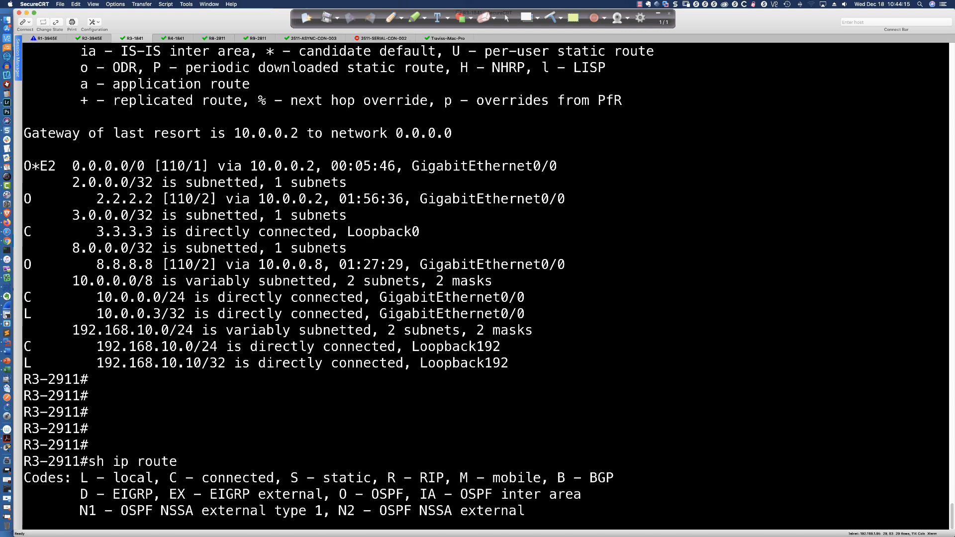
{"action": "key", "text": "space"}
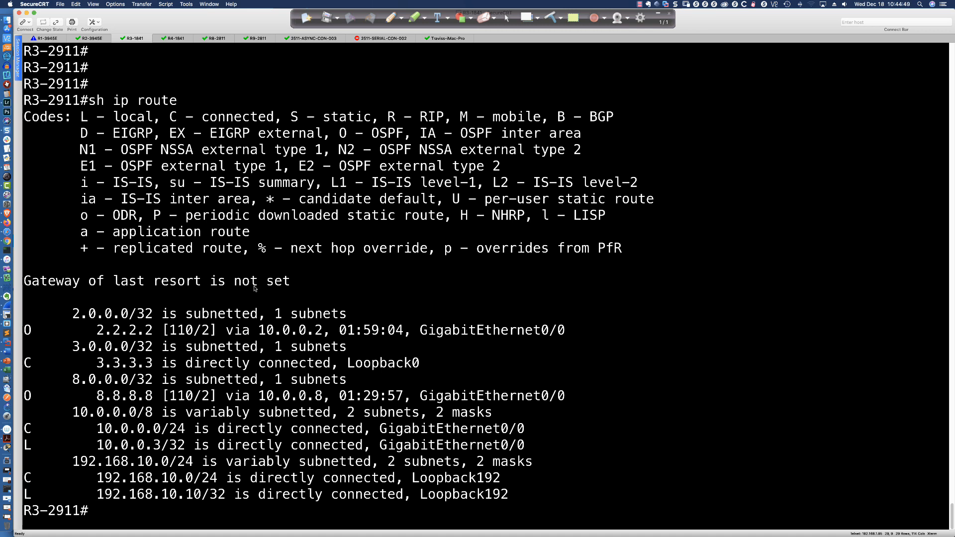
- Configure "default-information originate always" under OSPF process 1 on R2-3945E
{"action": "left_click", "coordinate": [92, 38]}
{"action": "key", "text": "Up"}
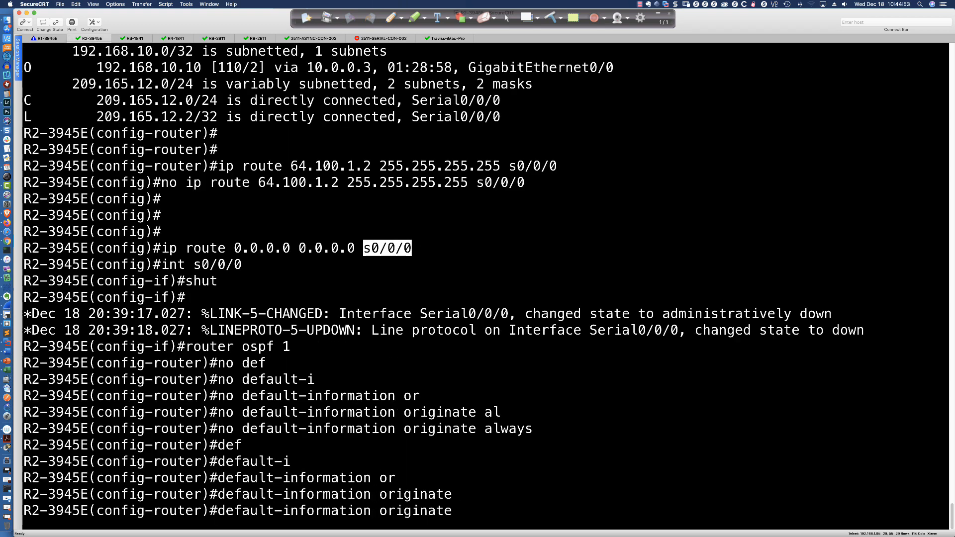
{"action": "type", "text": "alw"}
{"action": "key", "text": "Tab"}
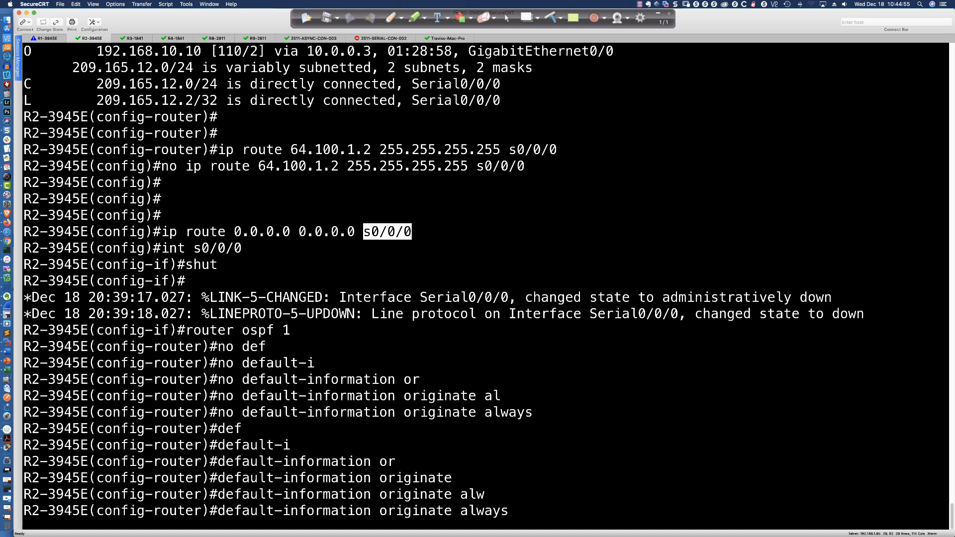
{"action": "key", "text": "Return"}
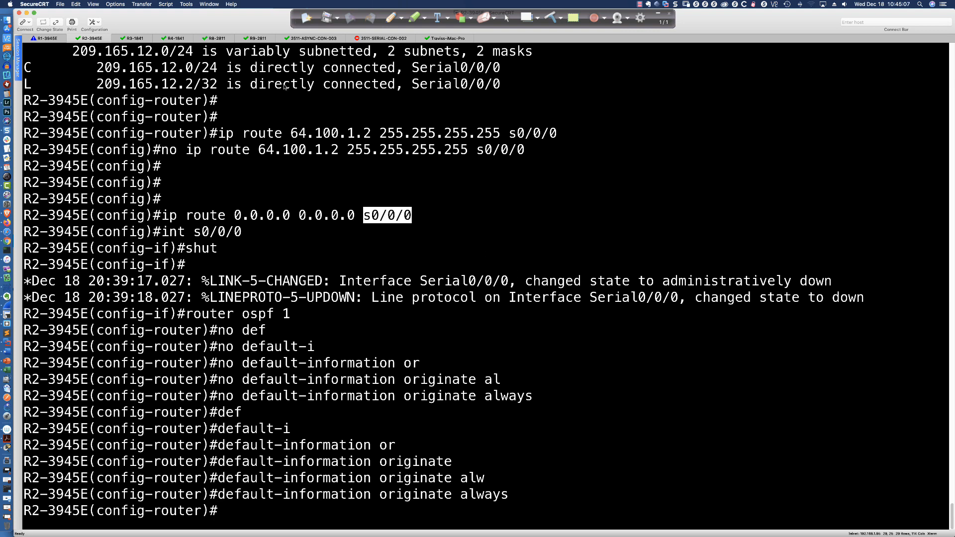
- Run "sh ip route" again on R3-2911 and highlight the O*E2 default route entry
{"action": "key", "text": "ctrl+Tab"}
{"action": "key", "text": "Return"}
{"action": "key", "text": "Return"}
{"action": "key", "text": "Return"}
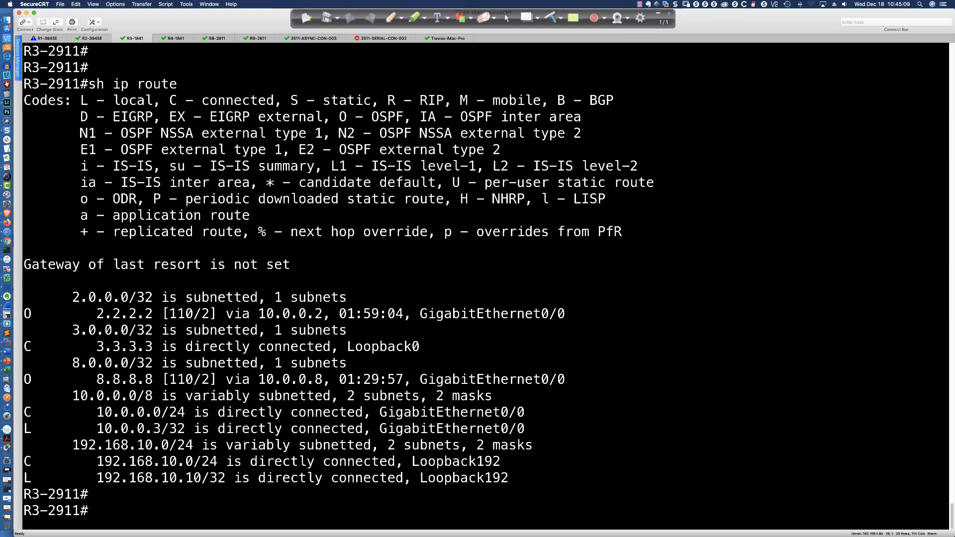
{"action": "key", "text": "Up"}
{"action": "key", "text": "Return"}
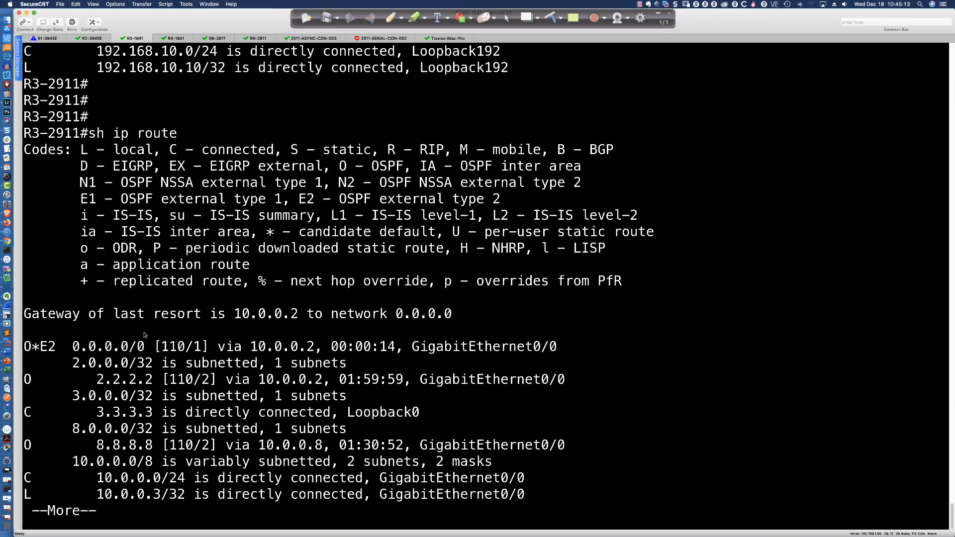
{"action": "left_click_drag", "start_coordinate": [23, 348], "coordinate": [413, 352]}
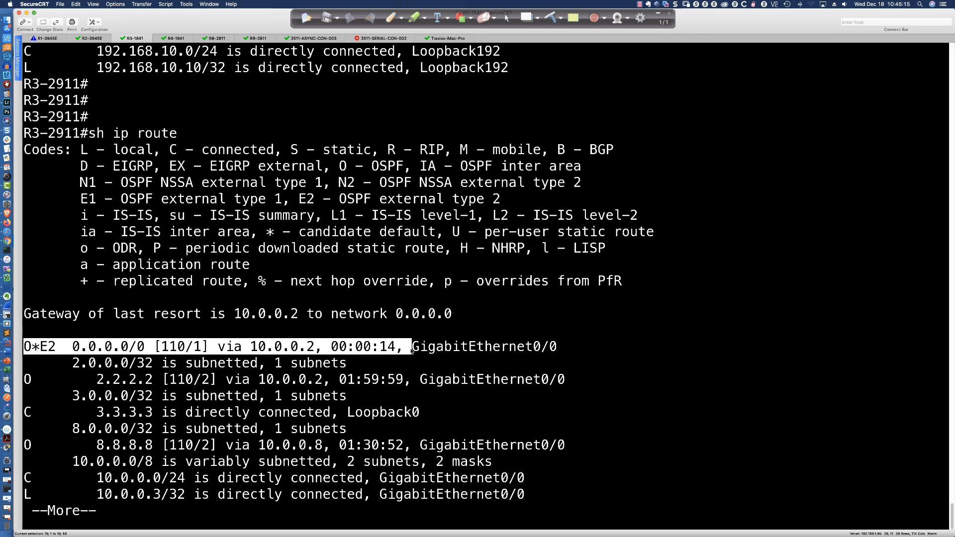
{"action": "left_click", "coordinate": [530, 333]}
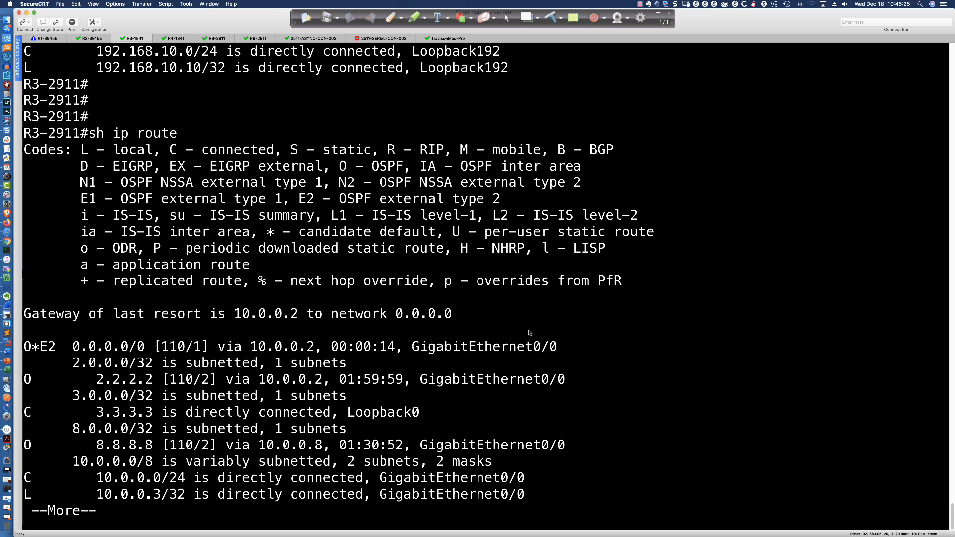
- On the blackboard sketch, add a circled box labelled InS with an arrow to the switch, and dot the switch's three router links
{"action": "left_click", "coordinate": [527, 17]}
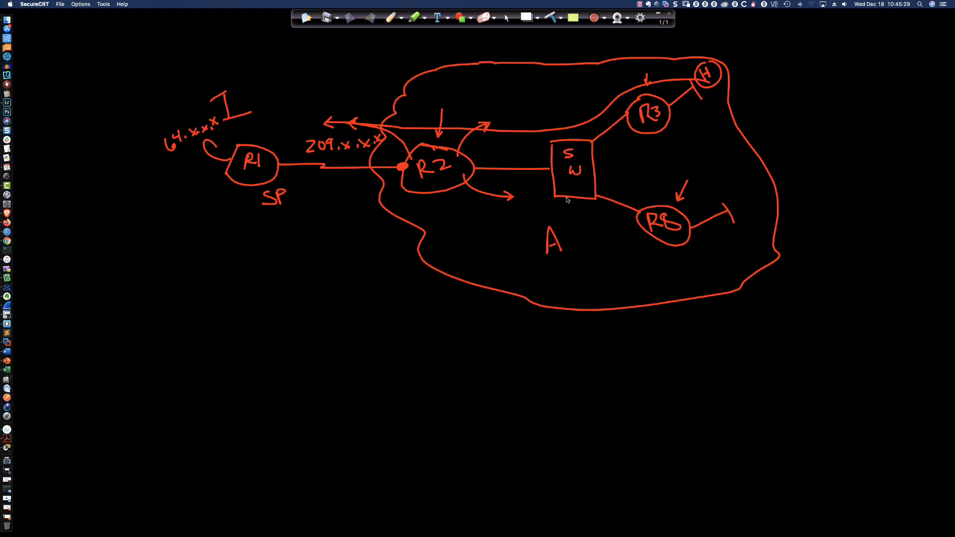
{"action": "mouse_move", "coordinate": [576, 199]}
{"action": "left_mouse_down"}
{"action": "mouse_move", "coordinate": [591, 243]}
{"action": "mouse_move", "coordinate": [575, 248]}
{"action": "mouse_move", "coordinate": [617, 266]}
{"action": "mouse_move", "coordinate": [587, 245]}
{"action": "left_mouse_up"}
{"action": "left_click", "coordinate": [592, 142]}
{"action": "left_click", "coordinate": [550, 169]}
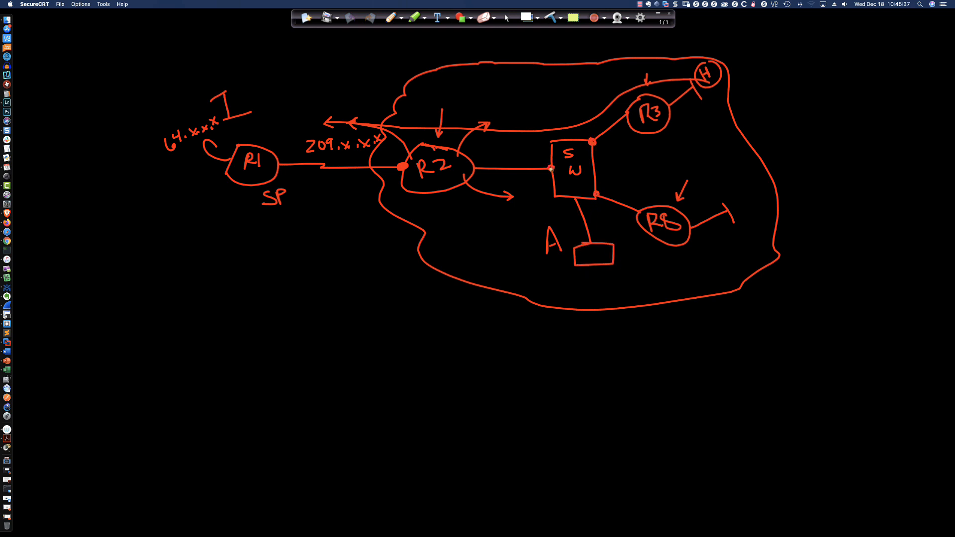
{"action": "mouse_move", "coordinate": [589, 252]}
{"action": "left_mouse_down"}
{"action": "mouse_move", "coordinate": [597, 260]}
{"action": "mouse_move", "coordinate": [576, 265]}
{"action": "mouse_move", "coordinate": [617, 260]}
{"action": "mouse_move", "coordinate": [591, 246]}
{"action": "left_mouse_up"}
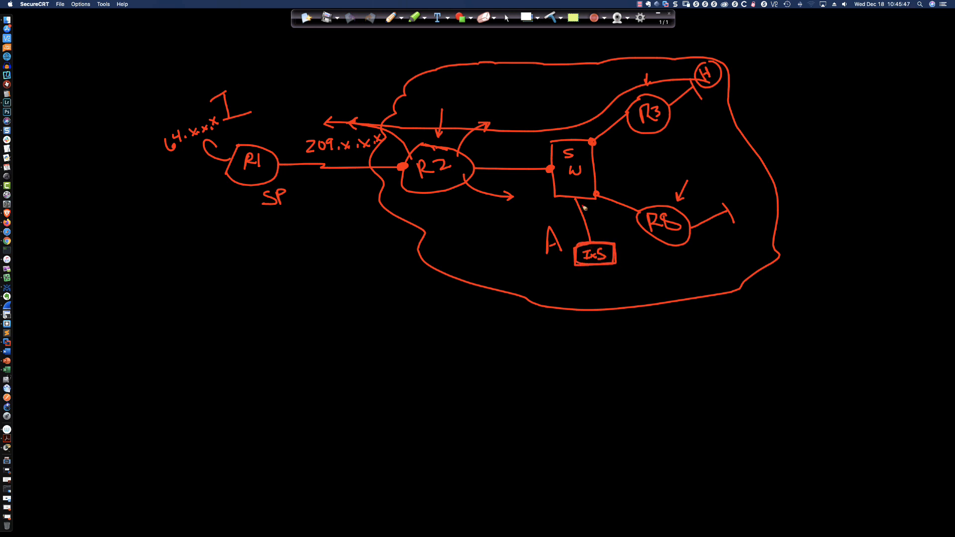
{"action": "left_click_drag", "start_coordinate": [581, 191], "coordinate": [578, 199]}
{"action": "mouse_move", "coordinate": [611, 241]}
{"action": "left_mouse_down"}
{"action": "mouse_move", "coordinate": [638, 275]}
{"action": "mouse_move", "coordinate": [587, 228]}
{"action": "left_mouse_up"}
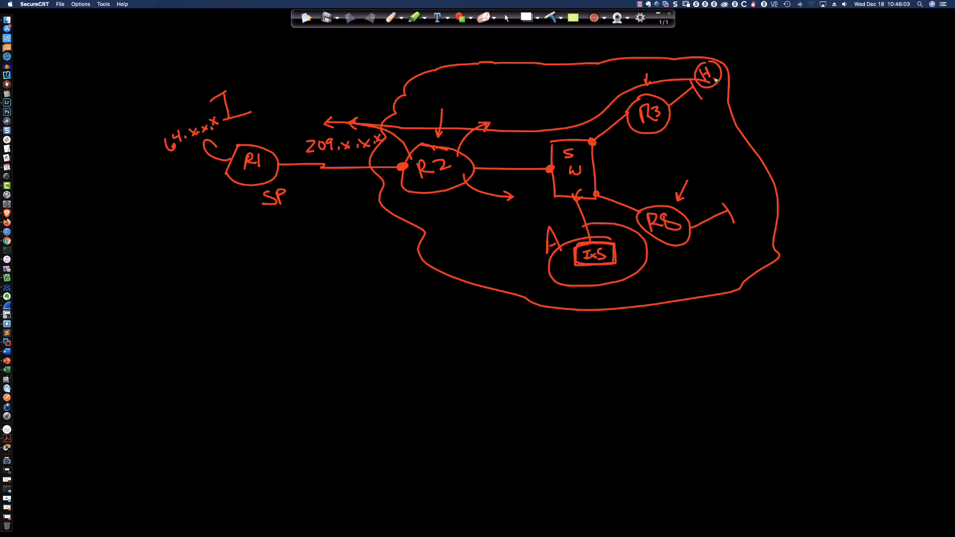
- Draw looping paths between host H and R3, plus an arrow from R3 through the switch to R2
{"action": "mouse_move", "coordinate": [715, 74]}
{"action": "left_mouse_down"}
{"action": "mouse_move", "coordinate": [718, 102]}
{"action": "mouse_move", "coordinate": [662, 127]}
{"action": "left_mouse_up"}
{"action": "mouse_move", "coordinate": [662, 127]}
{"action": "left_mouse_down"}
{"action": "mouse_move", "coordinate": [729, 97]}
{"action": "mouse_move", "coordinate": [676, 66]}
{"action": "mouse_move", "coordinate": [653, 106]}
{"action": "left_mouse_up"}
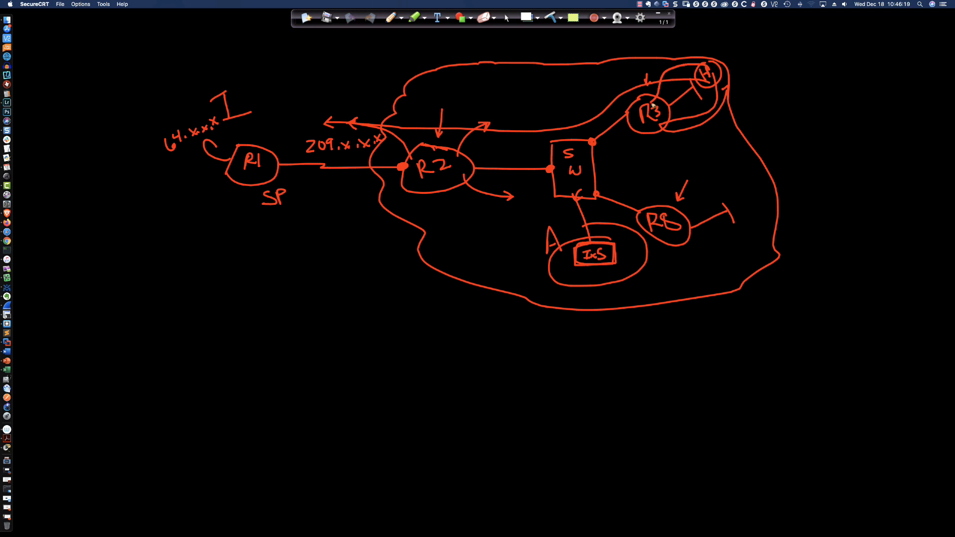
{"action": "mouse_move", "coordinate": [653, 106]}
{"action": "left_mouse_down"}
{"action": "mouse_move", "coordinate": [546, 164]}
{"action": "mouse_move", "coordinate": [457, 159]}
{"action": "mouse_move", "coordinate": [477, 167]}
{"action": "left_mouse_up"}
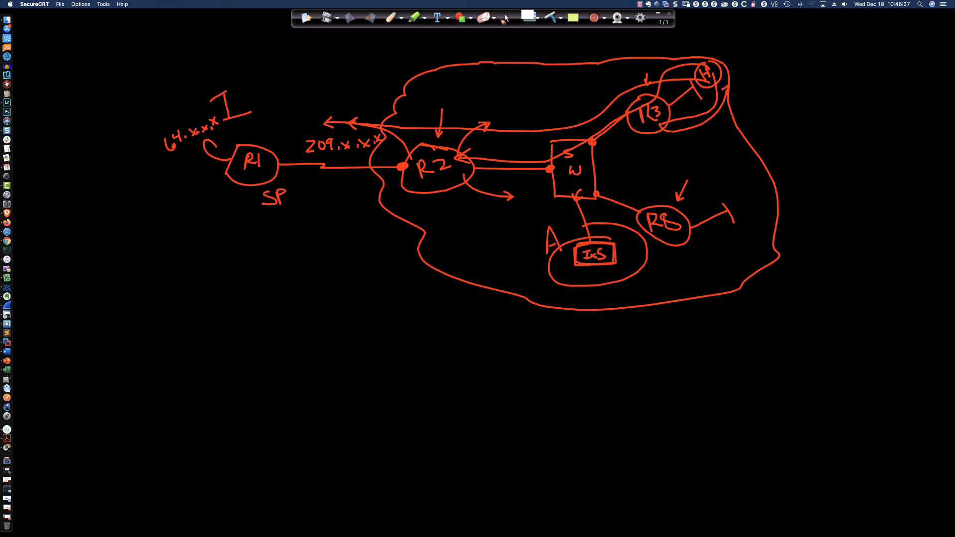
- Leave the blackboard sketch, restore the normal cursor and switch to the Packet Tracer Activity 2.5.3 title slide
{"action": "left_click", "coordinate": [507, 18]}
{"action": "key", "text": "super+Tab"}
{"action": "key", "text": "super+Tab"}
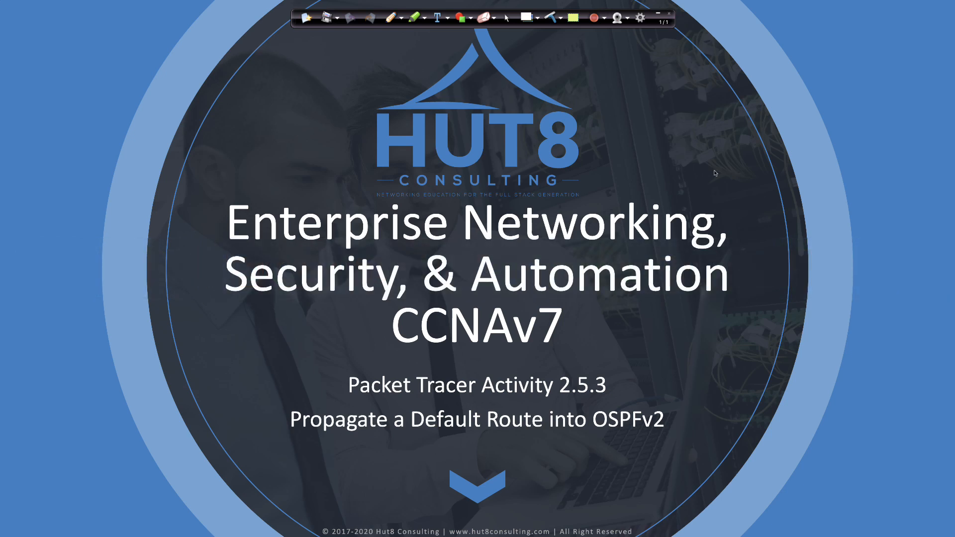